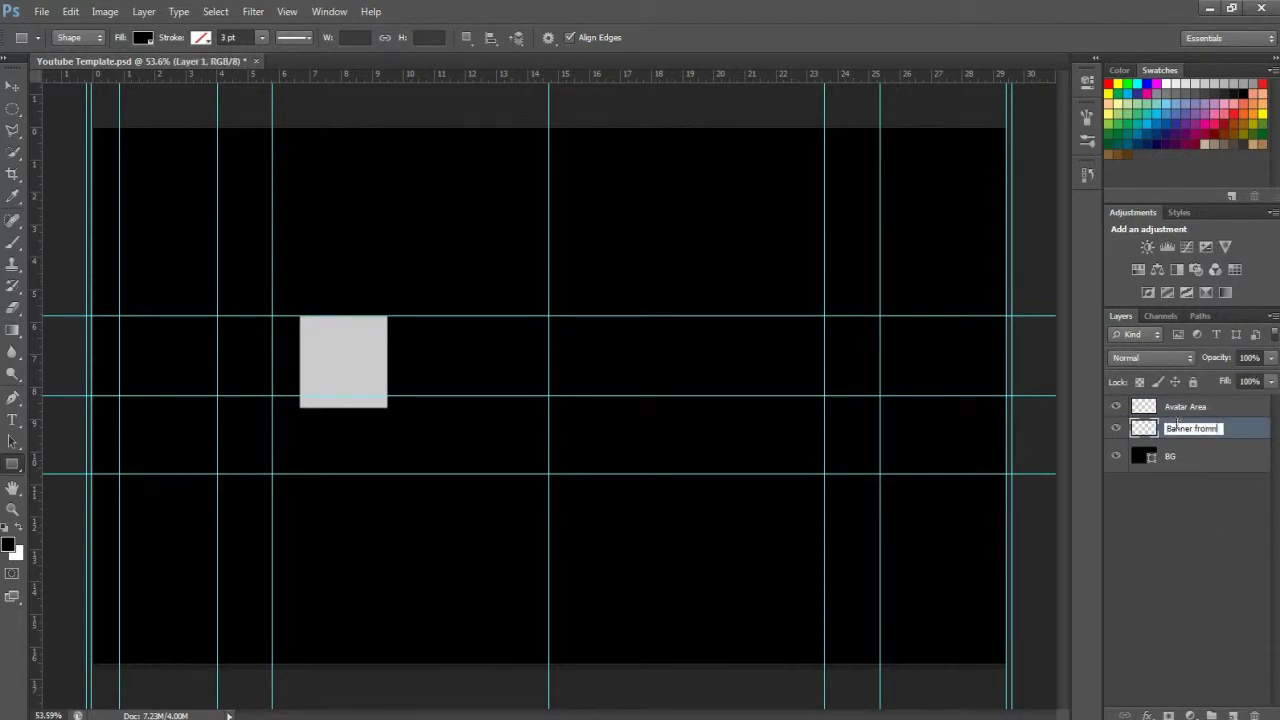
Finish naming the new layer "Banner front".
key(BackSpace)
text(t)
key(Return)
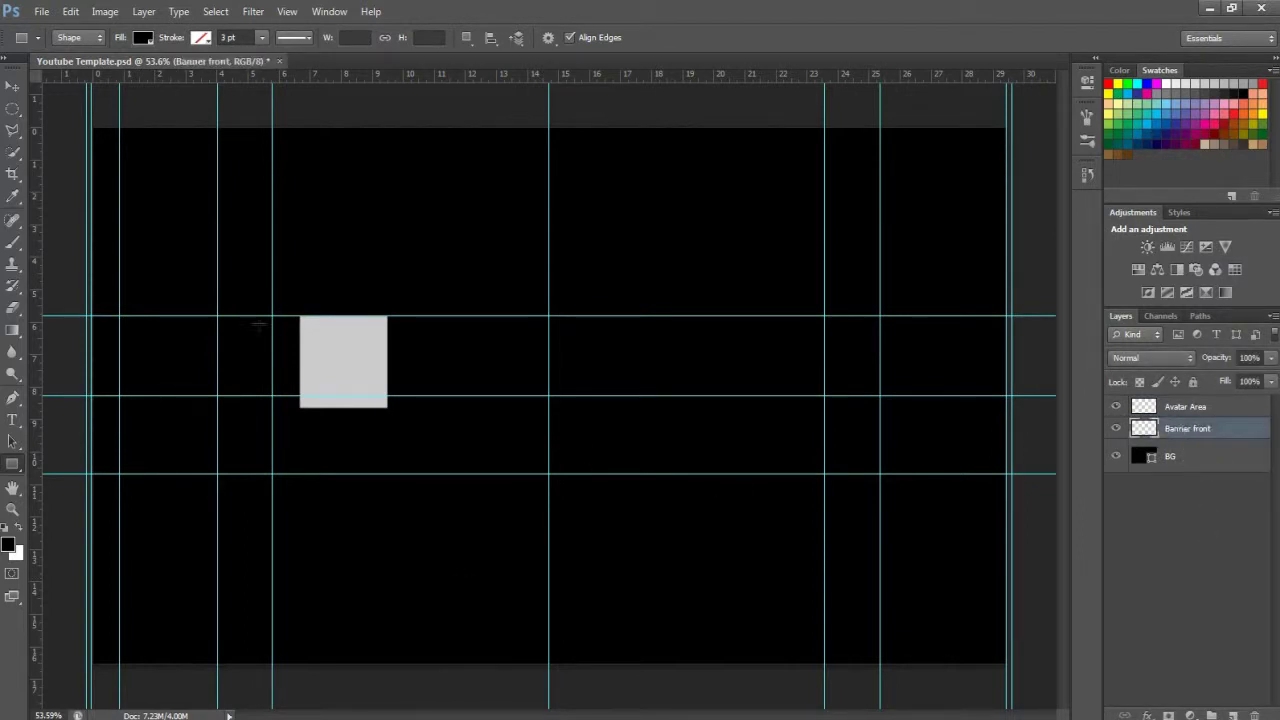
Create a white-filled circle about 4.9 in wide at the central guide crossing and rename its layer "Banner circle".
click(12, 108)
click(17, 530)
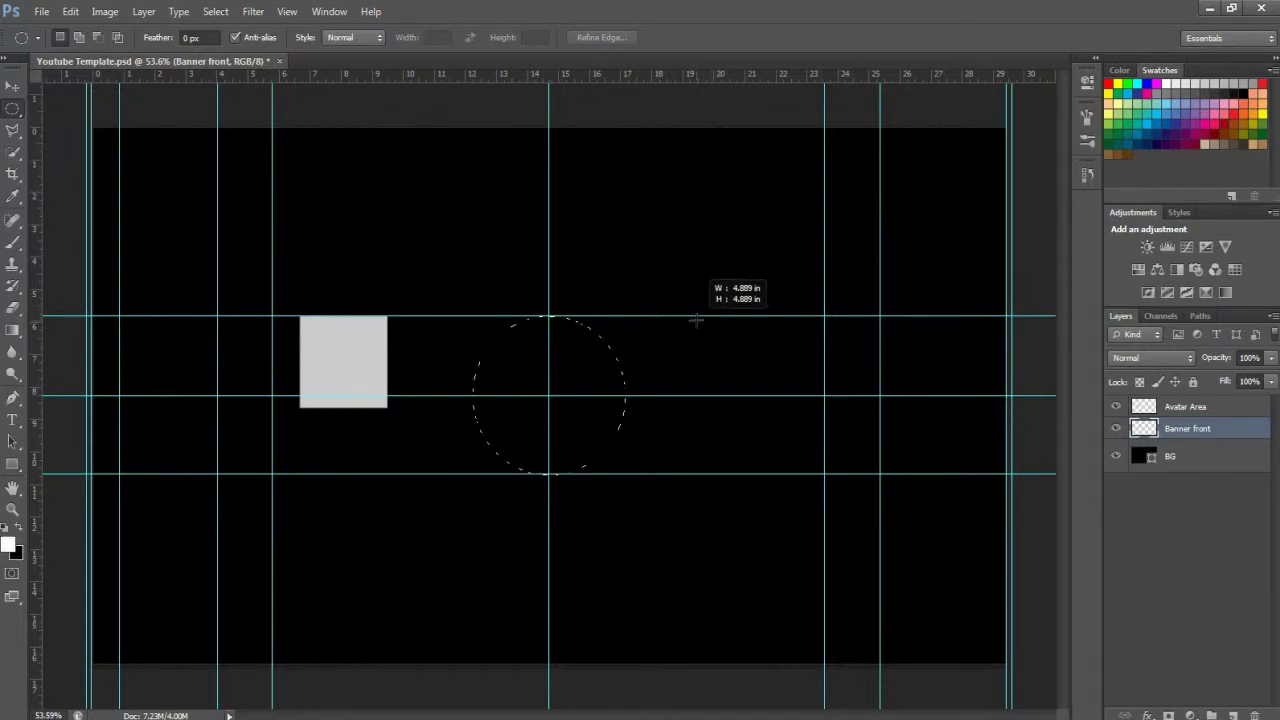
key(alt+BackSpace)
key(ctrl+d)
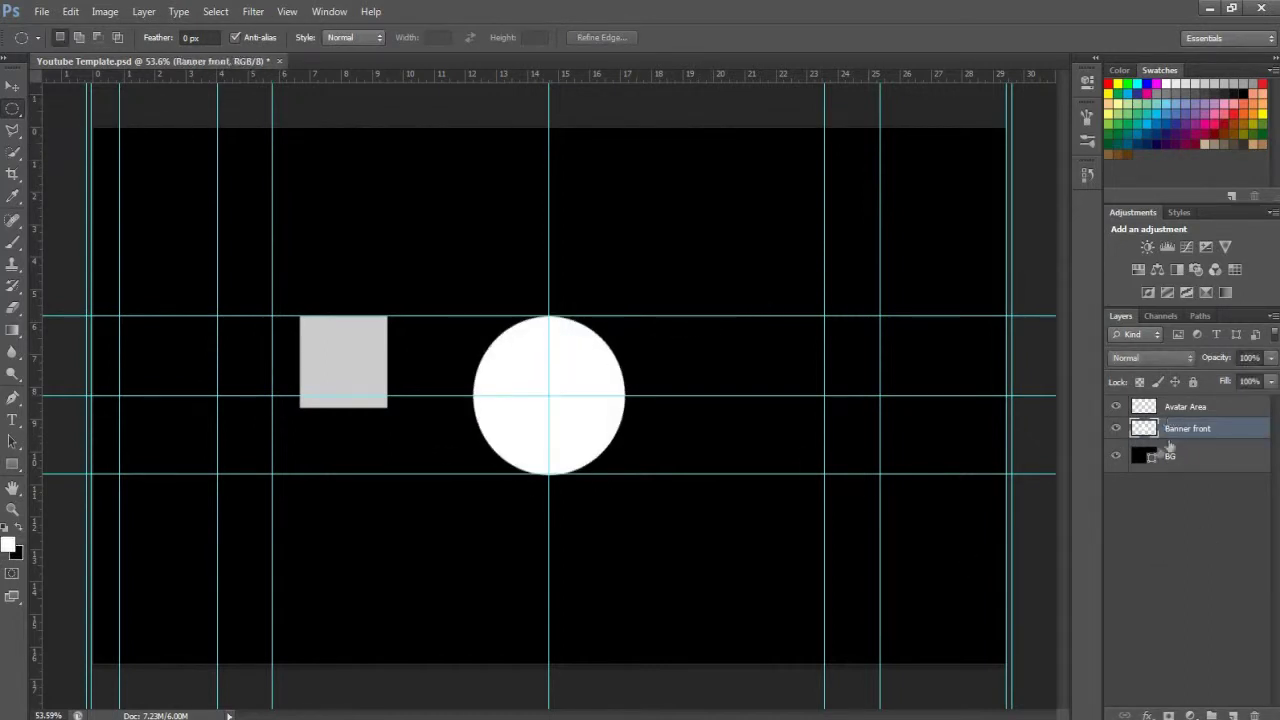
text(Banner circle)
key(Return)
Add a new layer directly above BG and name it "Banner".
click(1170, 456)
click(1233, 716)
double_click(1180, 450)
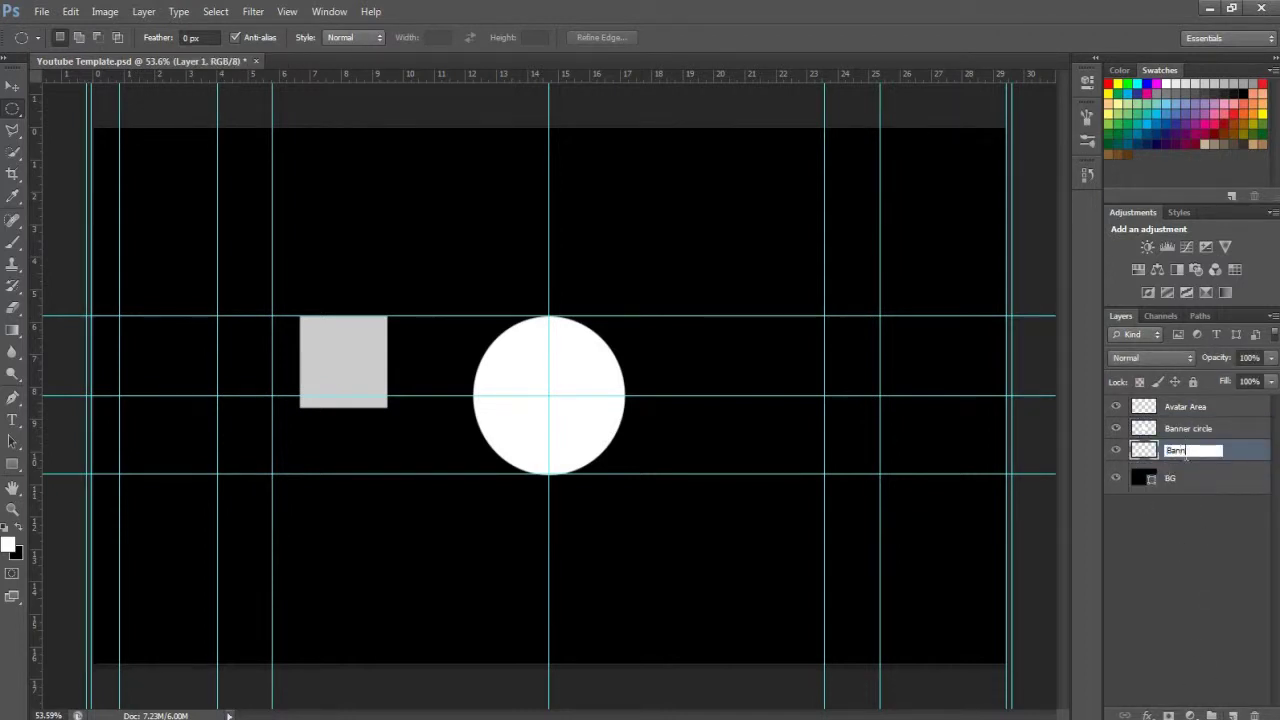
key(Return)
Draw a grey rectangle of 2220 × 350 px across the full canvas width between the upper and lower horizontal guides.
click(13, 464)
click(80, 464)
click(143, 37)
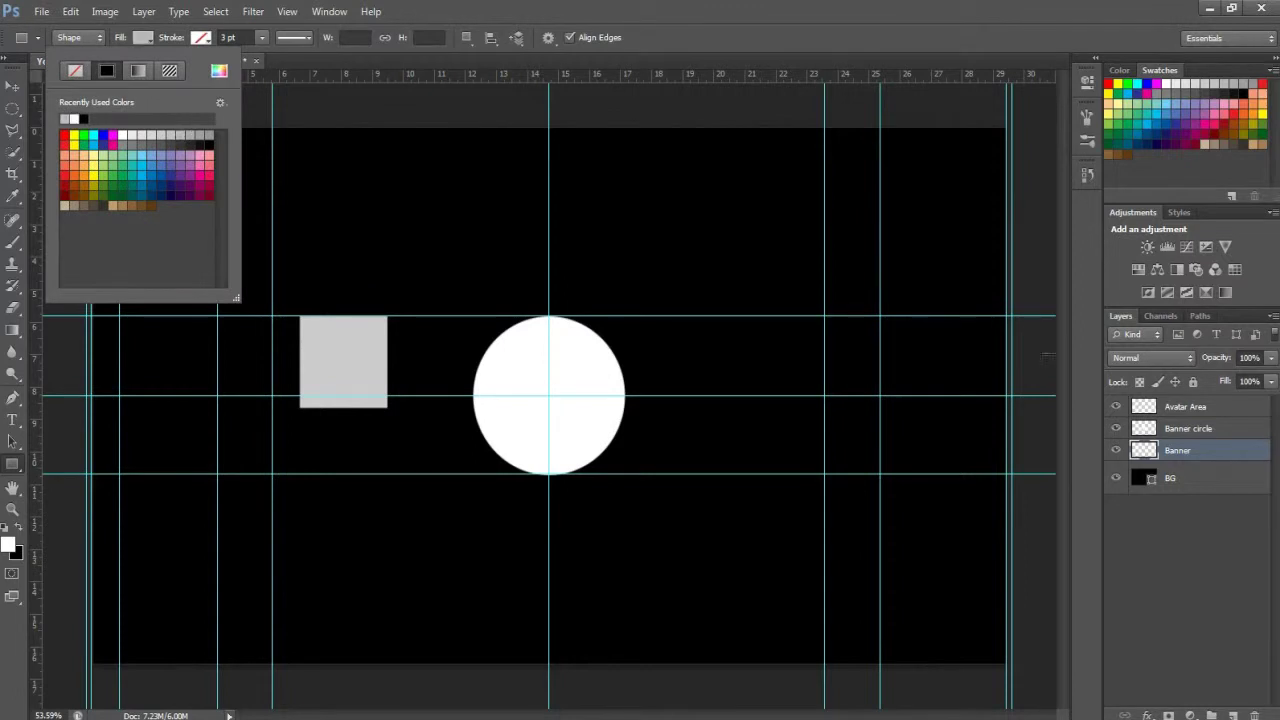
drag(1030, 316, 40, 474)
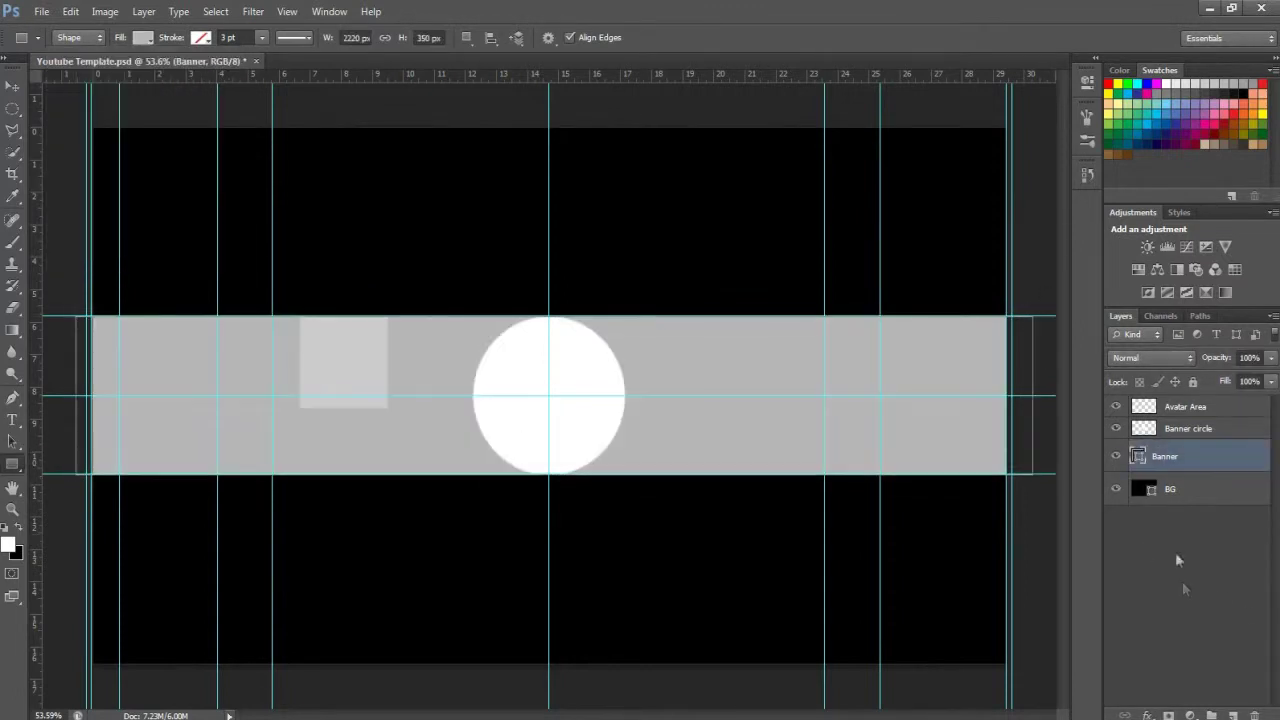
right_click(1190, 436)
click(1202, 581)
Place the captain marvel 1 image below Avatar Area and clip it to the Banner circle layer.
click(41, 11)
click(66, 286)
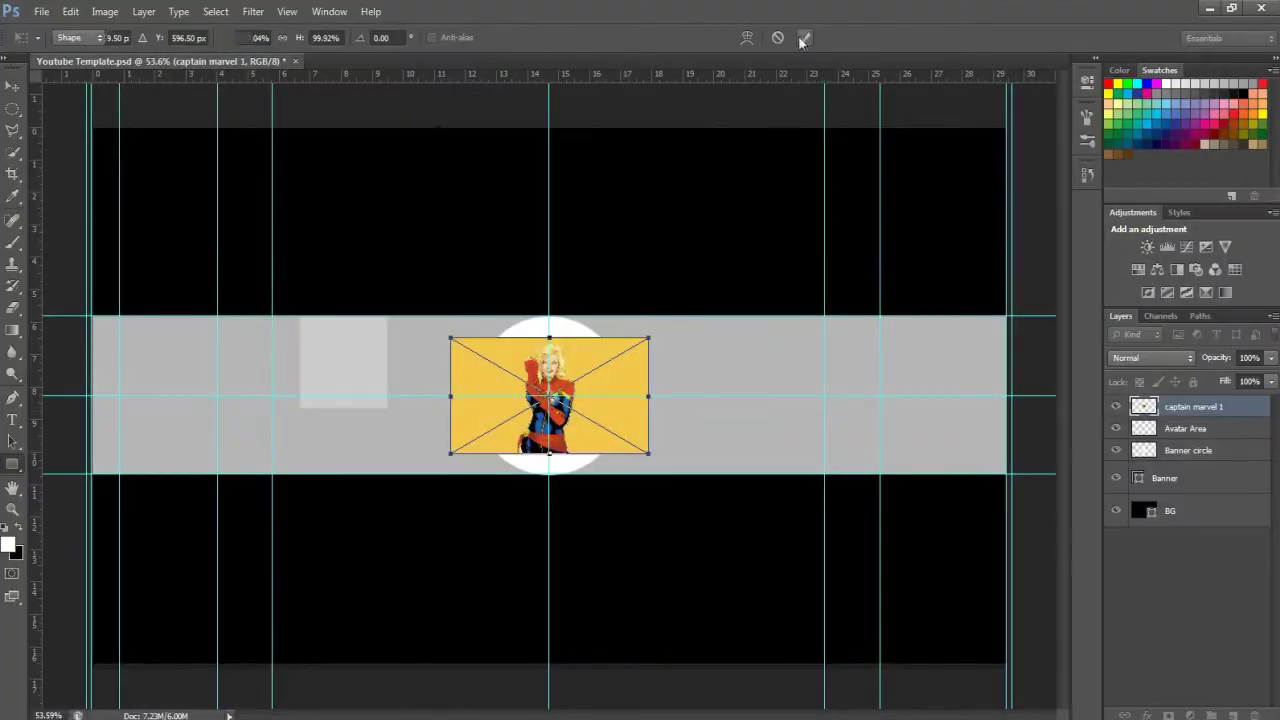
key(Return)
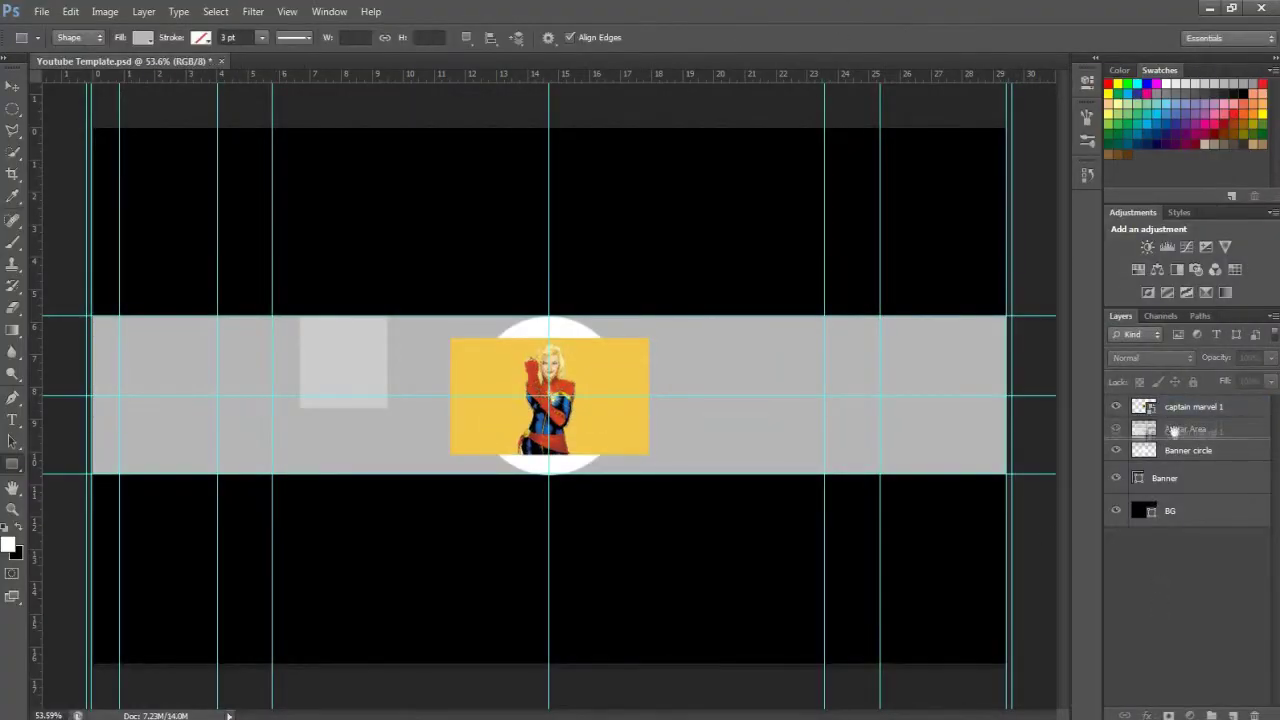
right_click(1197, 434)
click(1090, 388)
Enlarge and reposition the captain marvel 1 image so the character's head and shoulders fill the circle.
key(ctrl+t)
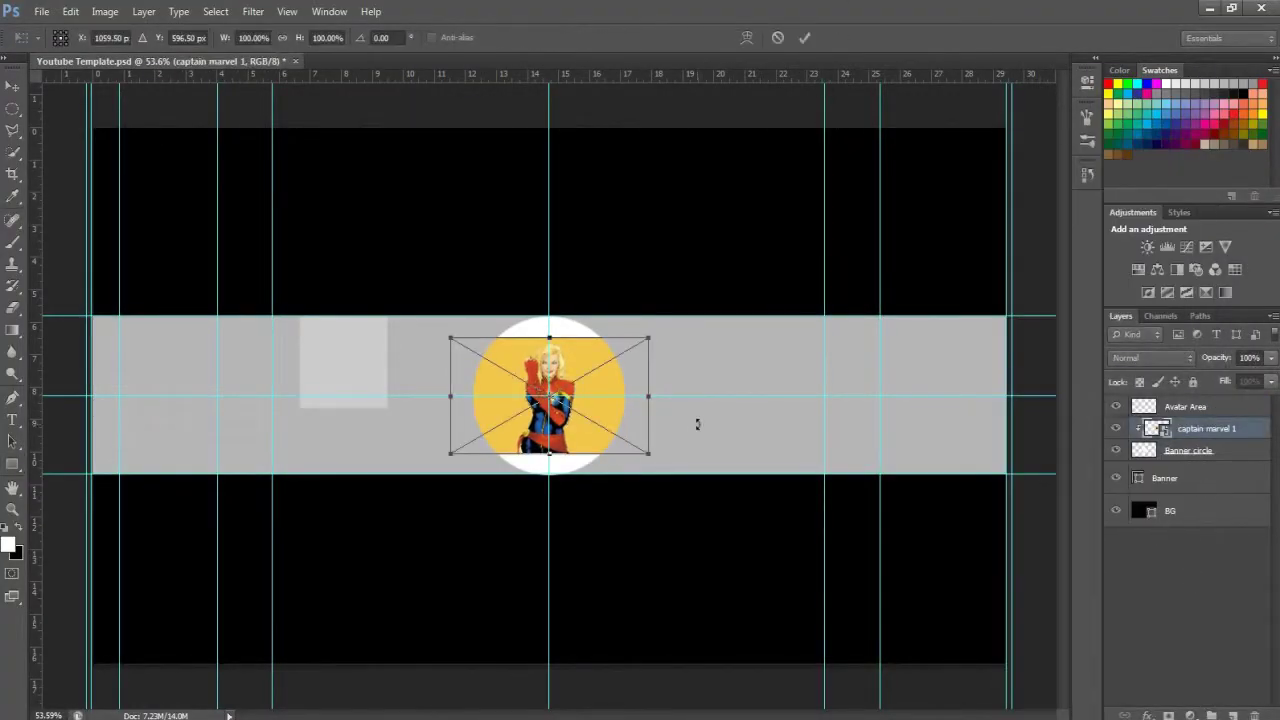
drag(645, 340, 840, 296)
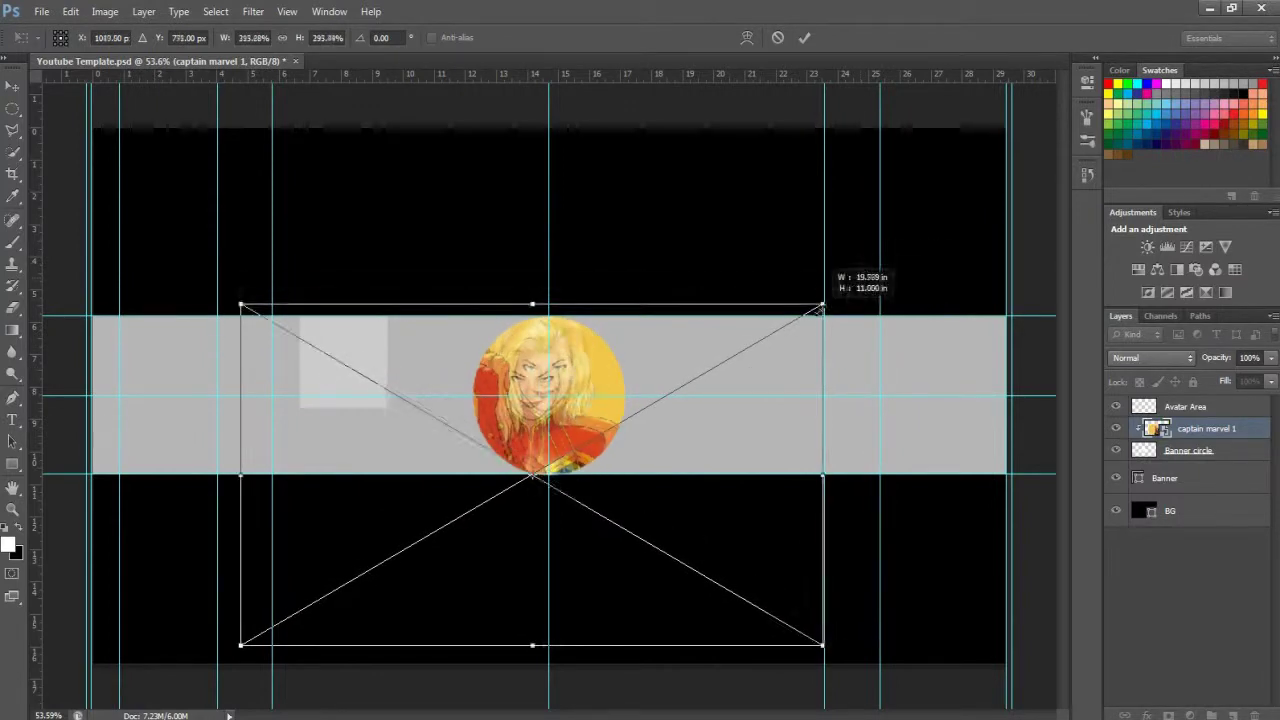
drag(731, 387, 762, 350)
drag(841, 293, 830, 296)
drag(735, 357, 741, 364)
click(801, 38)
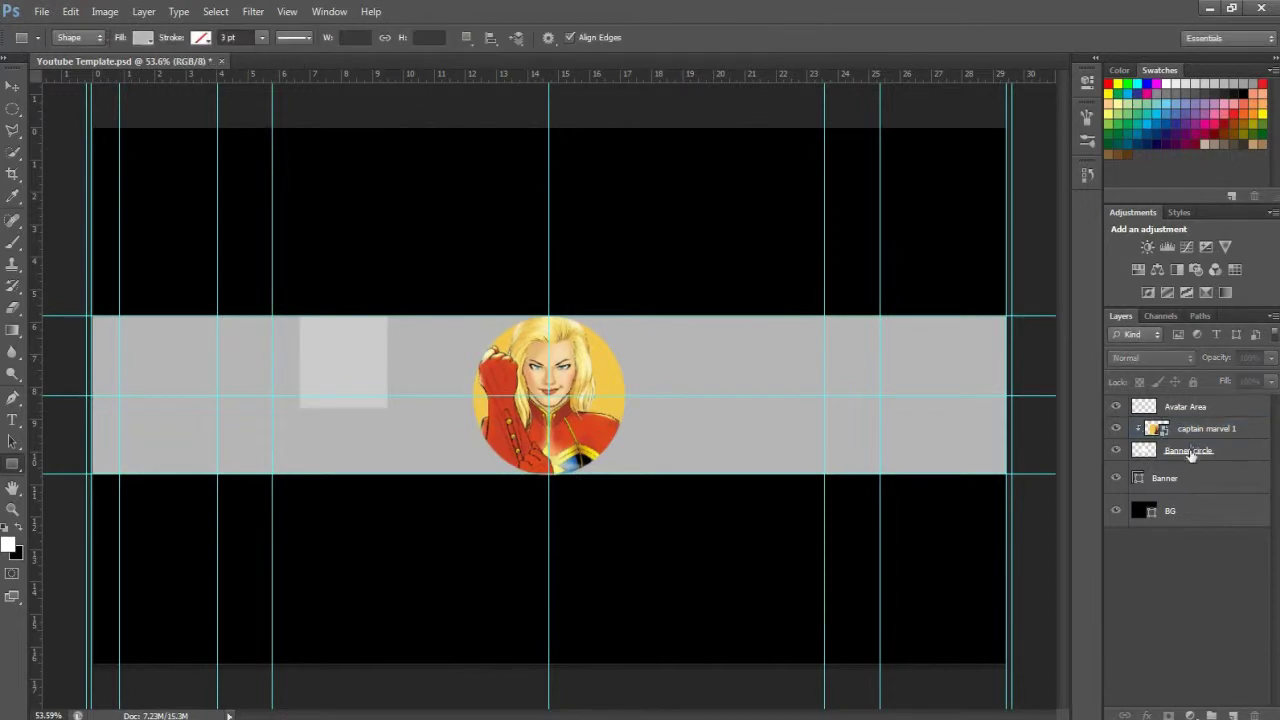
Add an 8 px white outside stroke to the Banner circle layer.
right_click(1195, 452)
click(1030, 148)
click(727, 220)
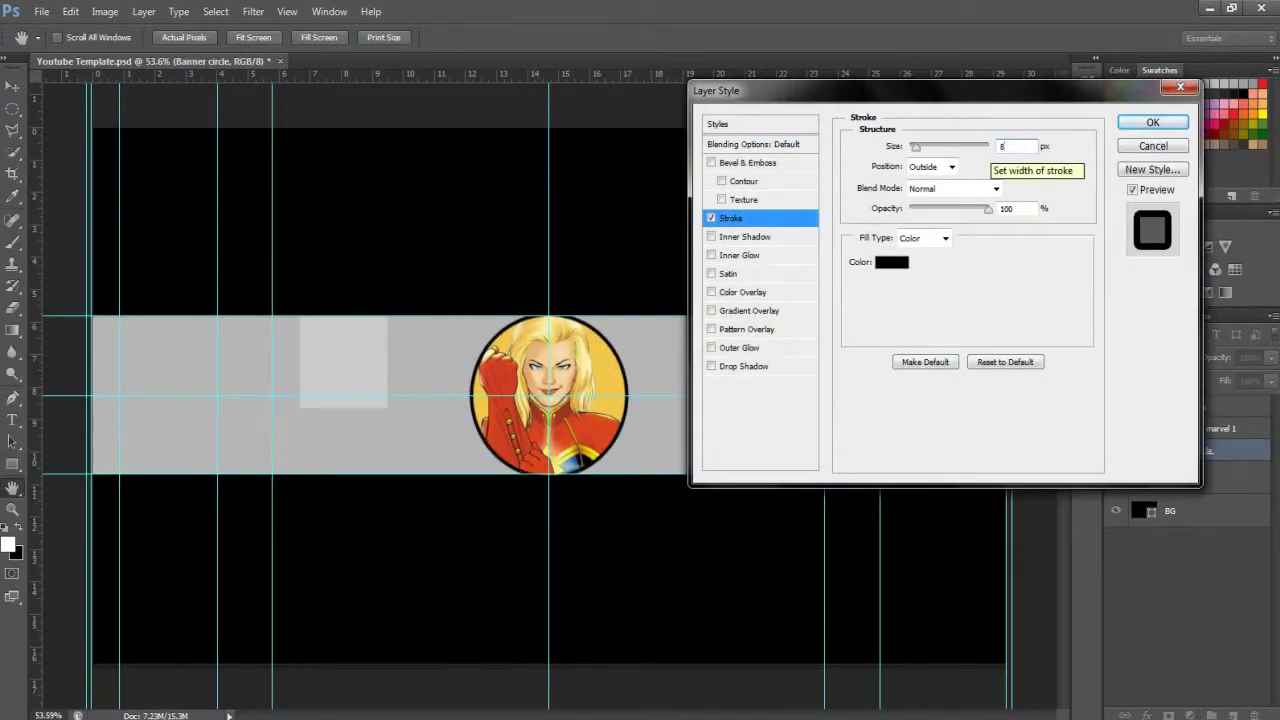
click(891, 262)
click(649, 106)
click(989, 94)
click(1153, 122)
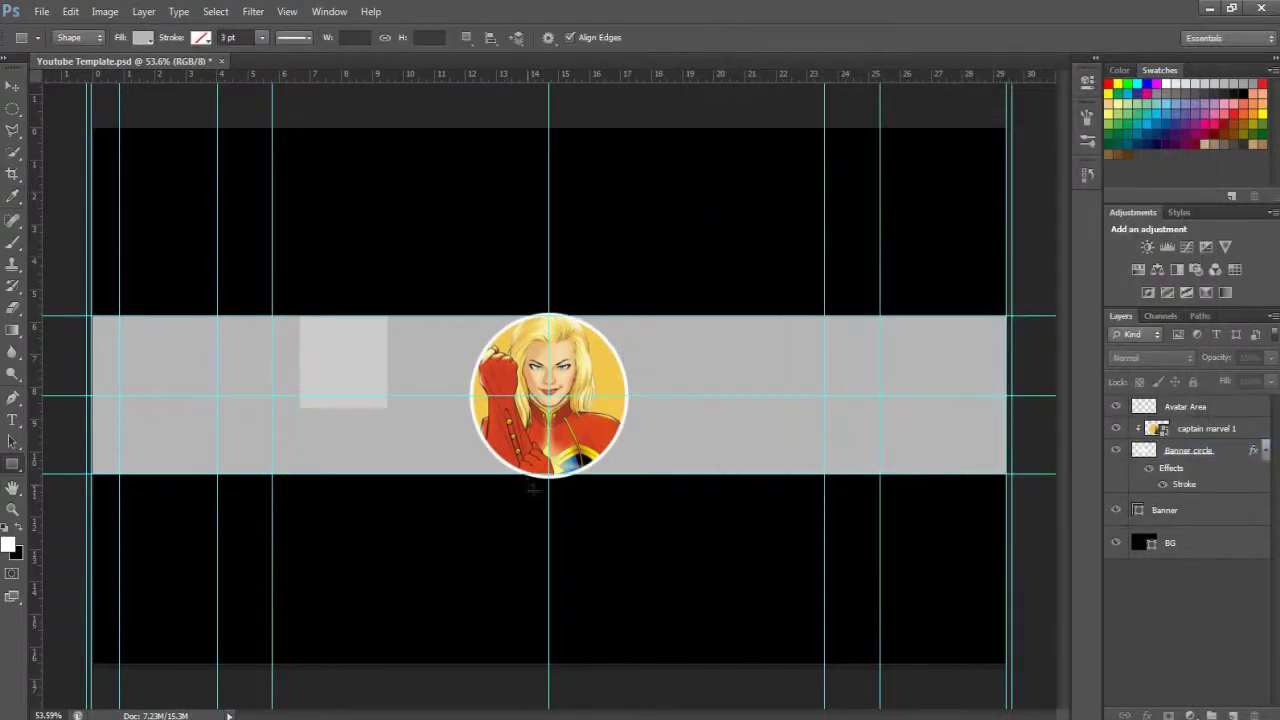
Apply an orange-red Color Overlay to the Banner layer and rasterize its layer style.
click(1188, 509)
right_click(1188, 509)
click(1057, 149)
click(745, 289)
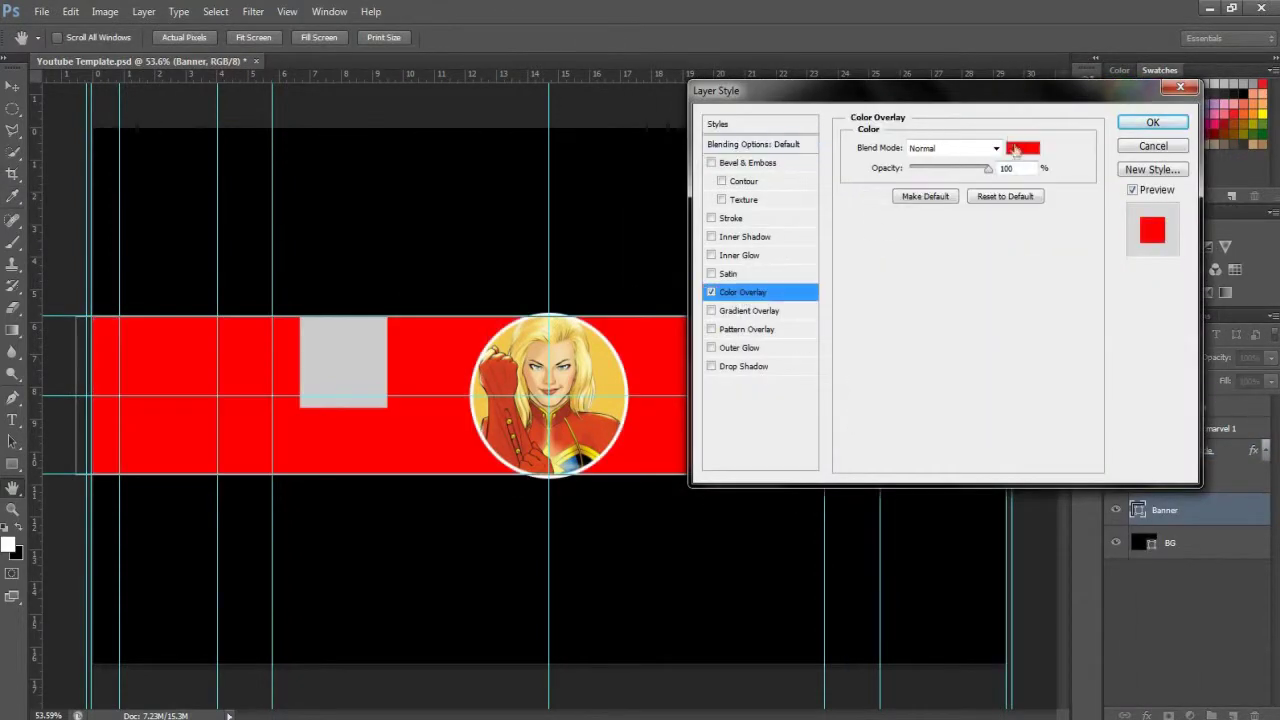
click(1020, 143)
click(823, 136)
click(991, 97)
click(1153, 122)
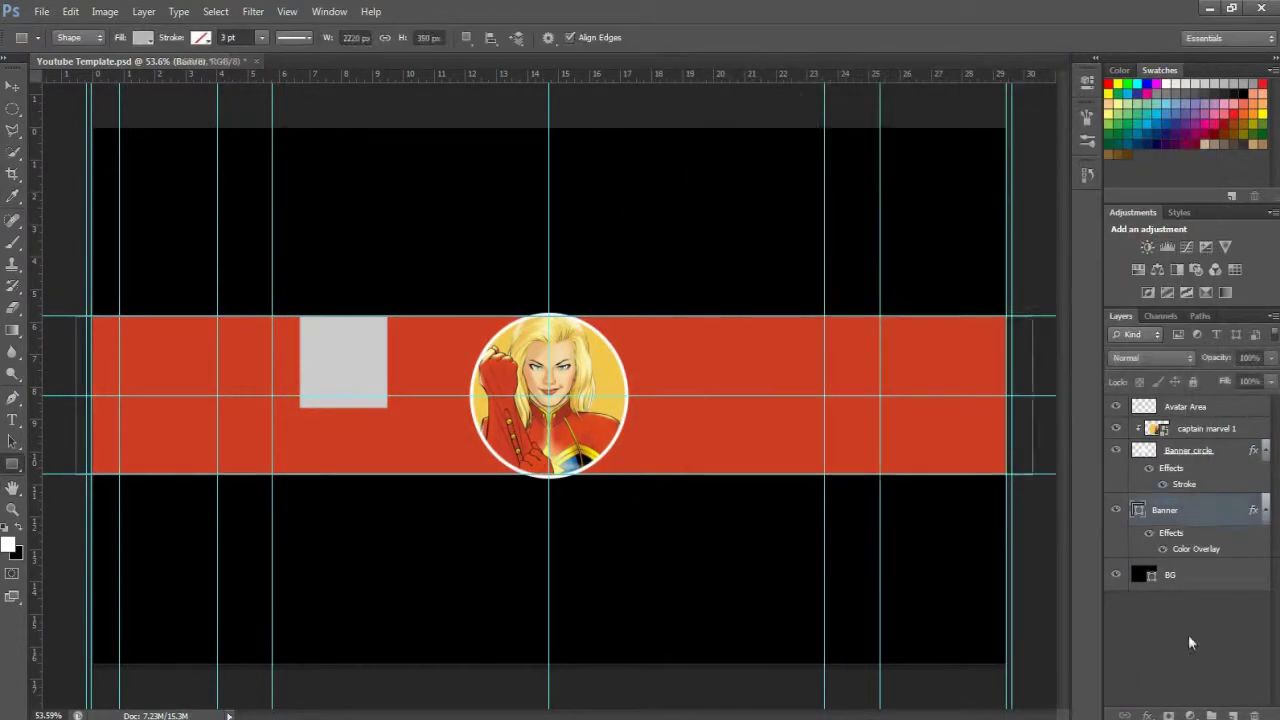
right_click(1188, 506)
click(1040, 280)
Rasterize the captain marvel 1 layer.
click(1190, 450)
right_click(1212, 462)
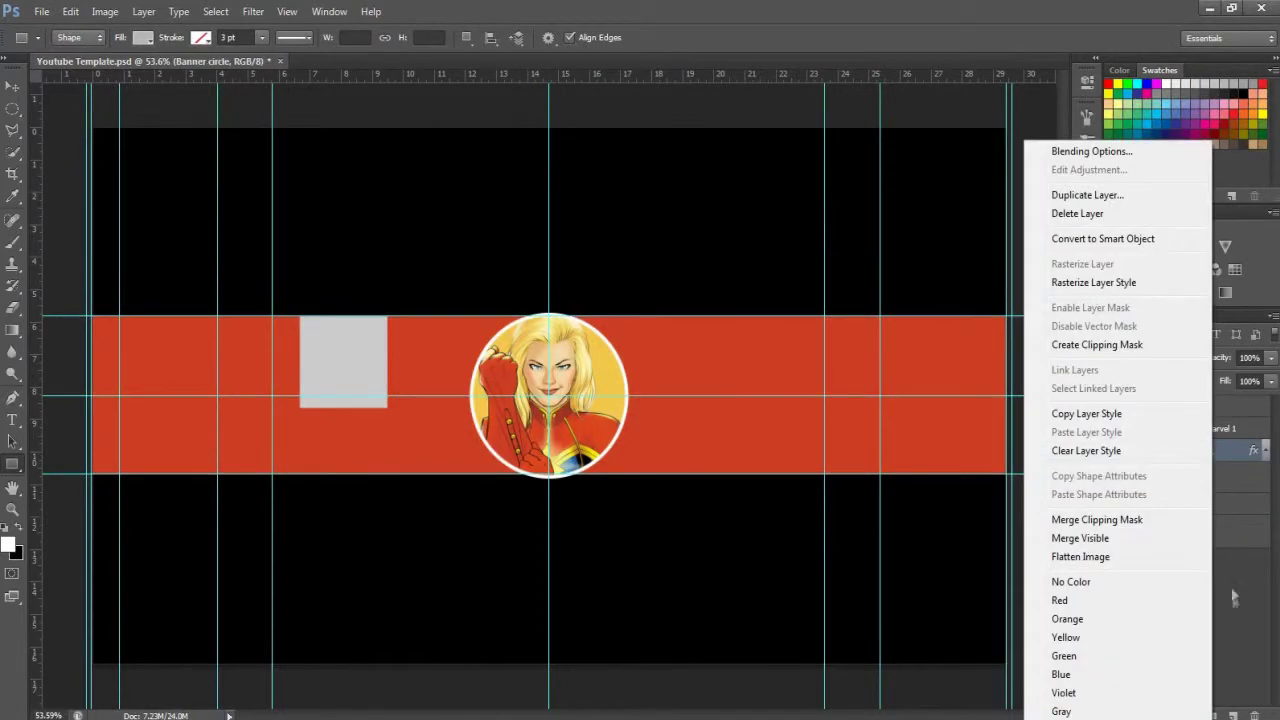
click(1190, 600)
right_click(1116, 452)
click(1140, 522)
right_click(1193, 432)
click(1068, 306)
Try to rasterize the layer style of the captain marvel 1 and Banner circle layers together.
right_click(1212, 435)
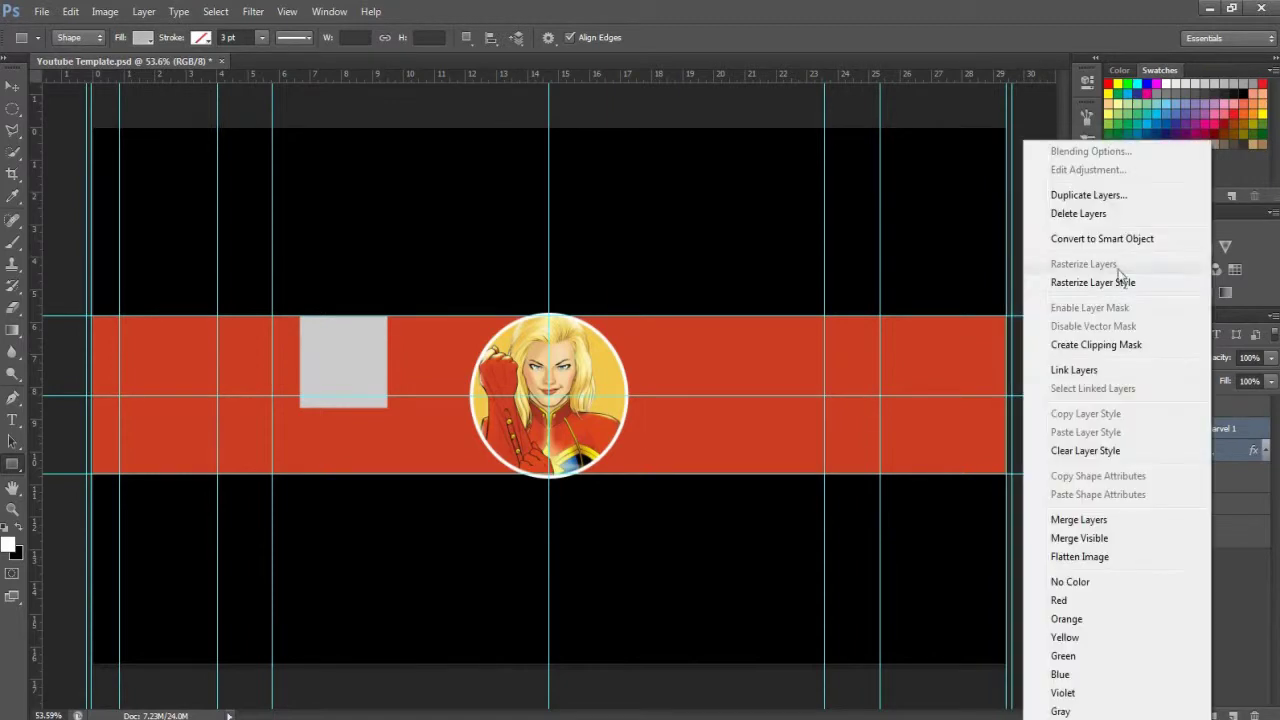
click(1120, 282)
right_click(1210, 450)
click(1257, 672)
right_click(1205, 428)
click(1084, 345)
click(1190, 600)
Try to trim the part of the Banner circle that hangs below the banner's lower edge.
key(z)
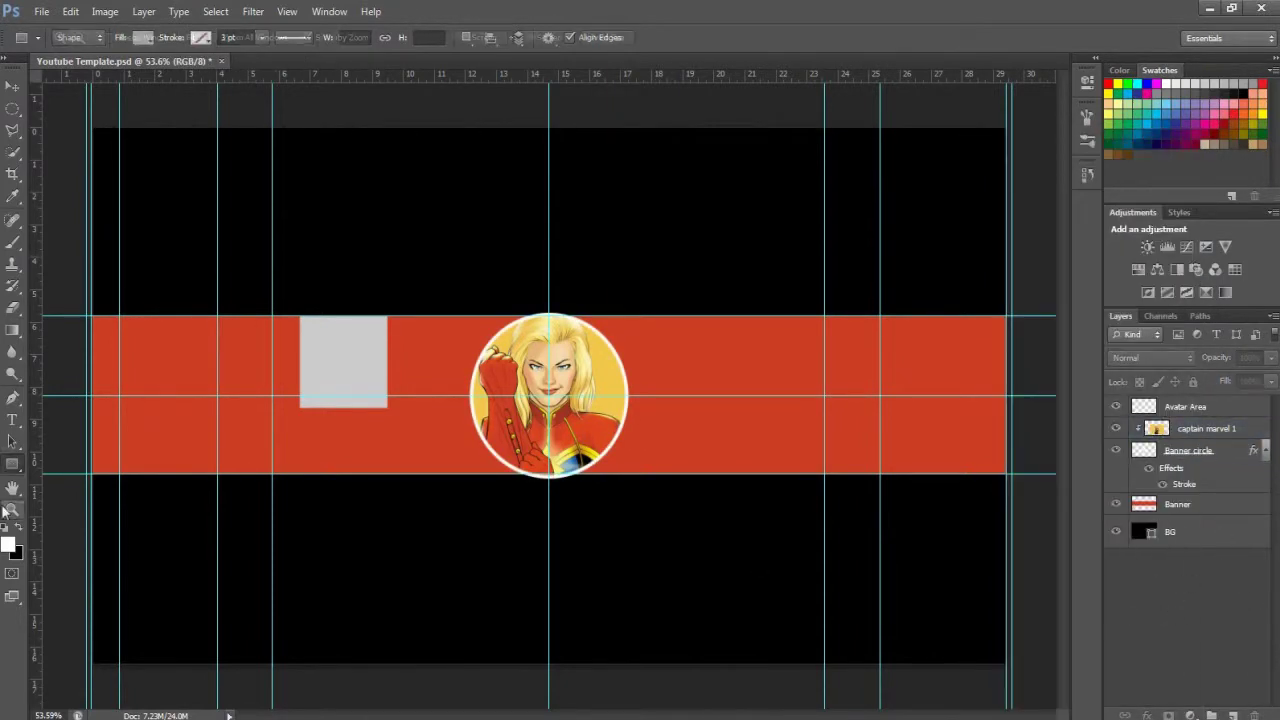
drag(570, 505, 457, 459)
right_click(1213, 458)
key(Escape)
click(12, 130)
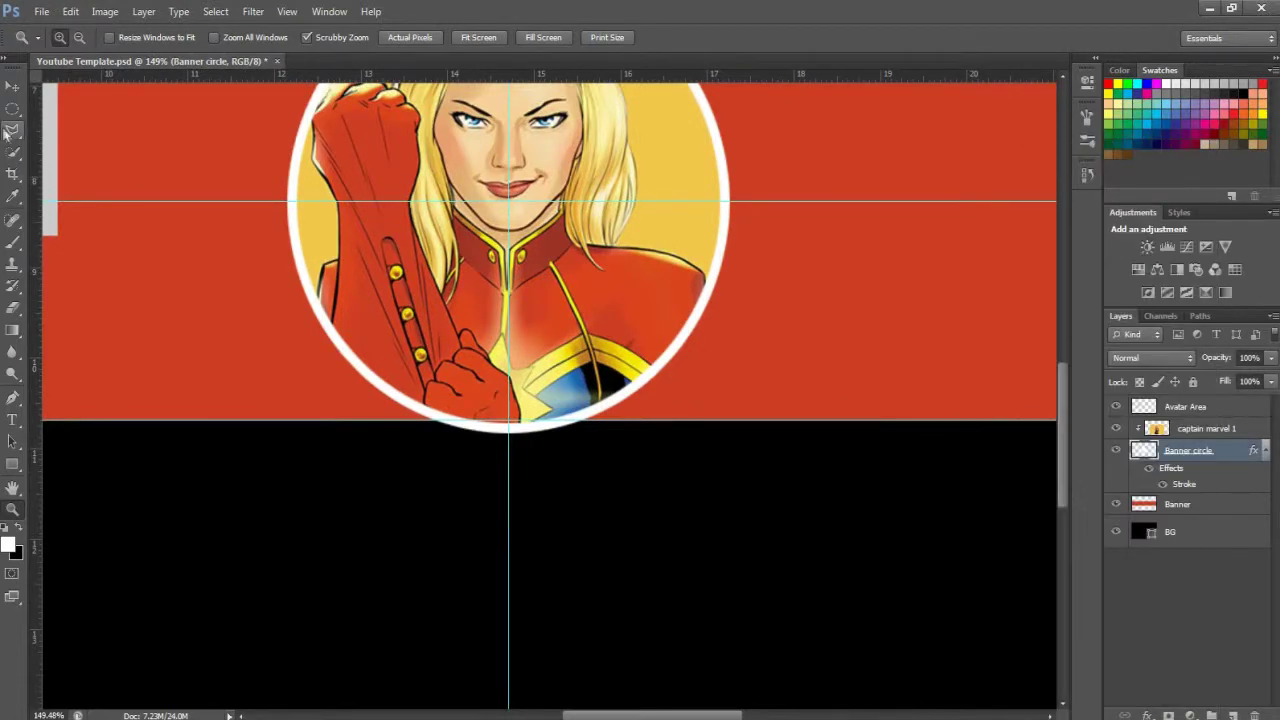
click(220, 421)
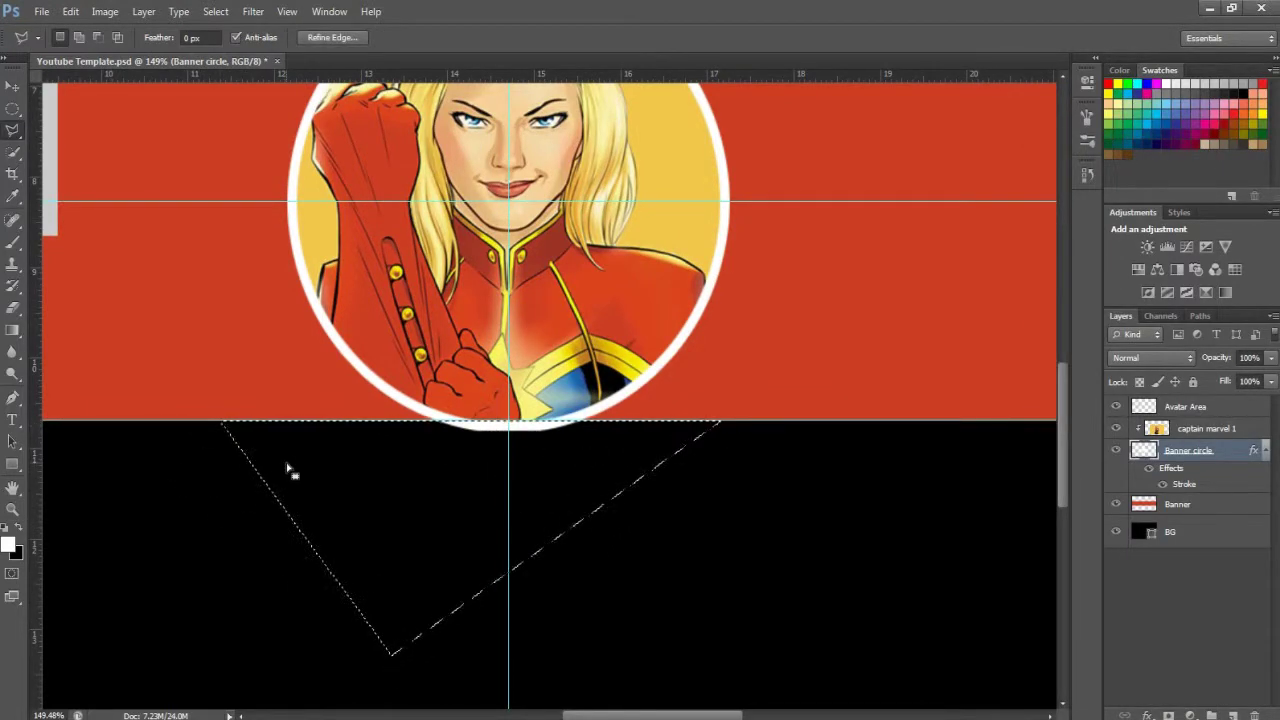
click(1182, 600)
key(ctrl+d)
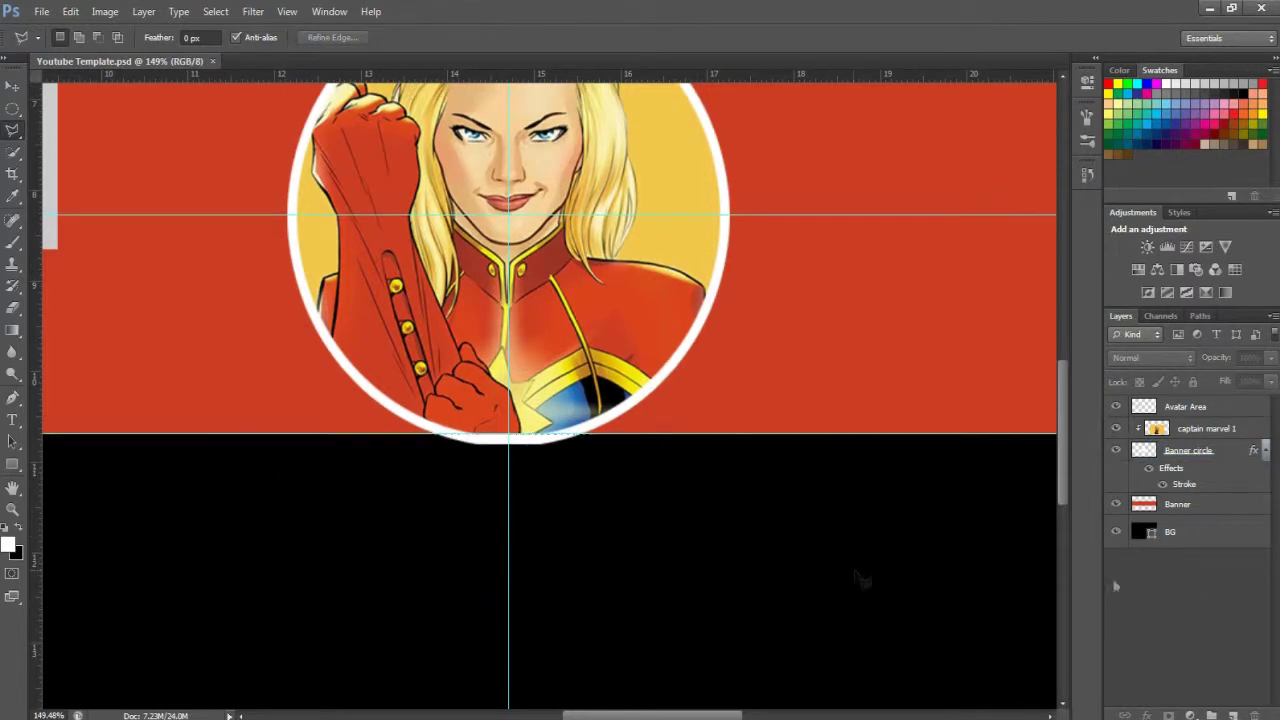
Try to trim the part of the Banner circle that rises above the banner's upper edge.
scroll(857, 577, up, 5)
click(390, 137)
click(1208, 453)
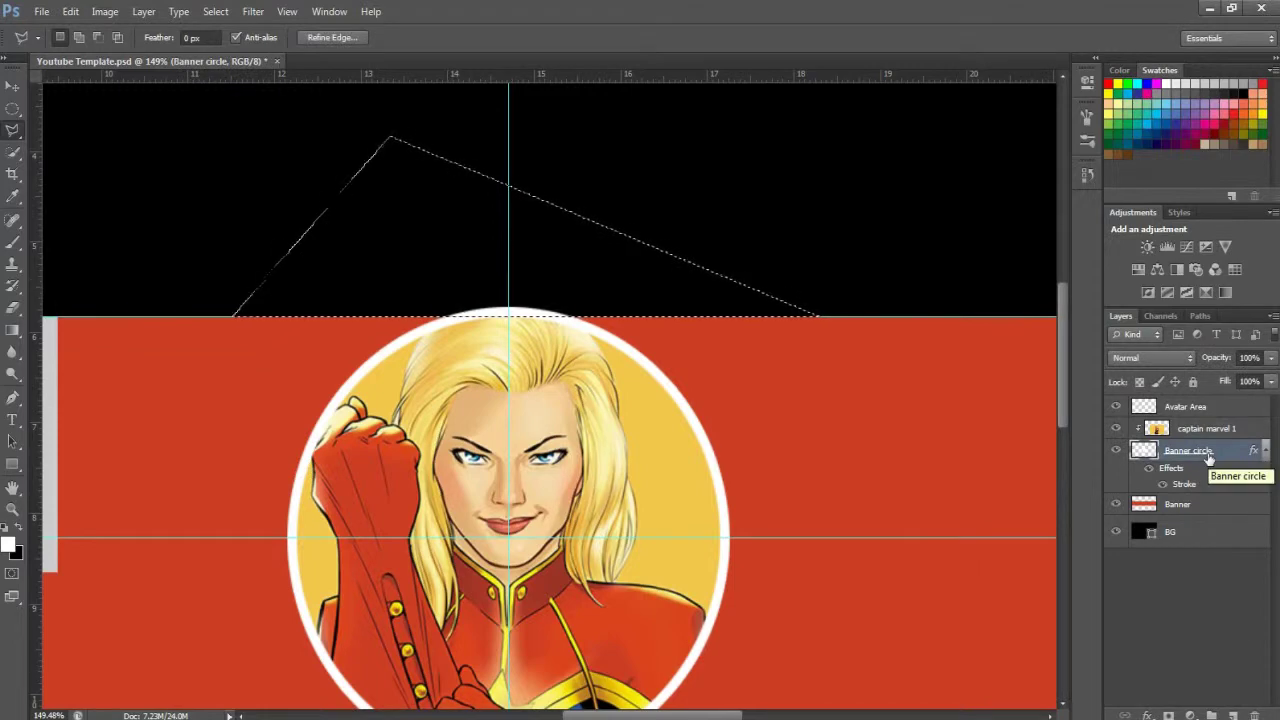
key(Escape)
Rasterize the Banner circle's stroke and merge that layer with the captain marvel 1 layer.
key(z)
mouse_move(900, 534)
mouse_down()
mouse_move(494, 449)
mouse_move(640, 440)
mouse_move(575, 444)
mouse_up()
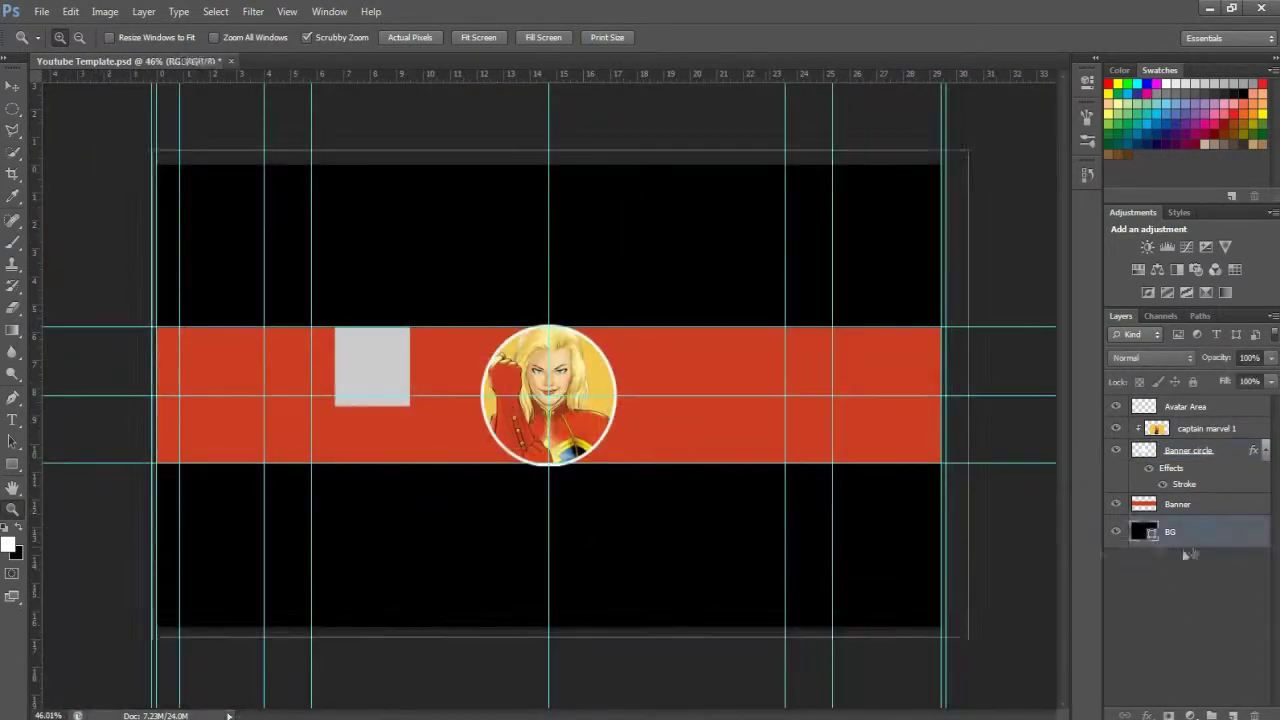
right_click(1214, 430)
click(1101, 283)
drag(610, 392, 655, 376)
right_click(1204, 450)
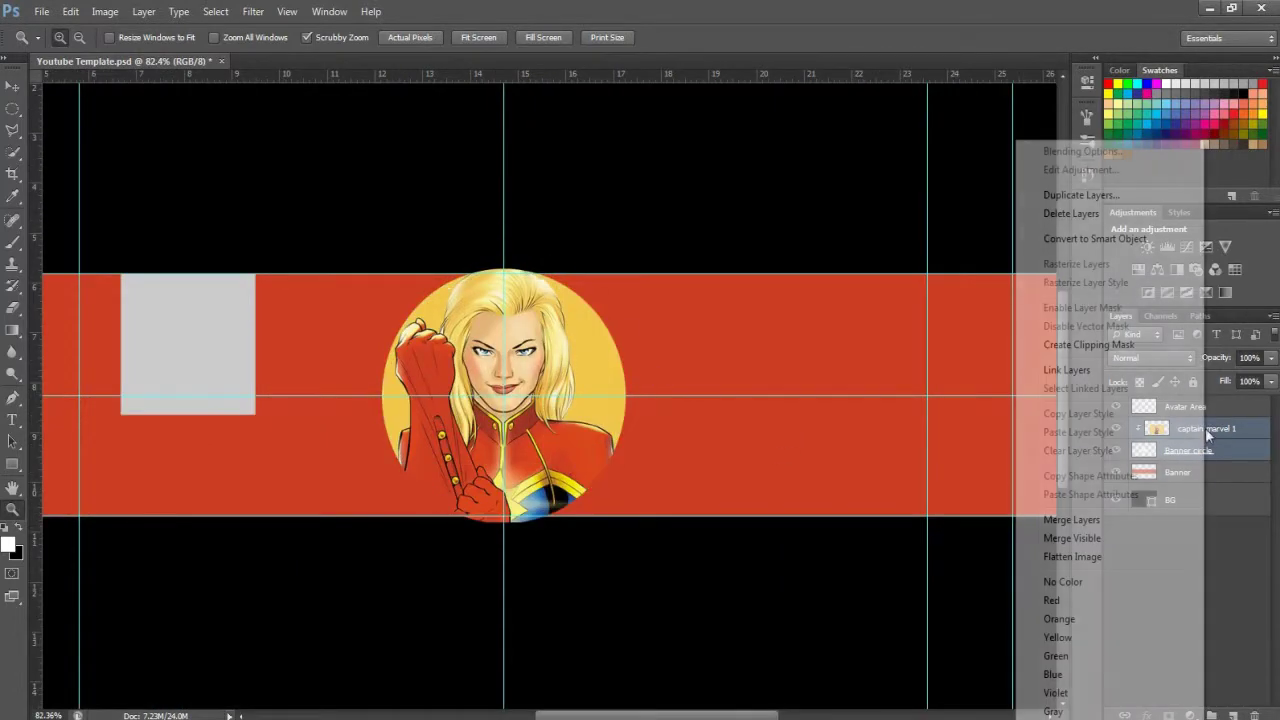
drag(610, 443, 640, 443)
Add a white stroke (ffffff) around the merged captain marvel 1 layer and rasterize the layer style.
click(1180, 430)
click(1040, 150)
click(810, 219)
drag(885, 150, 910, 150)
click(891, 262)
click(646, 103)
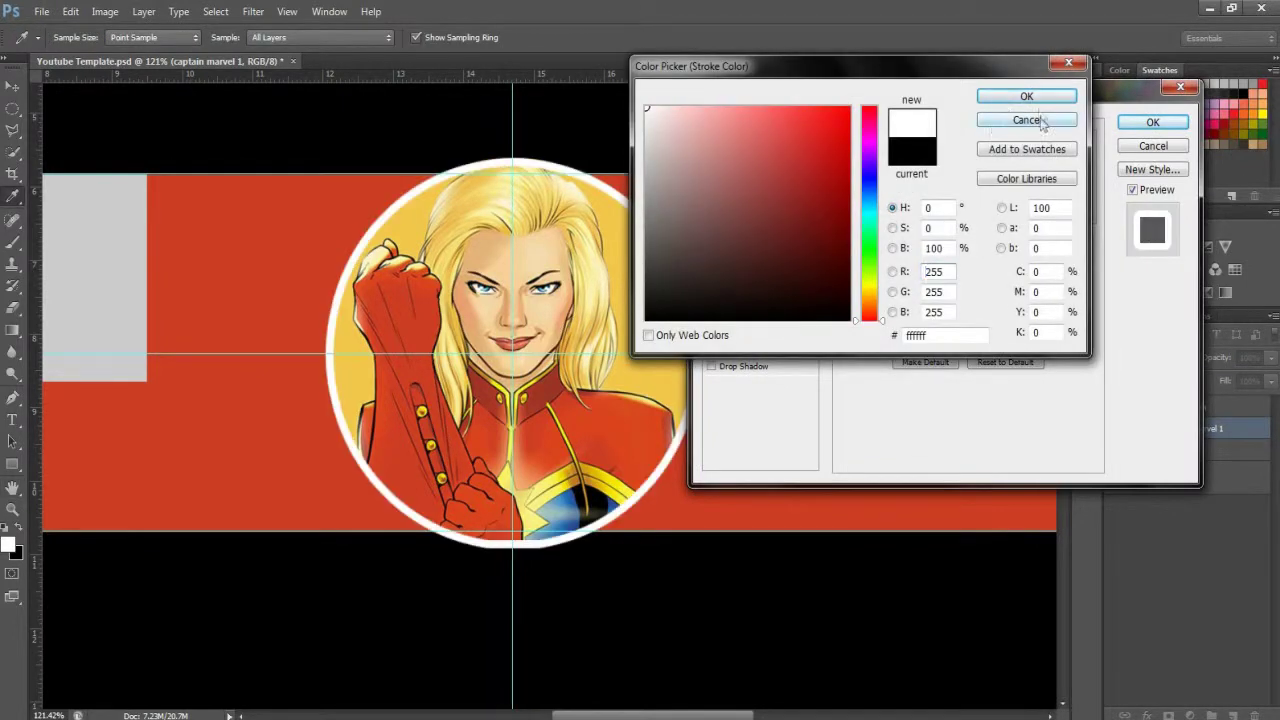
click(1036, 94)
click(1153, 122)
drag(599, 171, 655, 171)
click(1265, 428)
Select the part of the circle above the banner's upper edge with the Polygonal Lasso and delete it.
scroll(550, 400, up, 2)
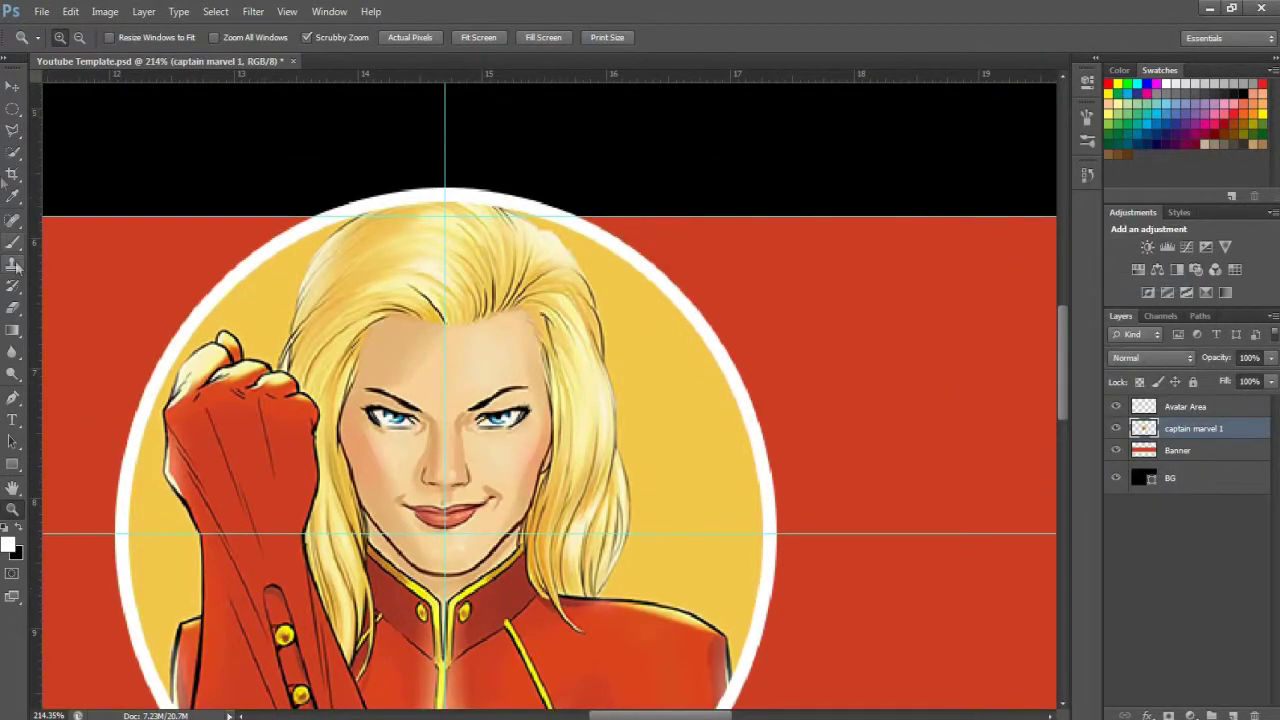
click(13, 130)
click(586, 157)
click(480, 86)
click(443, 80)
click(200, 100)
double_click(120, 220)
Select the part of the circle below the banner's lower edge and delete it, leaving nothing selected.
scroll(170, 530, down, 5)
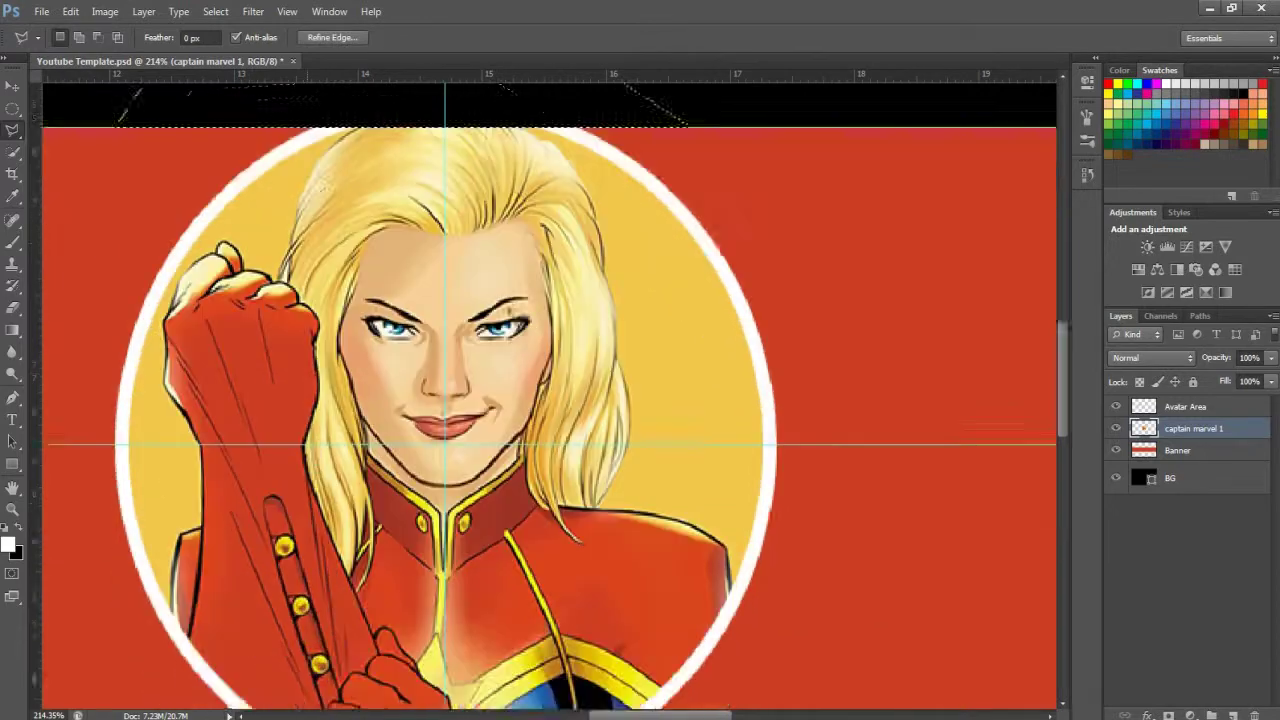
click(168, 542)
key(Delete)
key(ctrl+d)
Narrow the Banner layer from both ends to the innermost vertical guides on either side of the circle.
key(z)
drag(640, 413, 570, 413)
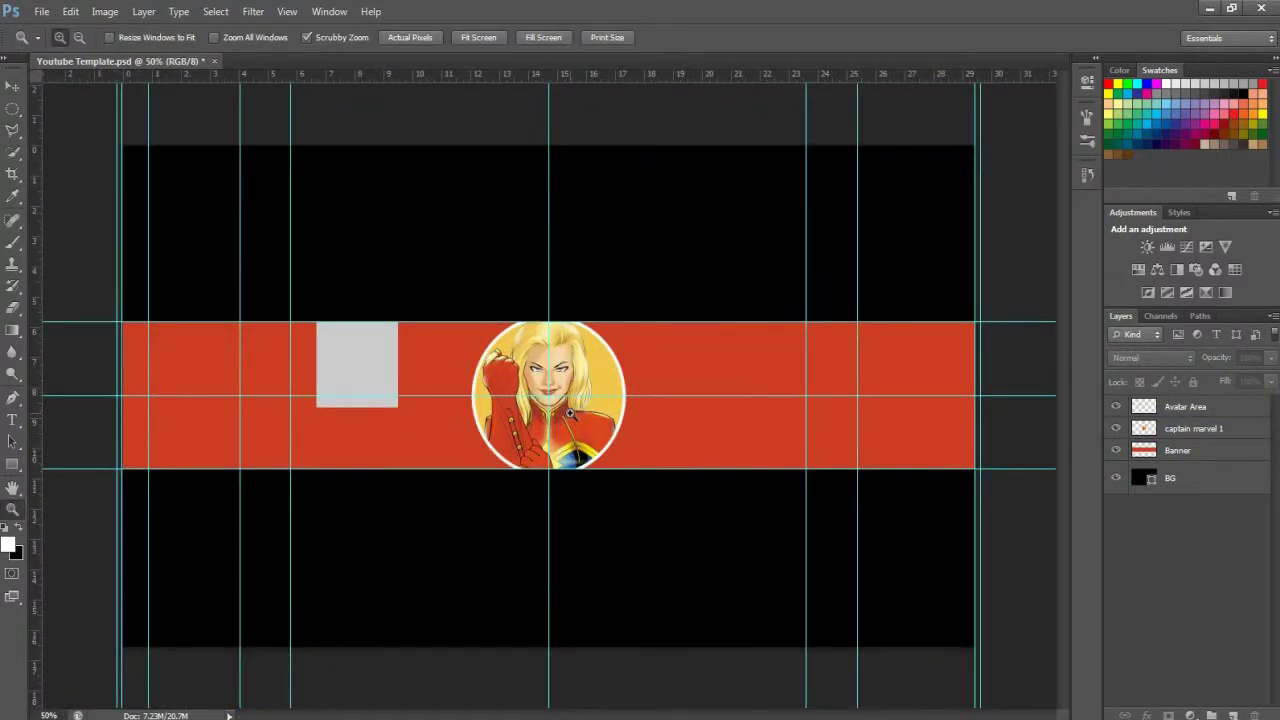
click(1180, 456)
key(ctrl+t)
drag(974, 395, 806, 395)
drag(122, 395, 291, 395)
click(805, 37)
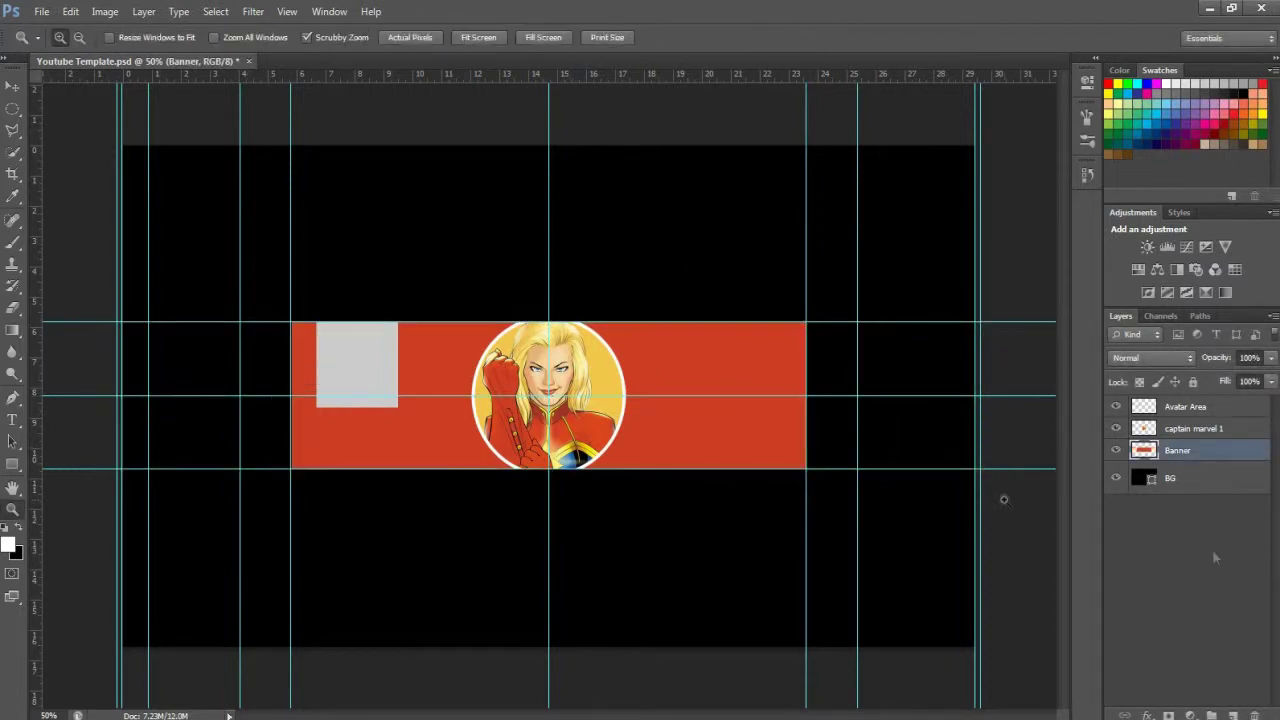
Skew the Banner layer horizontally by 30 degrees and scale its width to about 69%.
key(ctrl+t)
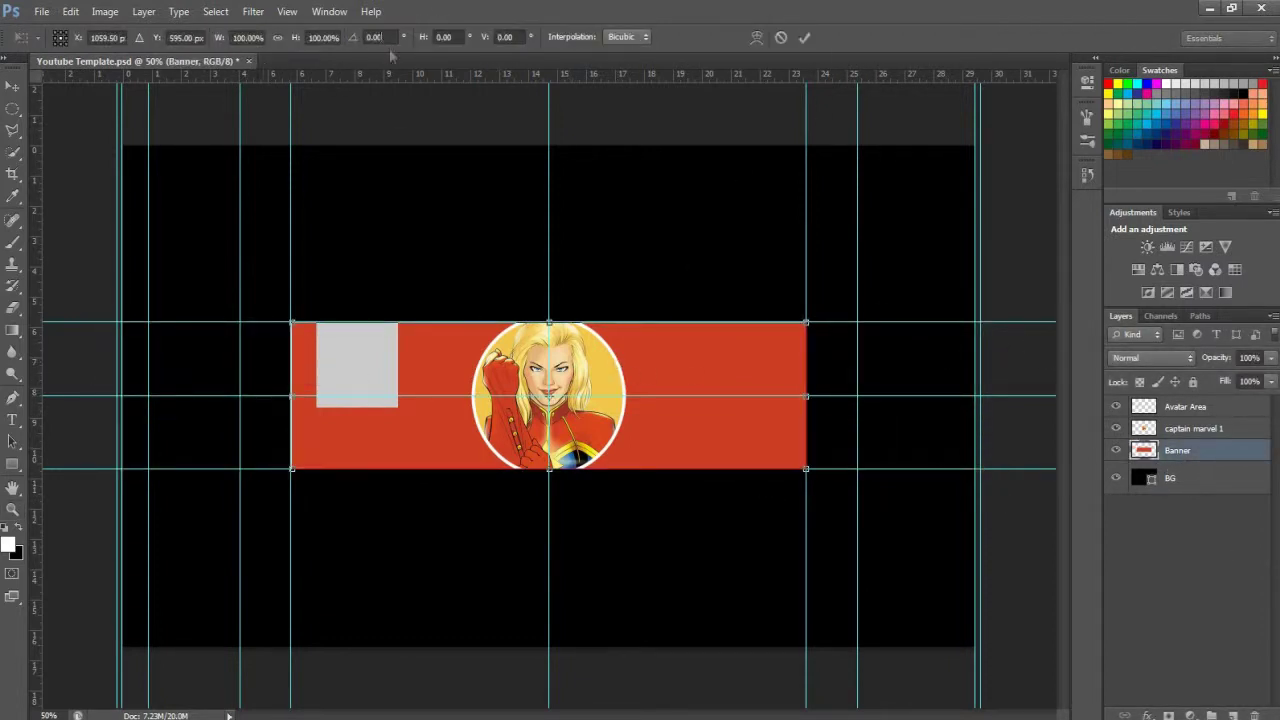
text(30)
click(805, 37)
key(ctrl+t)
drag(848, 395, 691, 357)
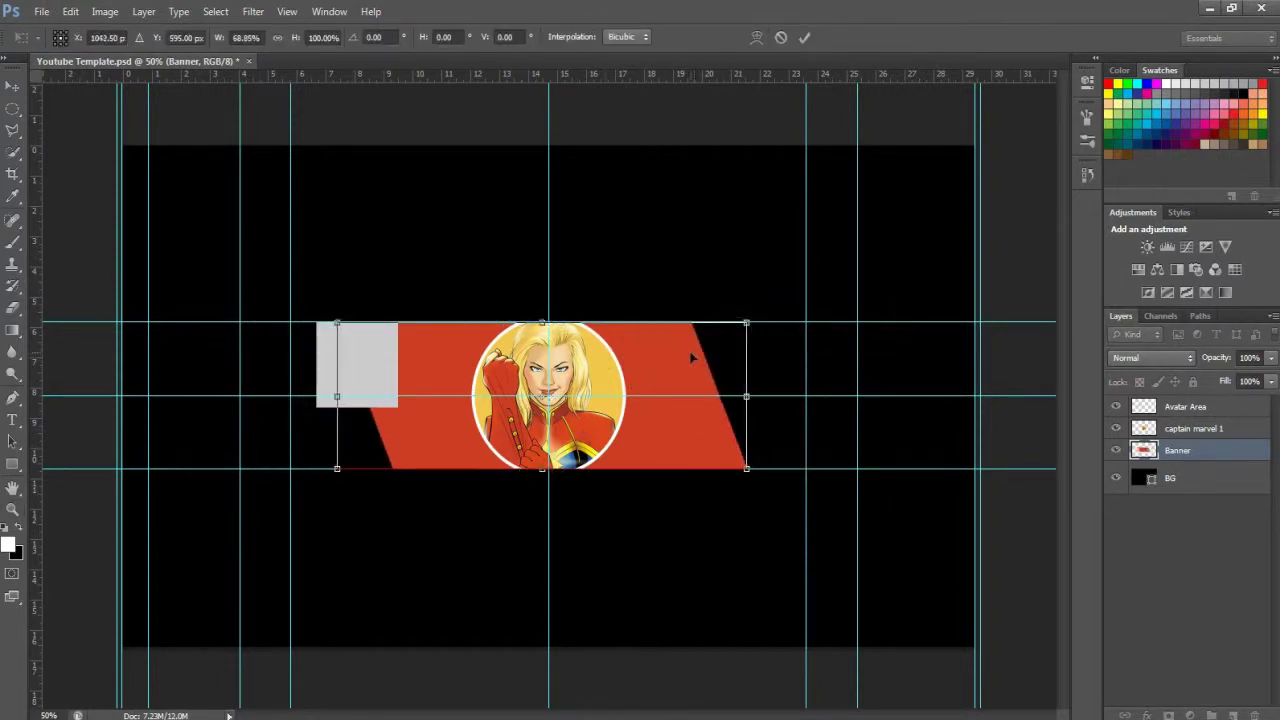
click(805, 37)
Hide the Avatar Area layer and stretch the slanted banner's left end out to the inner left guide.
click(1116, 406)
key(ctrl+t)
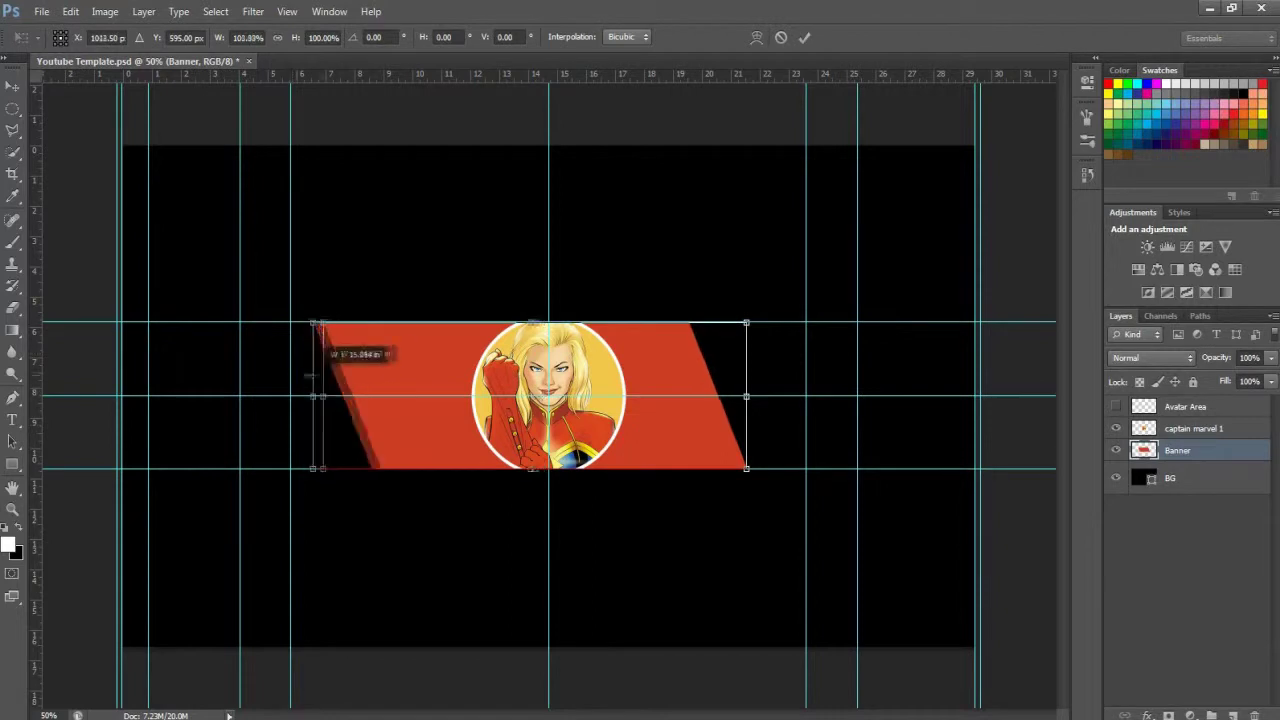
drag(311, 376, 290, 376)
click(805, 37)
key(z)
Duplicate the Banner layer, flip the copy horizontally and shift it right to meet the inner right guide.
key(ctrl+j)
key(ctrl+t)
right_click(614, 402)
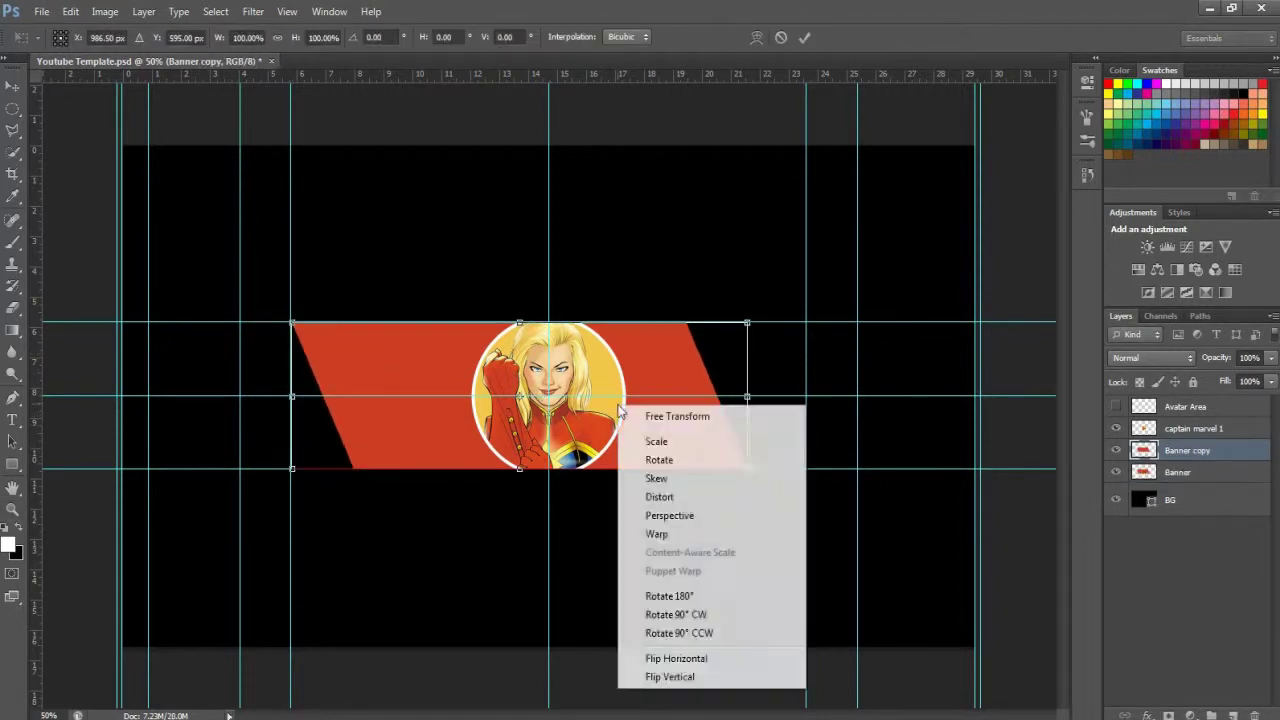
click(640, 654)
drag(643, 434, 694, 431)
key(Return)
Merge the Banner copy with the original Banner layer and name the result "Banner".
right_click(1190, 450)
shift+click(1180, 472)
right_click(1190, 460)
click(1030, 517)
double_click(1203, 450)
key(BackSpace)
key(Return)
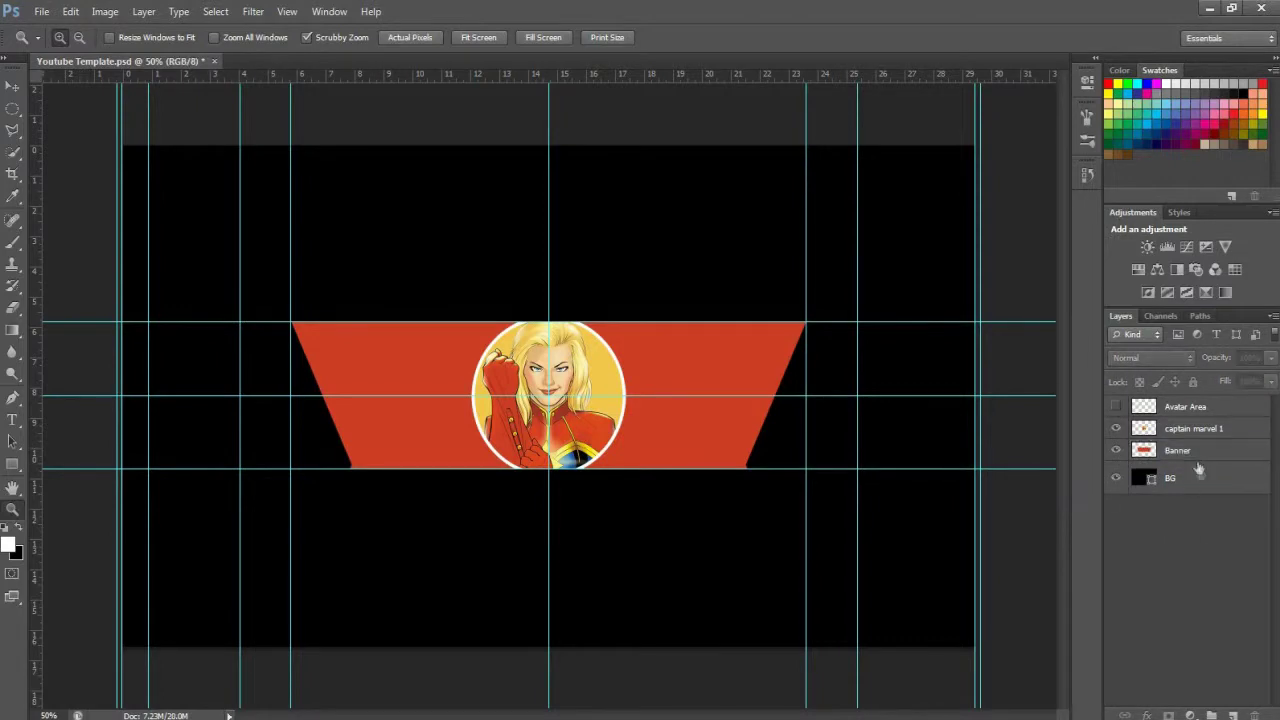
Add a white stroke around the merged Banner shape.
right_click(1196, 452)
click(1060, 151)
click(730, 219)
click(891, 262)
click(648, 106)
click(1023, 94)
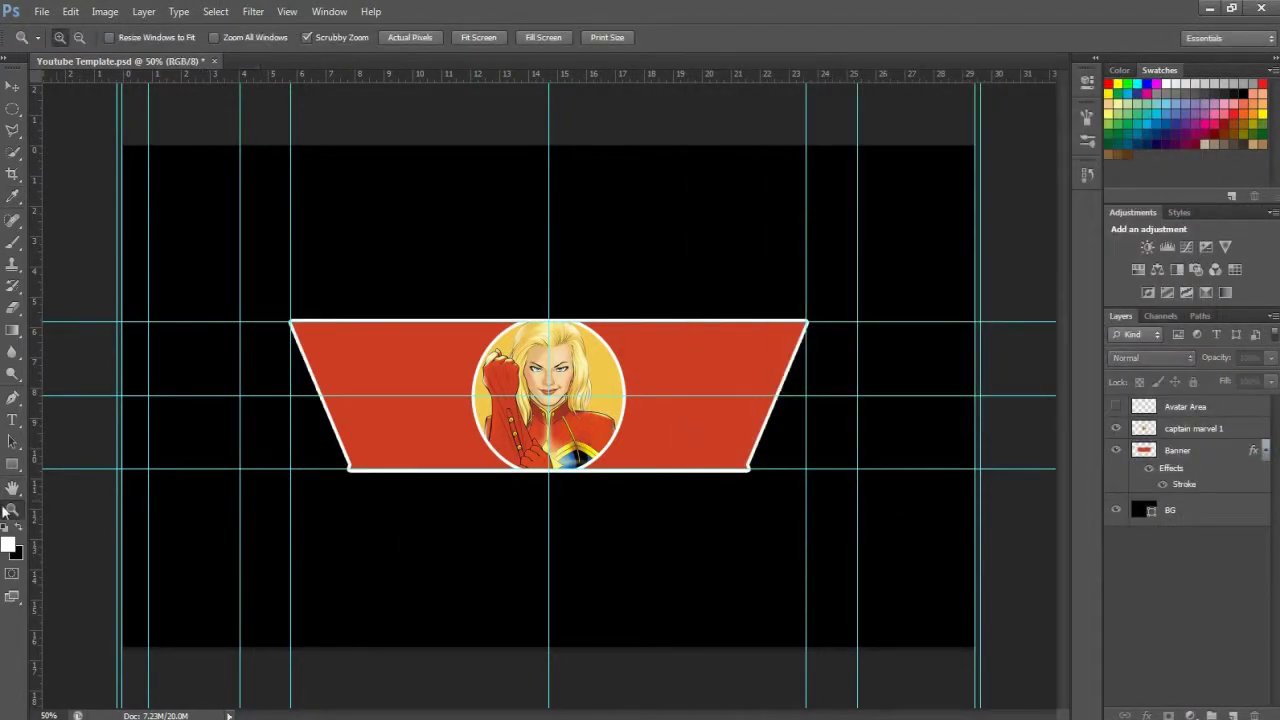
Delete the white-stroked Banner layer.
drag(367, 442, 380, 466)
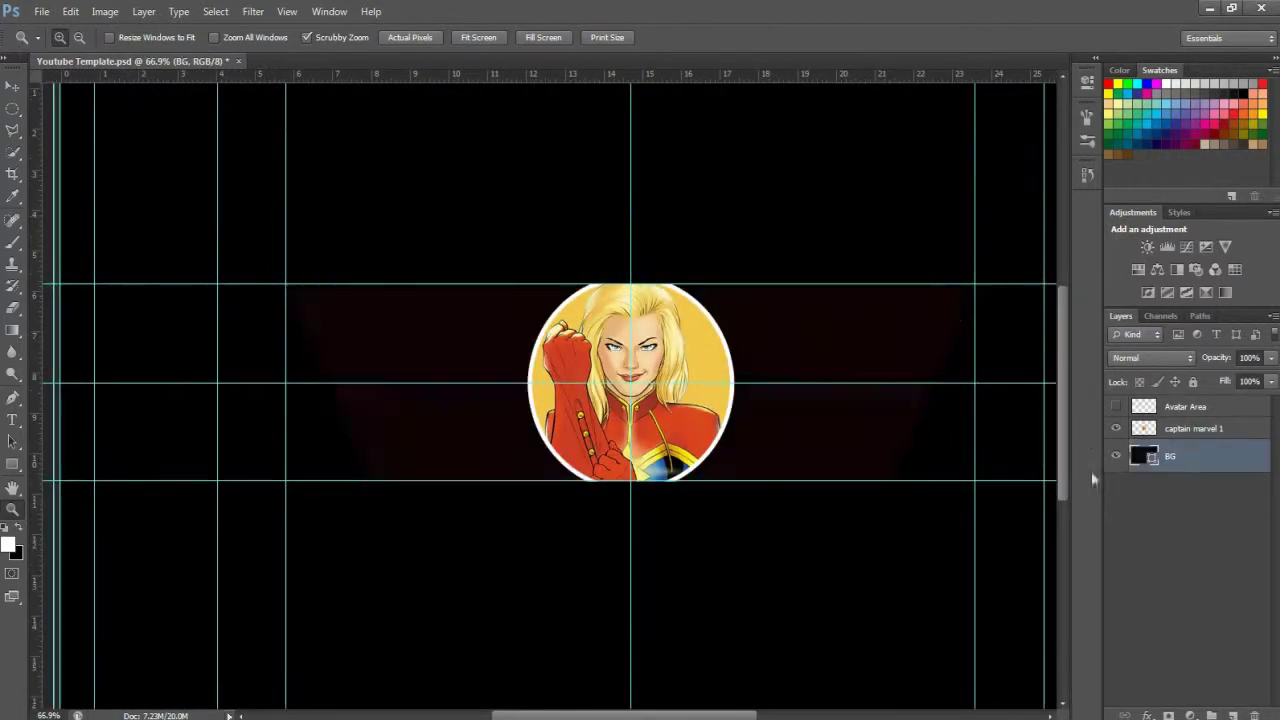
click(1111, 571)
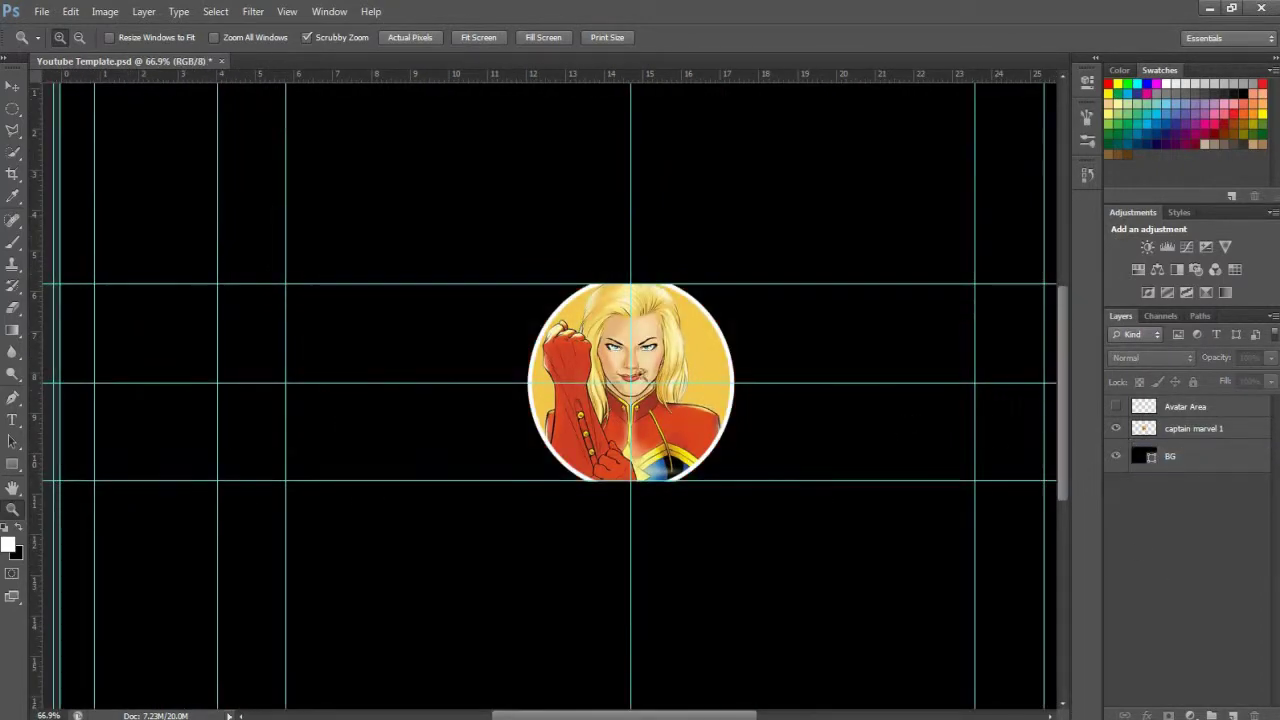
drag(259, 441, 230, 441)
Draw a 350 by 350 px gray rectangle between the outer horizontal guides, starting at the inner left guide.
click(12, 463)
click(95, 457)
click(143, 37)
click(497, 444)
click(588, 259)
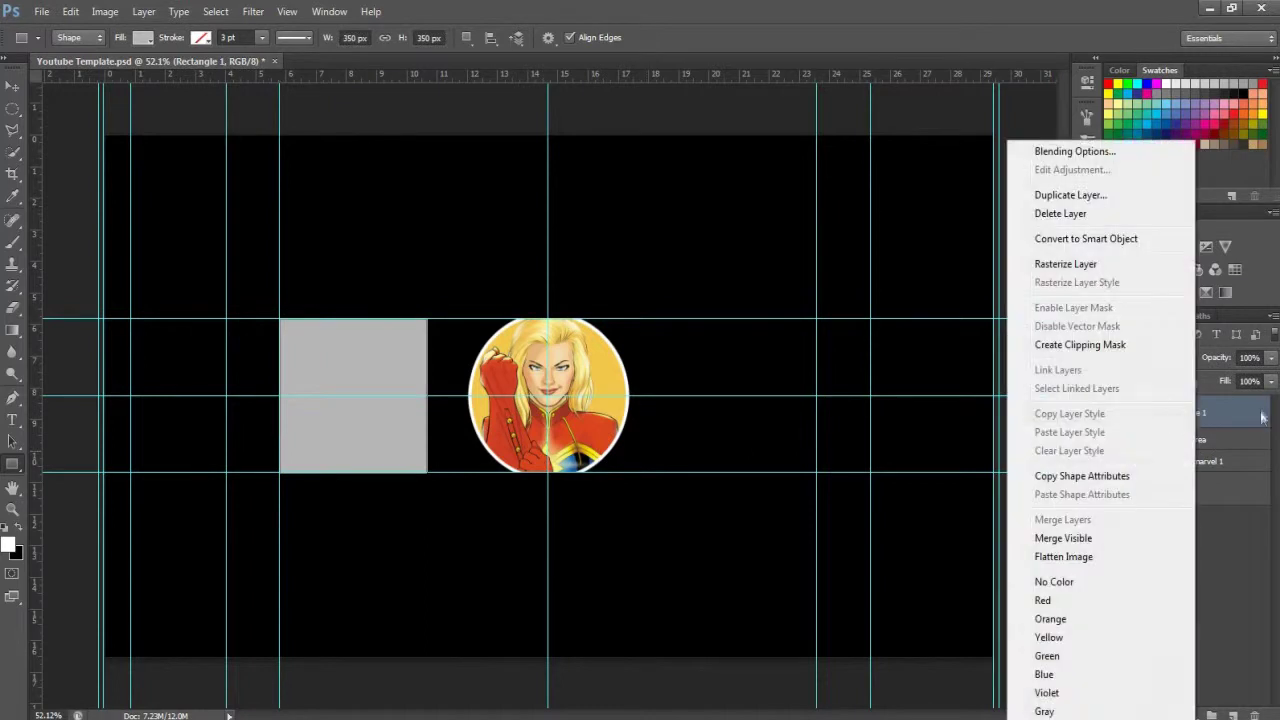
Skew the rectangle 30° horizontally, align it with the inner left guide and stretch it rightwards to about 13.9 in wide.
key(ctrl+t)
text(30)
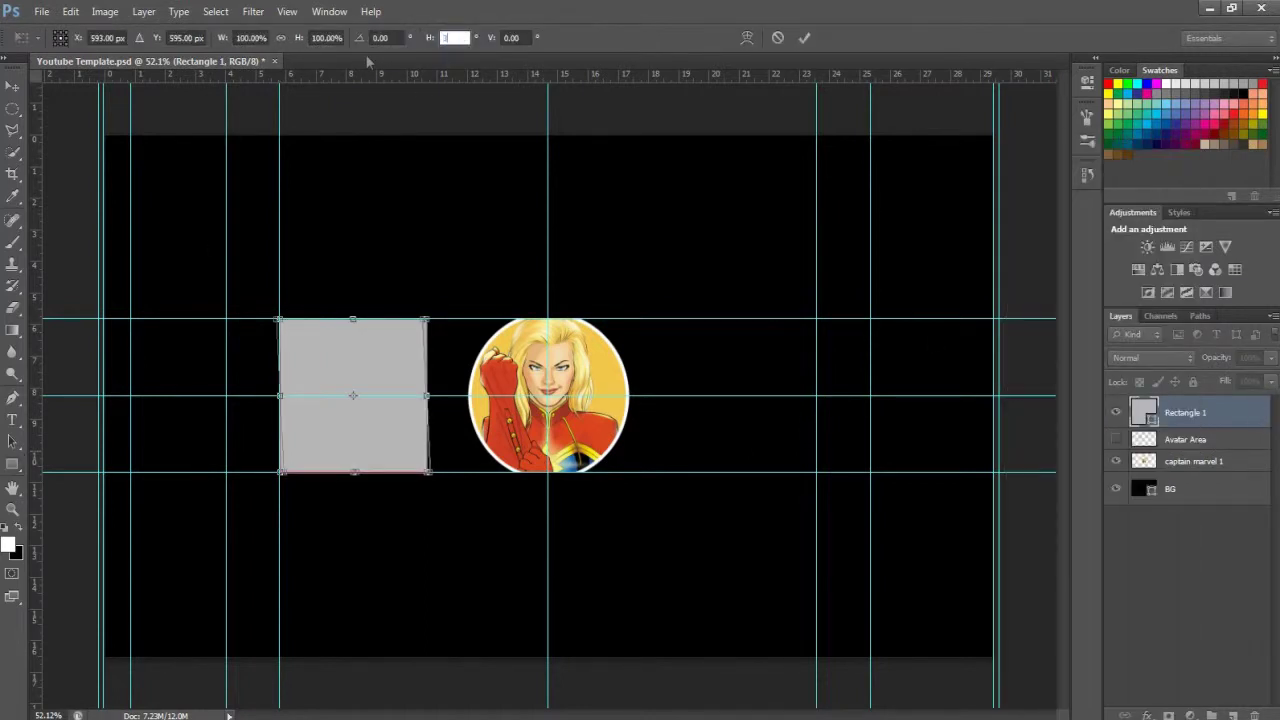
key(Return)
drag(387, 354, 432, 354)
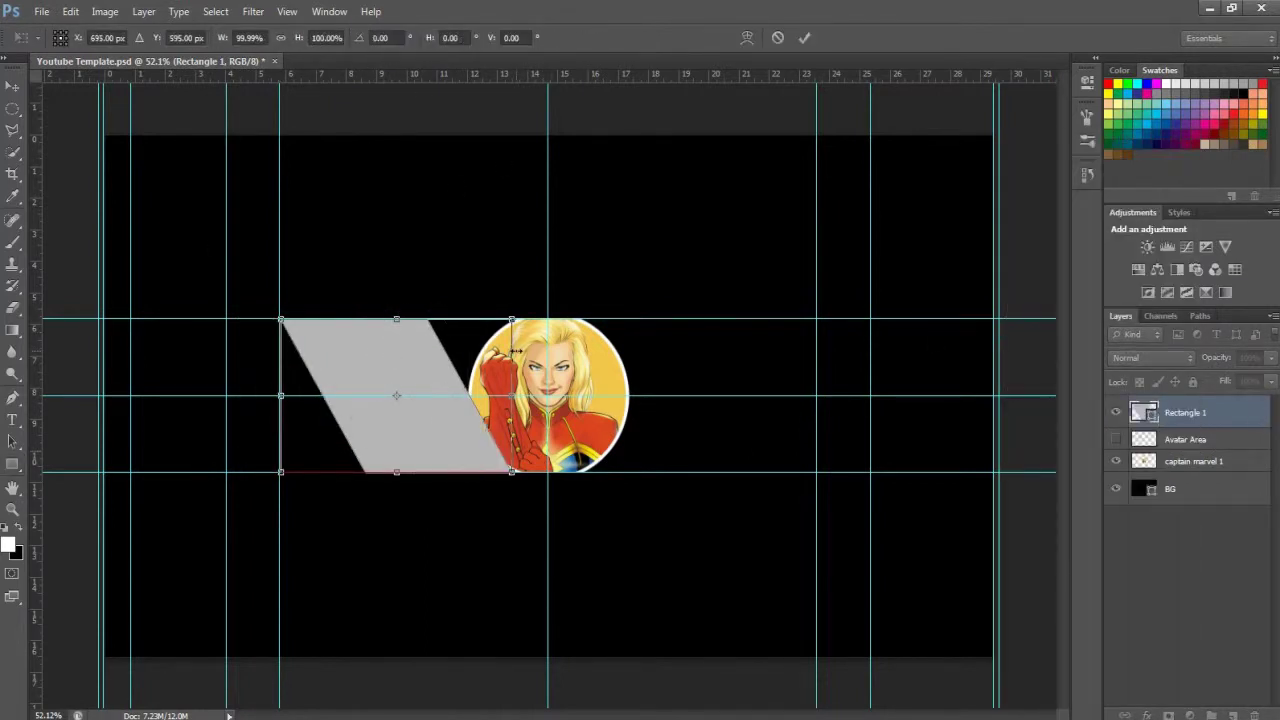
drag(555, 355, 512, 358)
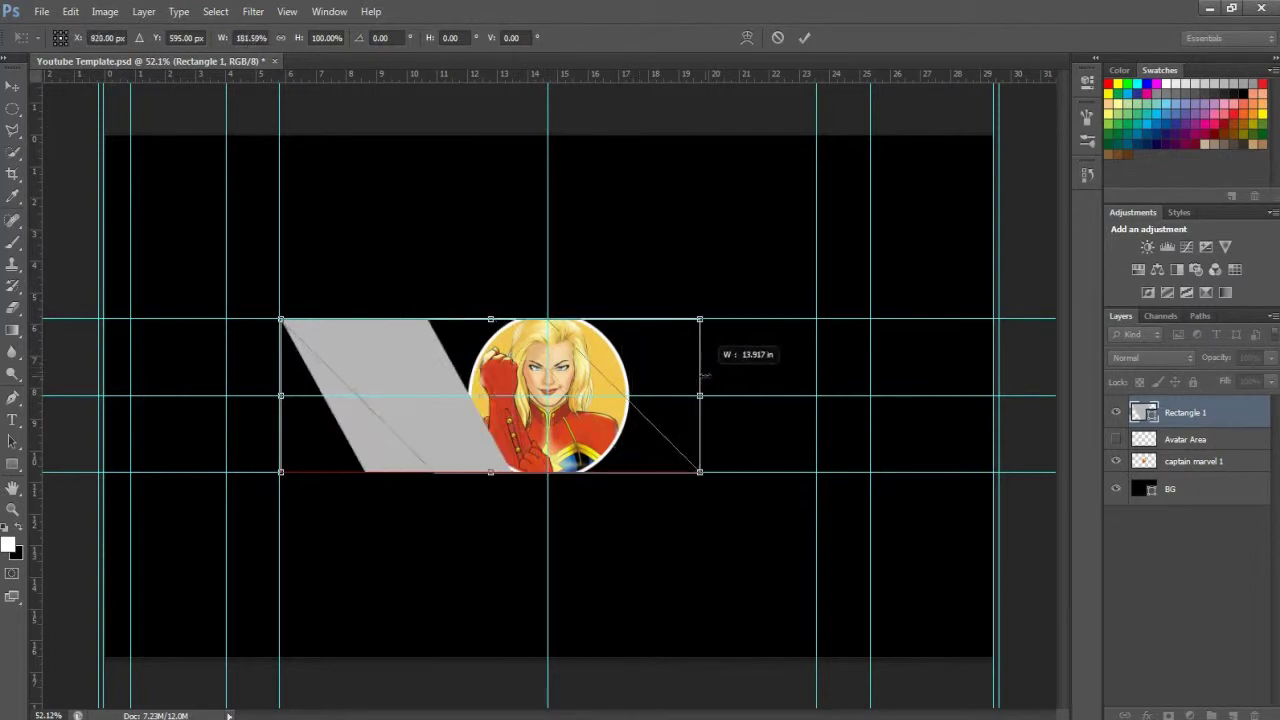
drag(704, 376, 704, 376)
key(Return)
key(ctrl+j)
key(ctrl+t)
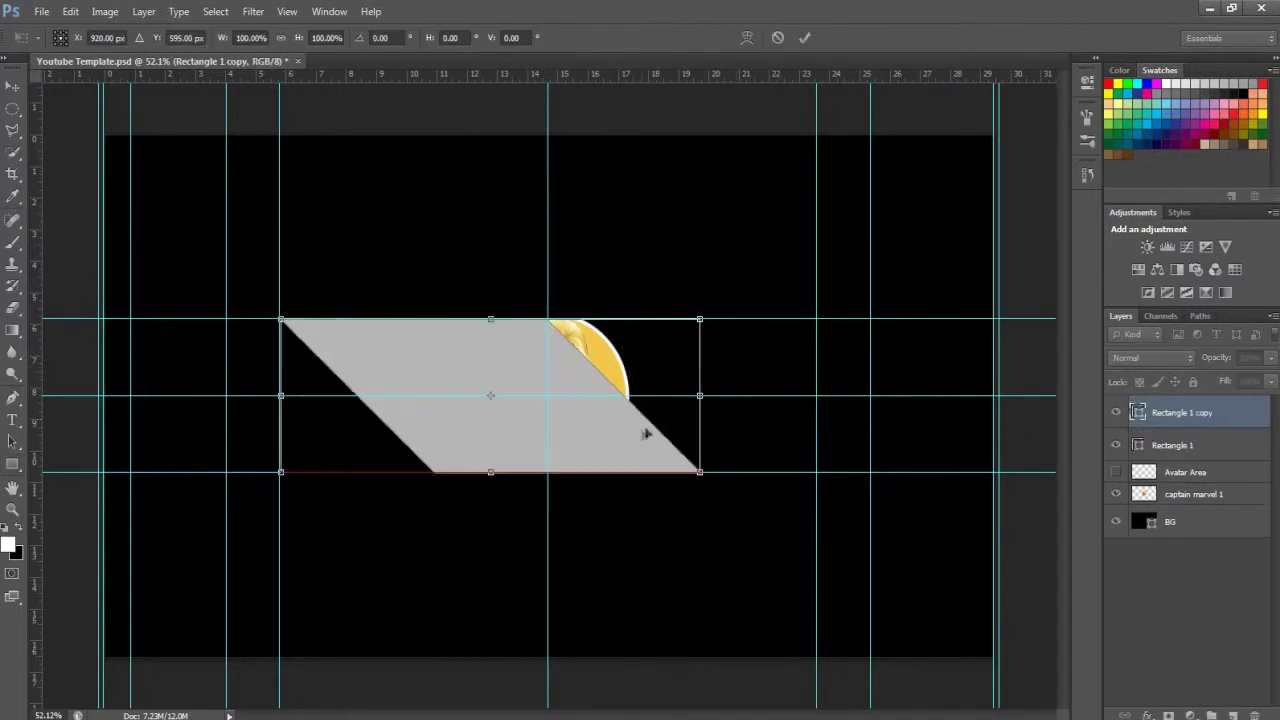
right_click(646, 434)
click(690, 680)
drag(591, 434, 712, 378)
click(777, 37)
key(ctrl+z)
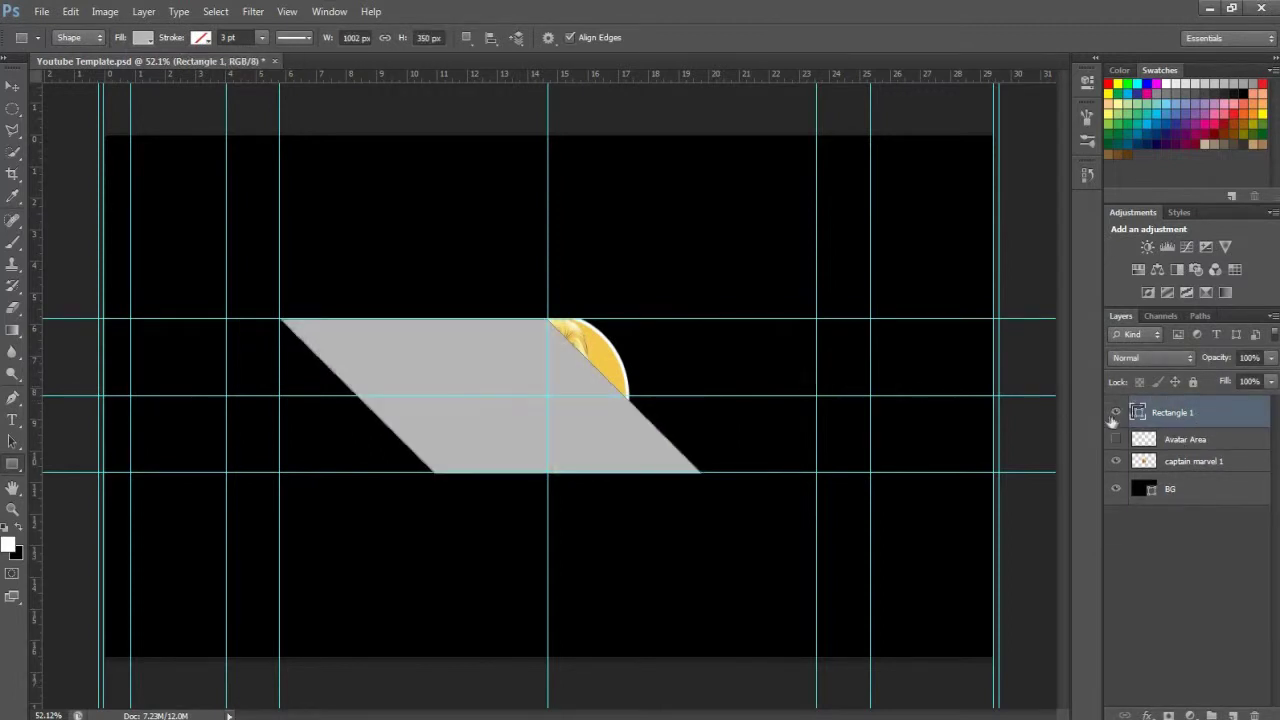
Narrow the slanted rectangle to about 753 px wide, keeping its left end at the inner left guide.
key(ctrl+t)
drag(552, 365, 595, 365)
key(Return)
Duplicate the slanted rectangle, flip the copy horizontally and shift it right to meet the inner right guide.
key(ctrl+j)
key(ctrl+t)
right_click(533, 325)
click(600, 586)
drag(514, 330, 736, 330)
click(805, 37)
Draw a rectangle over the gap between the two slanted shapes and merge all three shape layers.
drag(359, 318, 460, 323)
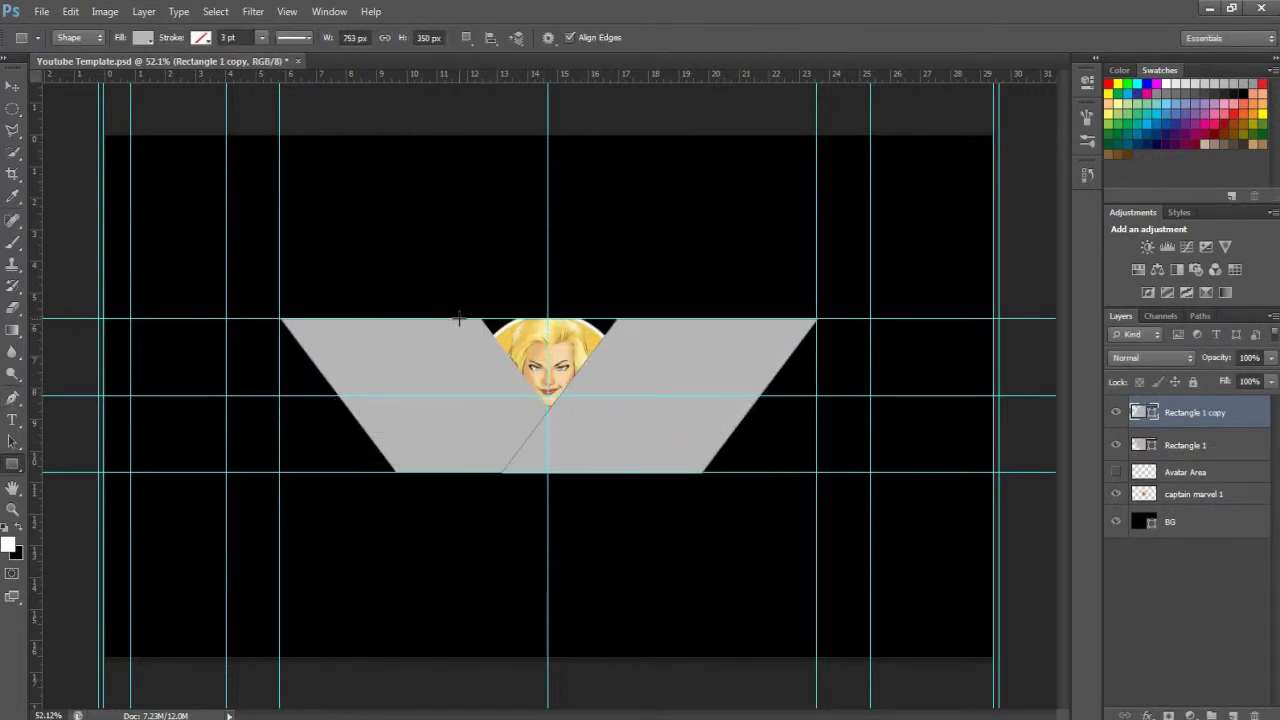
drag(649, 467, 649, 467)
shift+click(1190, 476)
right_click(1185, 476)
click(1060, 527)
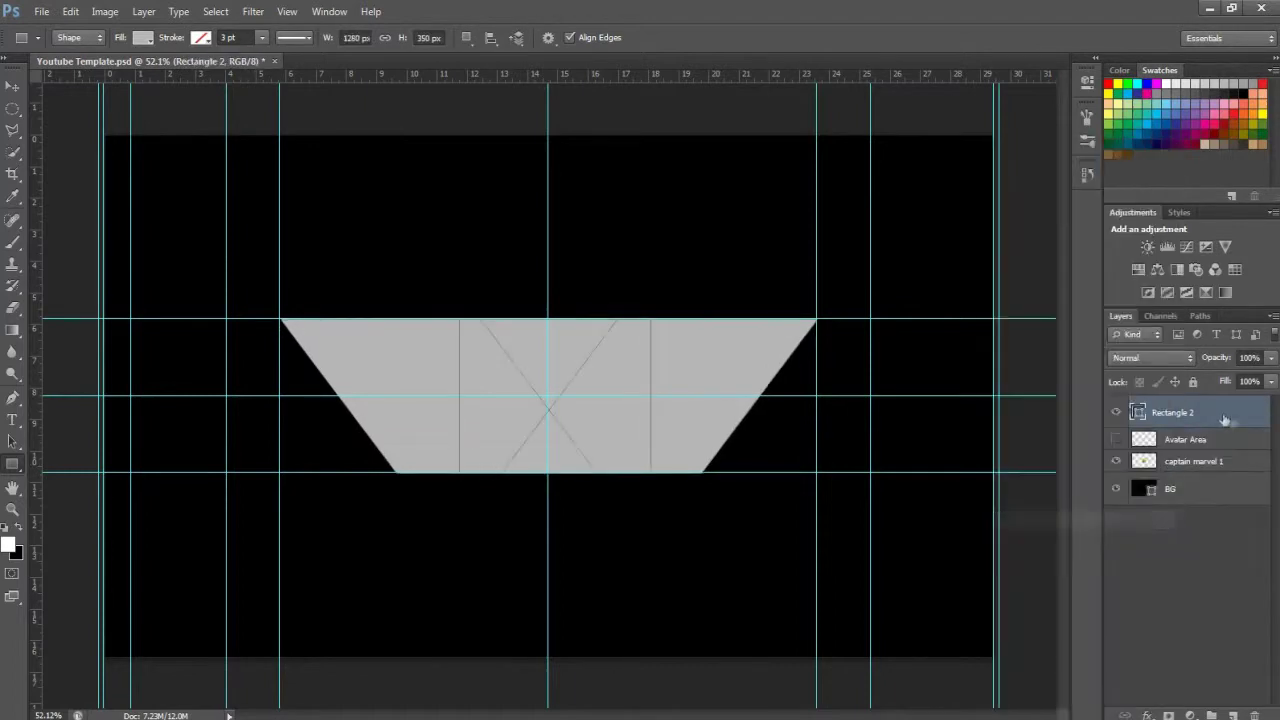
Move the merged shape layer below the captain marvel 1 layer and rename it "Banner".
drag(1190, 412, 1210, 483)
click(1170, 450)
text(Banner)
key(Return)
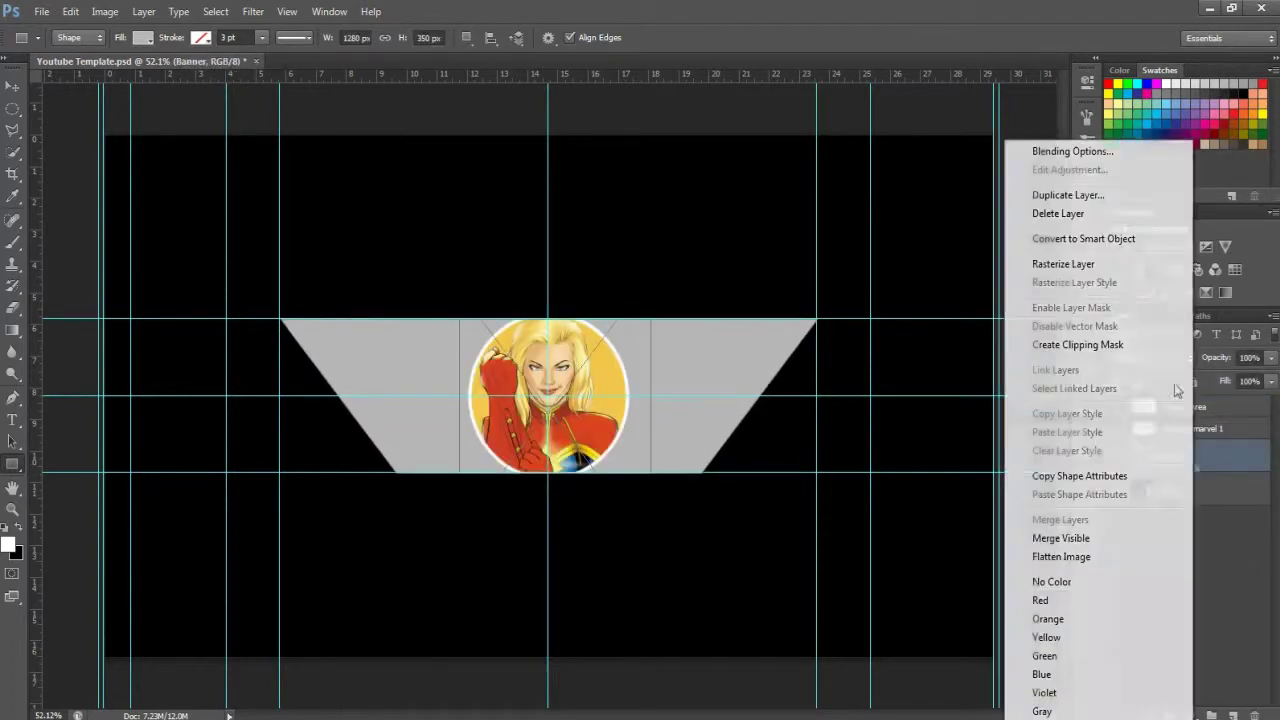
Give the Banner layer a color overlay in the red sampled from the picture's suit and rasterize the layer style.
double_click(1194, 460)
click(766, 289)
click(1020, 146)
click(545, 430)
key(Return)
key(Return)
right_click(1180, 456)
right_click(1178, 456)
key(Escape)
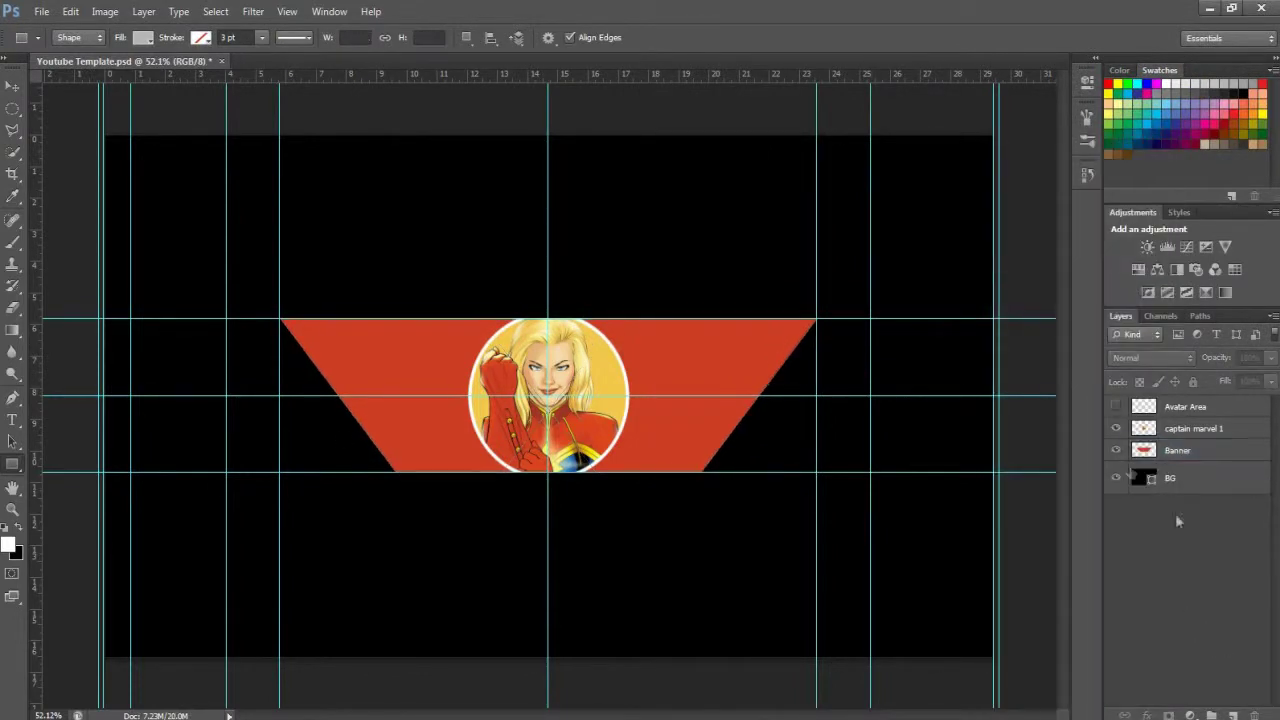
Add a white stroke around the red Banner shape.
right_click(1178, 456)
click(1056, 151)
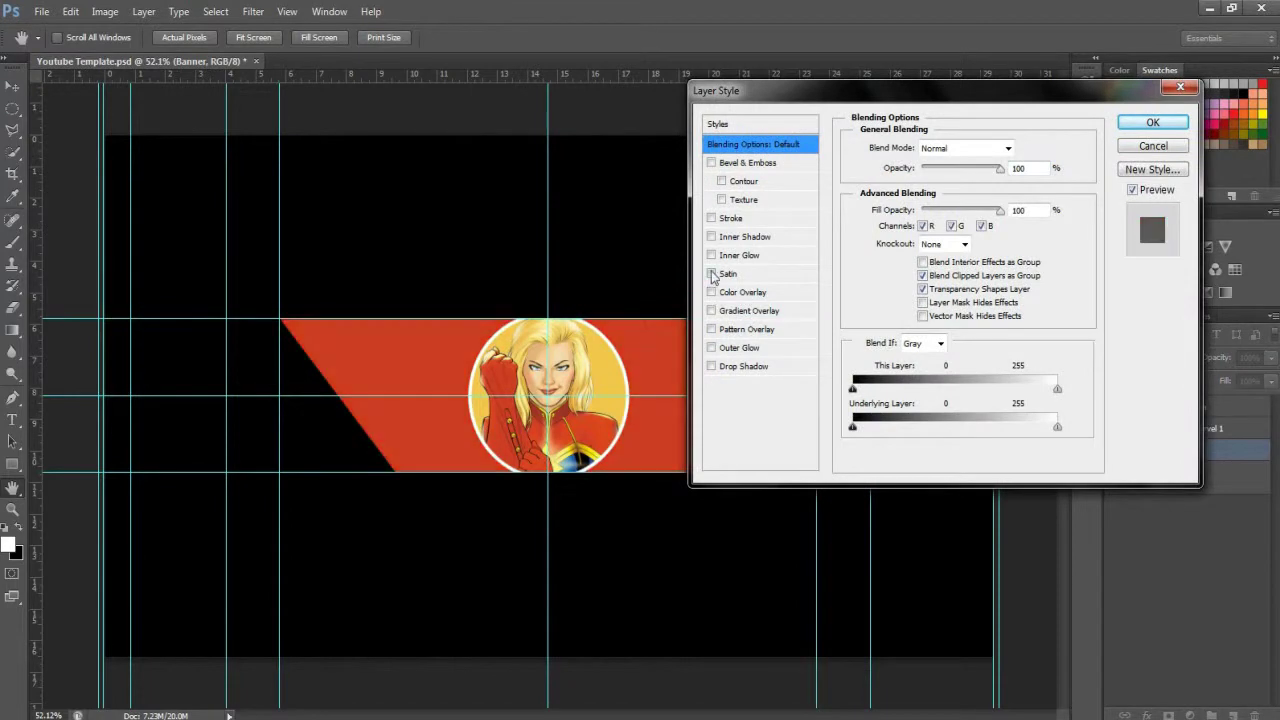
click(733, 219)
click(890, 262)
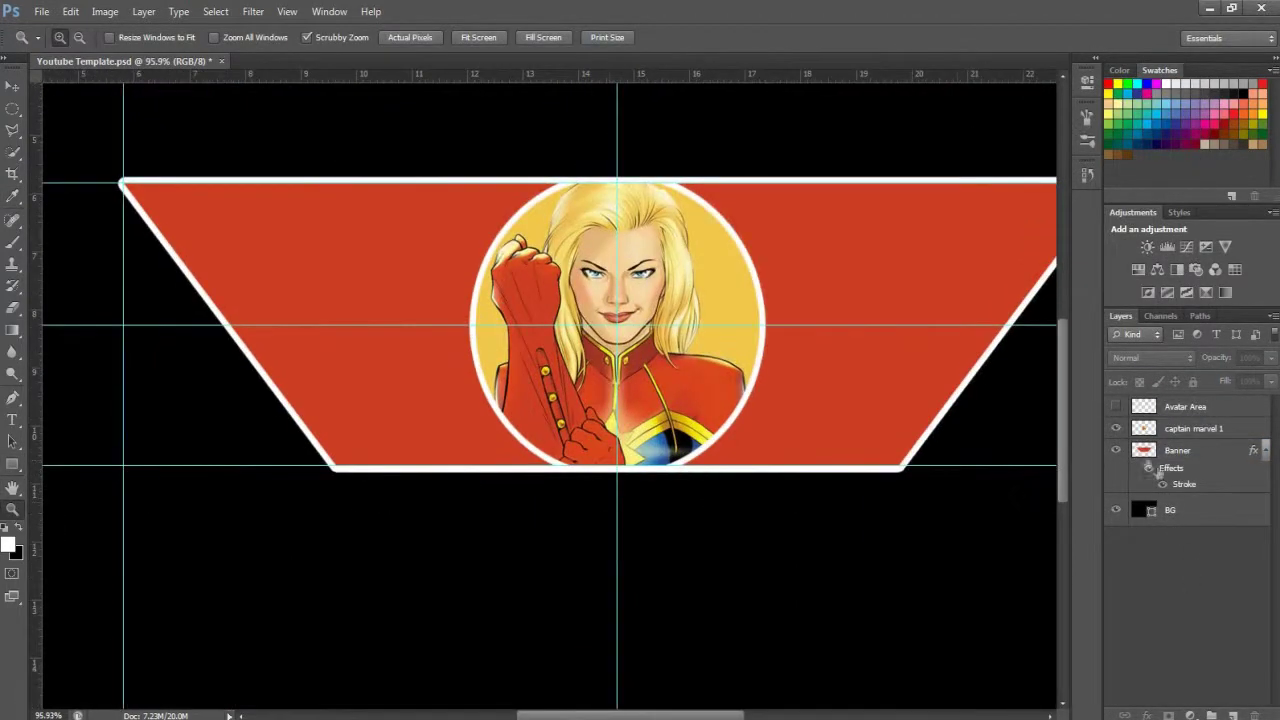
Rasterize the Banner's stroke and try to trim the part below the lower horizontal guide with a Polygonal Lasso selection.
right_click(1178, 450)
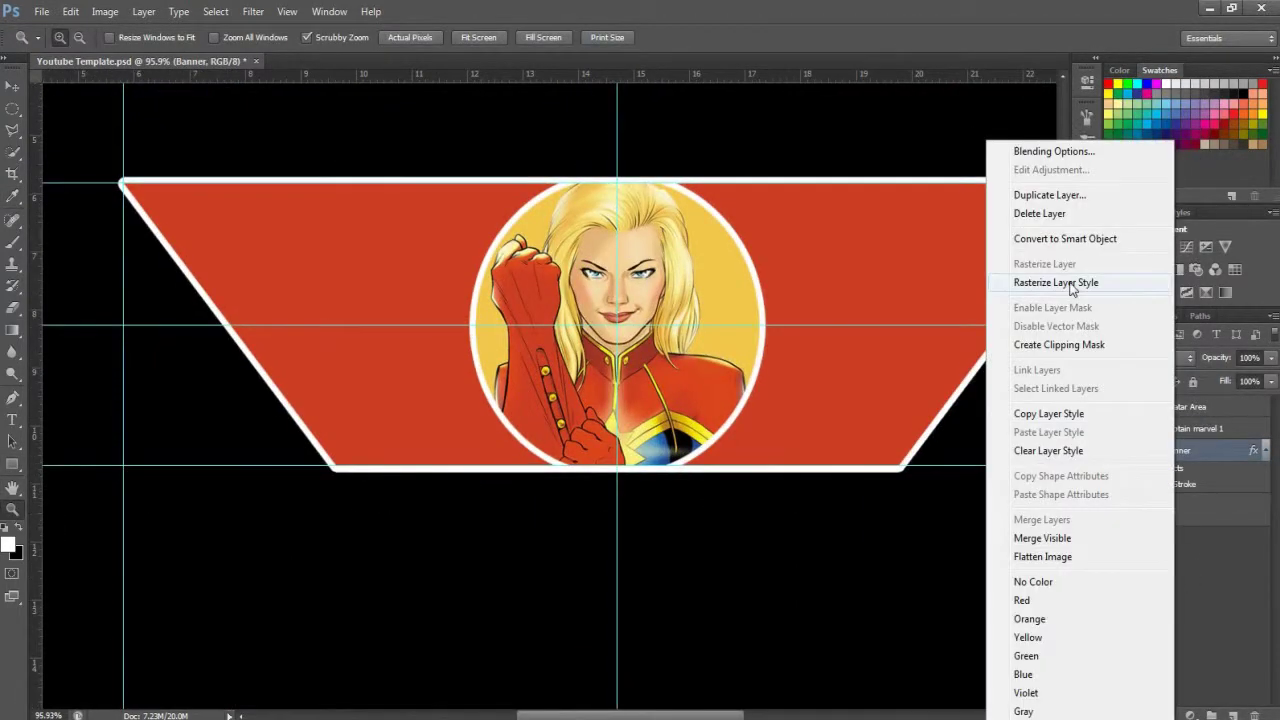
click(1060, 291)
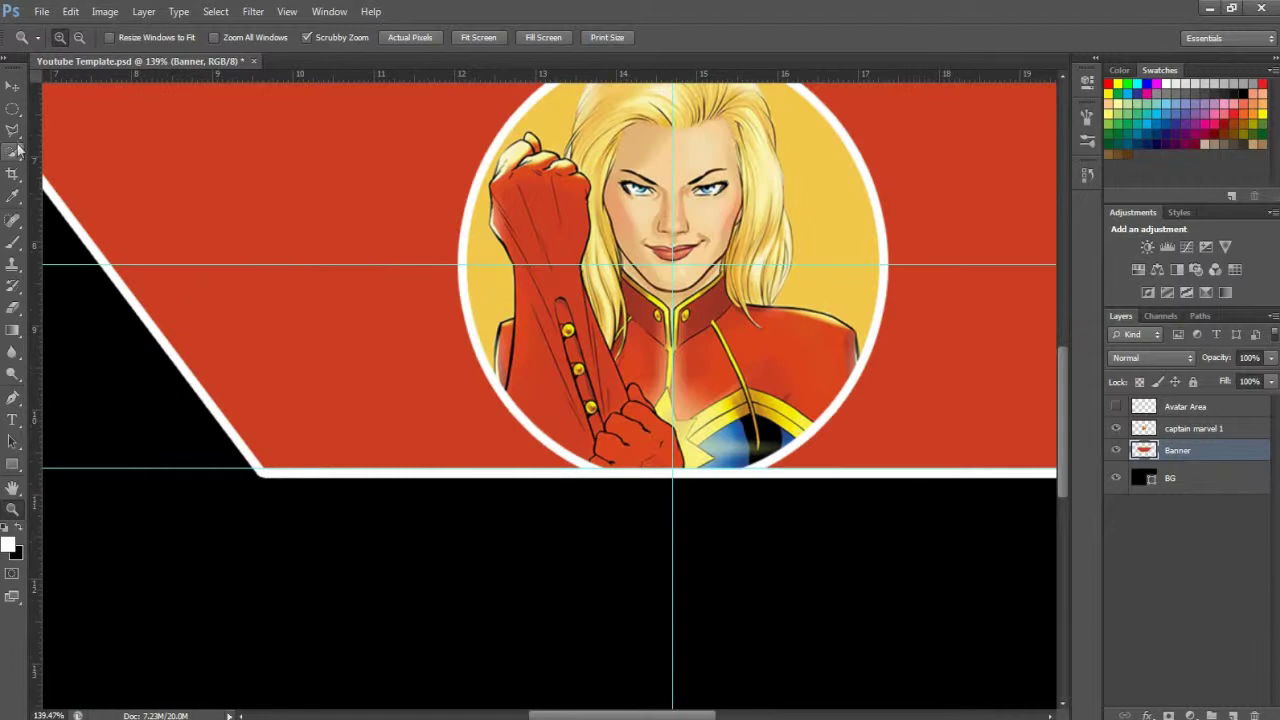
click(12, 129)
click(90, 143)
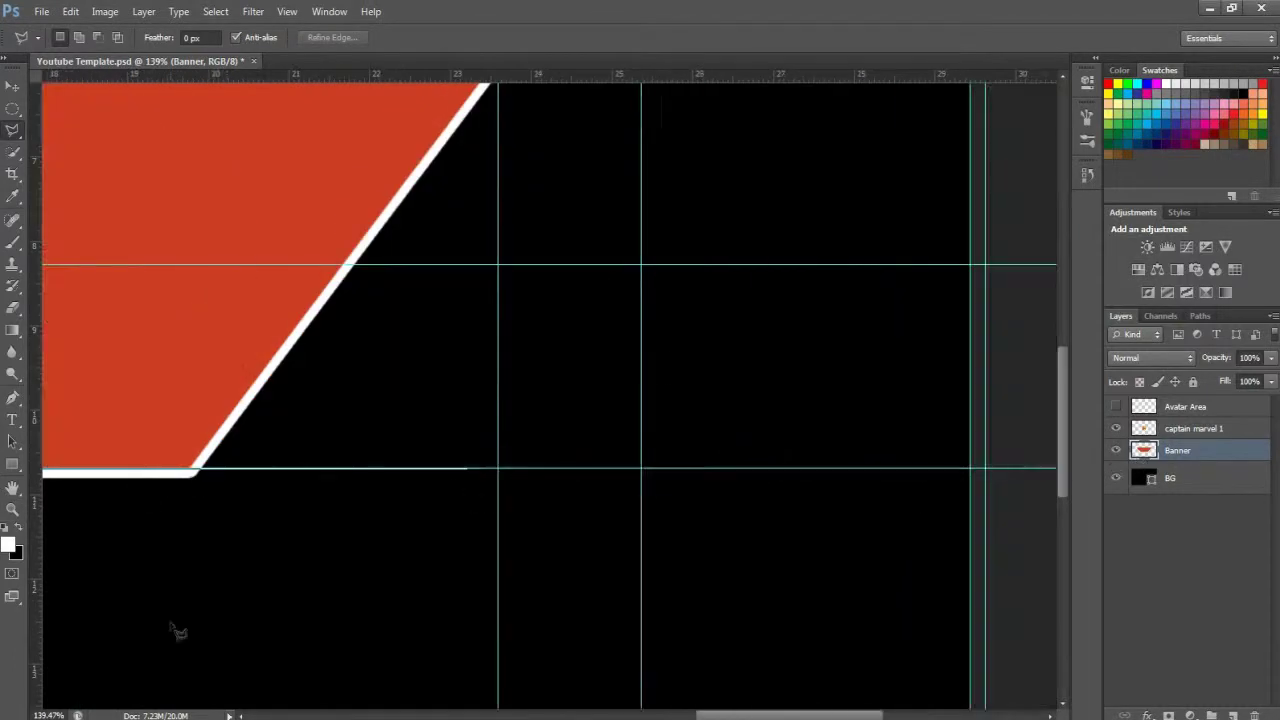
click(262, 470)
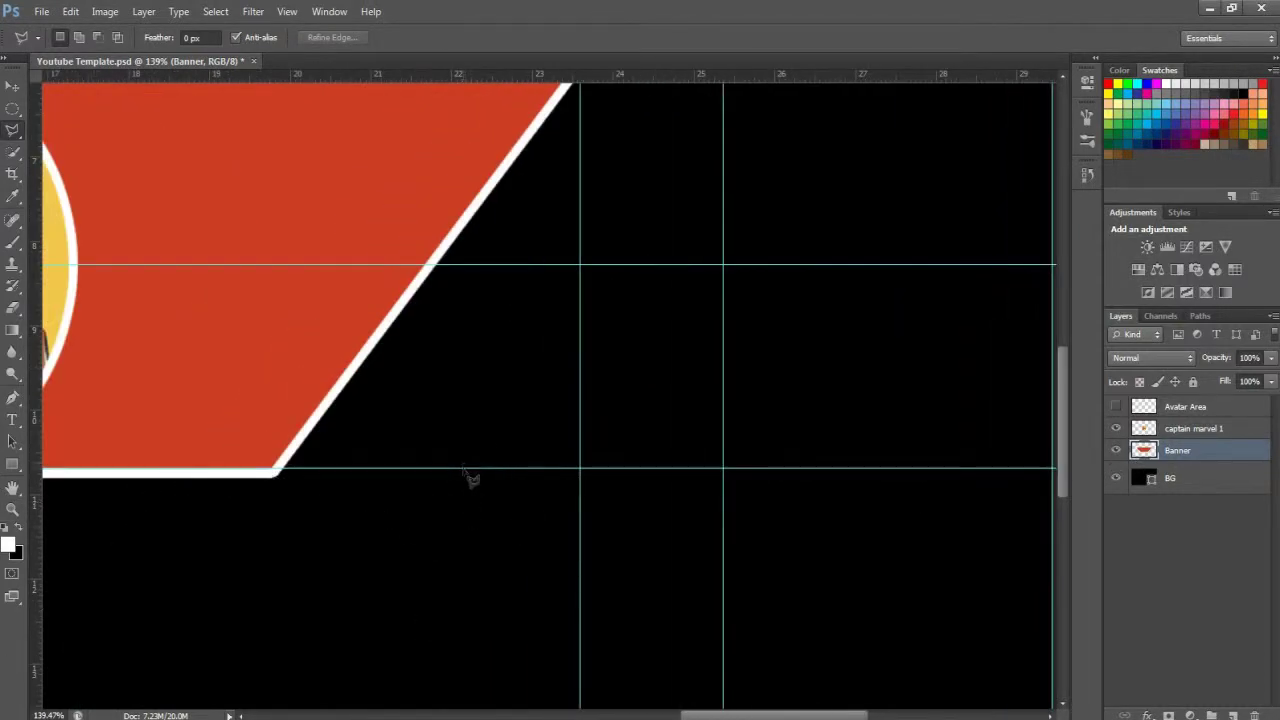
scroll(471, 480, left, 10)
scroll(285, 703, right, 10)
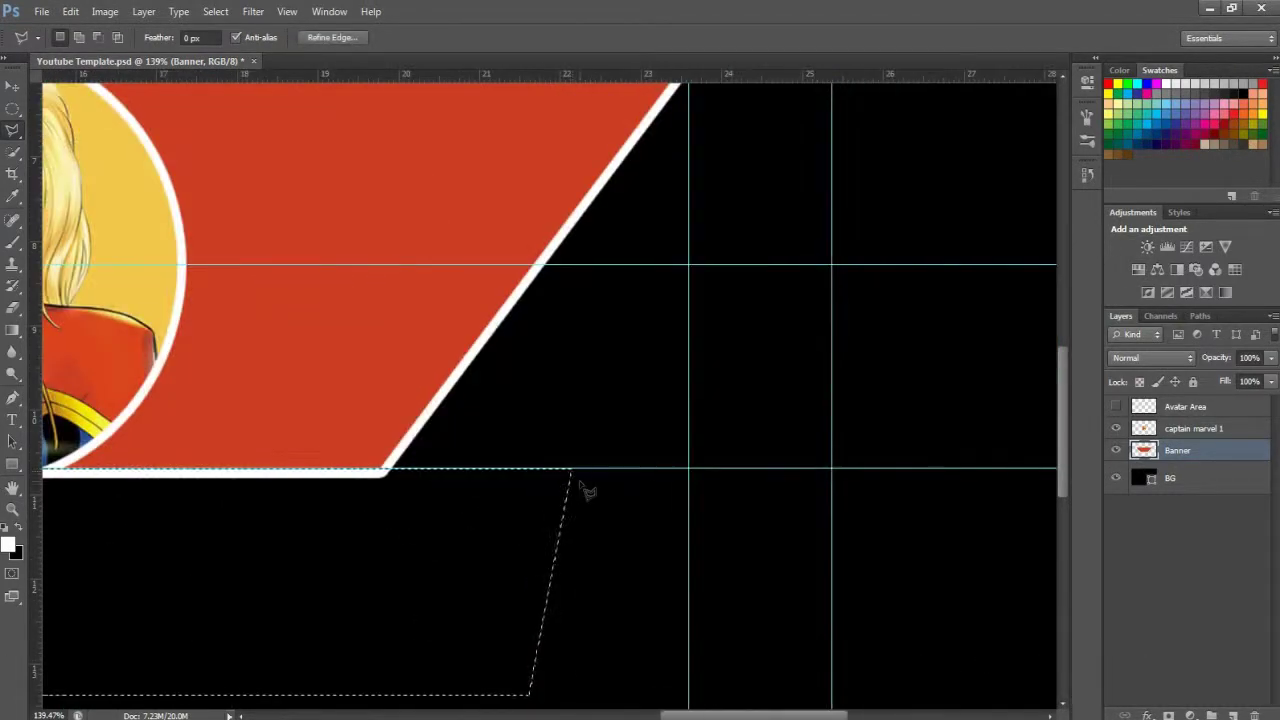
Try to trim the Banner's stroke above the upper horizontal guide with a Polygonal Lasso selection, and deselect.
key(ctrl+space)
drag(211, 475, 220, 442)
right_click(12, 130)
key(Escape)
scroll(208, 455, right, 5)
scroll(586, 214, left, 5)
scroll(375, 322, right, 5)
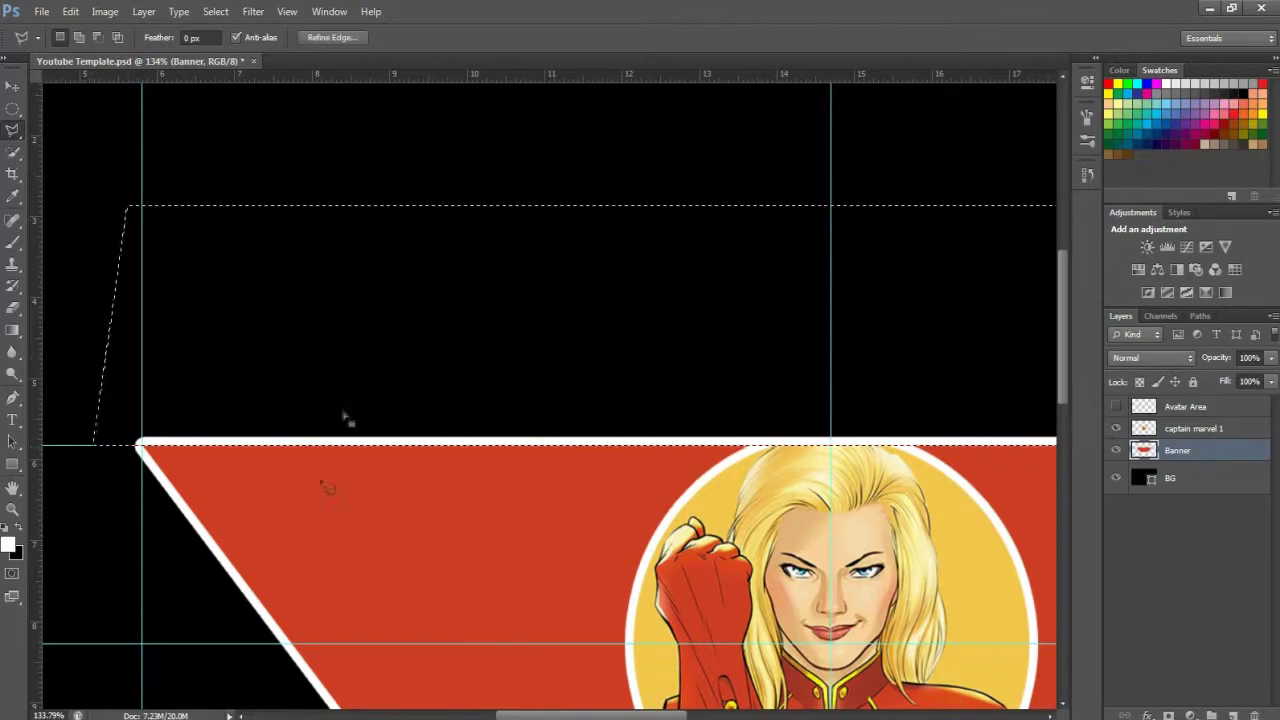
key(ctrl+d)
Place the CaptainMarvel 2 image at the centre of the canvas.
scroll(531, 423, down, 3)
key(z)
key(ctrl+0)
mouse_move(634, 399)
mouse_down()
mouse_move(690, 425)
mouse_move(600, 425)
mouse_move(630, 420)
mouse_up()
click(42, 11)
click(58, 285)
double_click(211, 110)
key(Return)
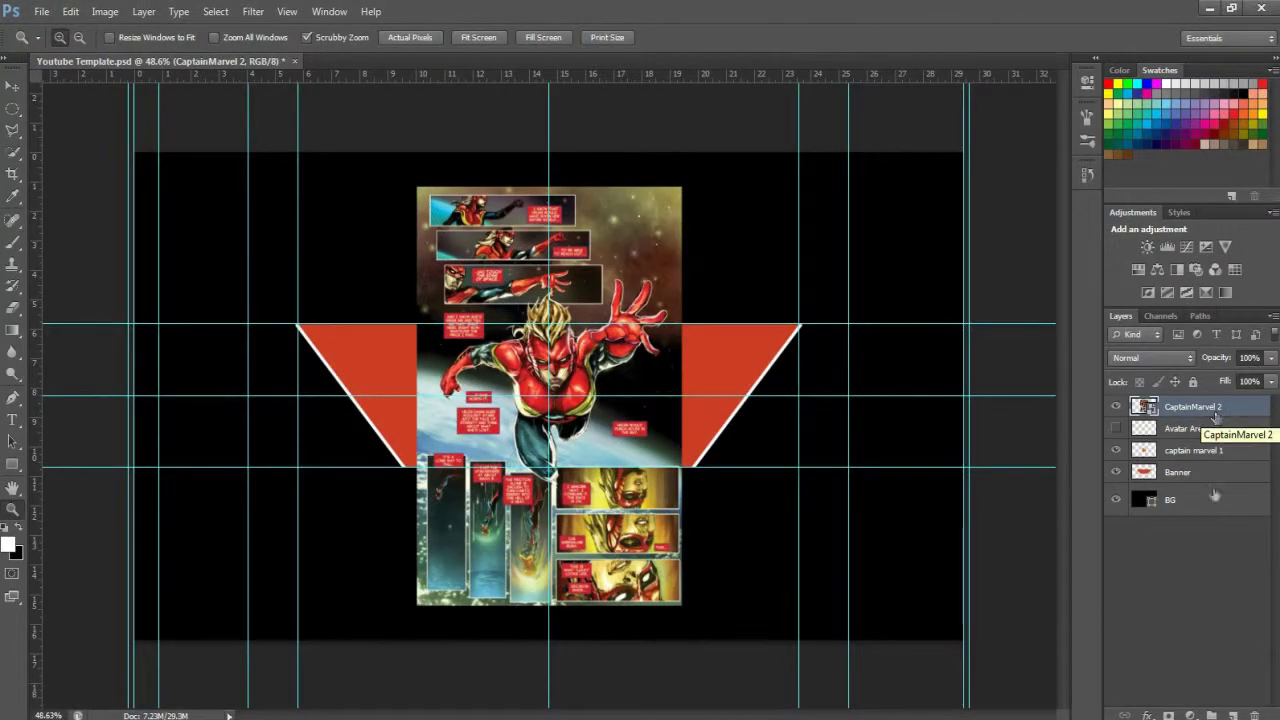
Revert the document to the state before the Banner's stroke was rasterized.
click(1087, 176)
click(975, 206)
click(1088, 174)
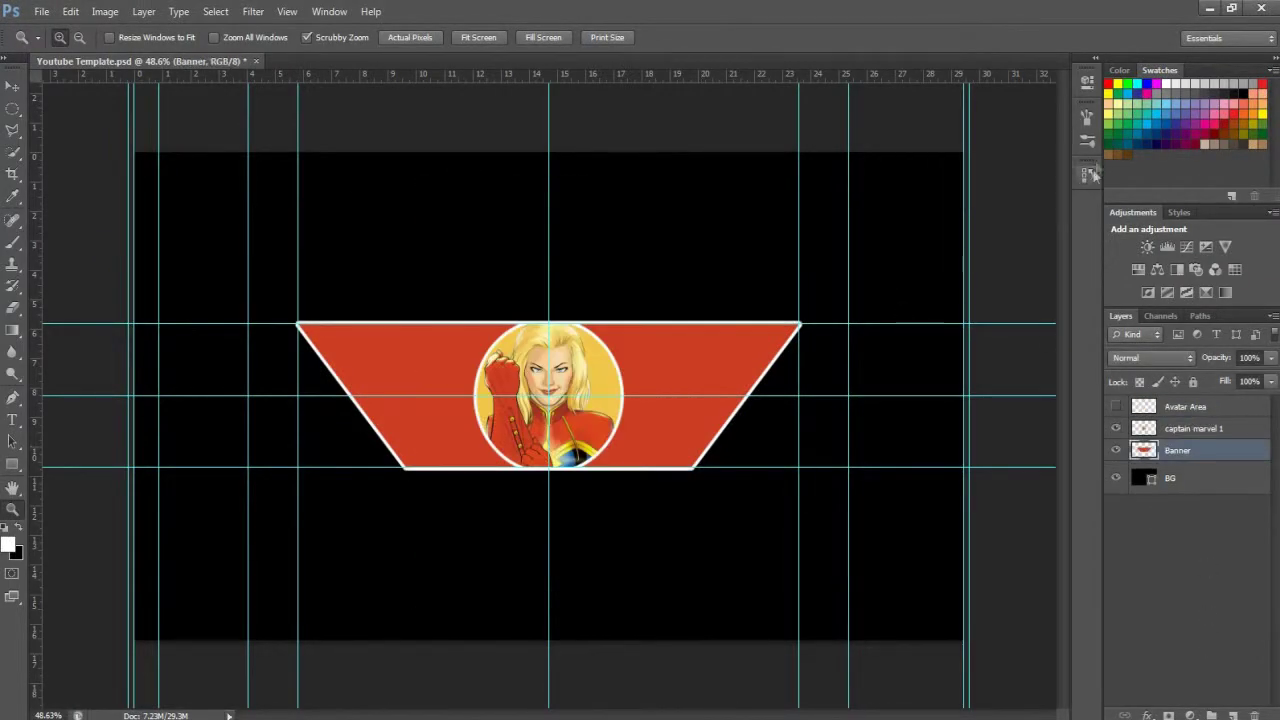
click(1087, 176)
click(975, 178)
scroll(579, 419, up, 5)
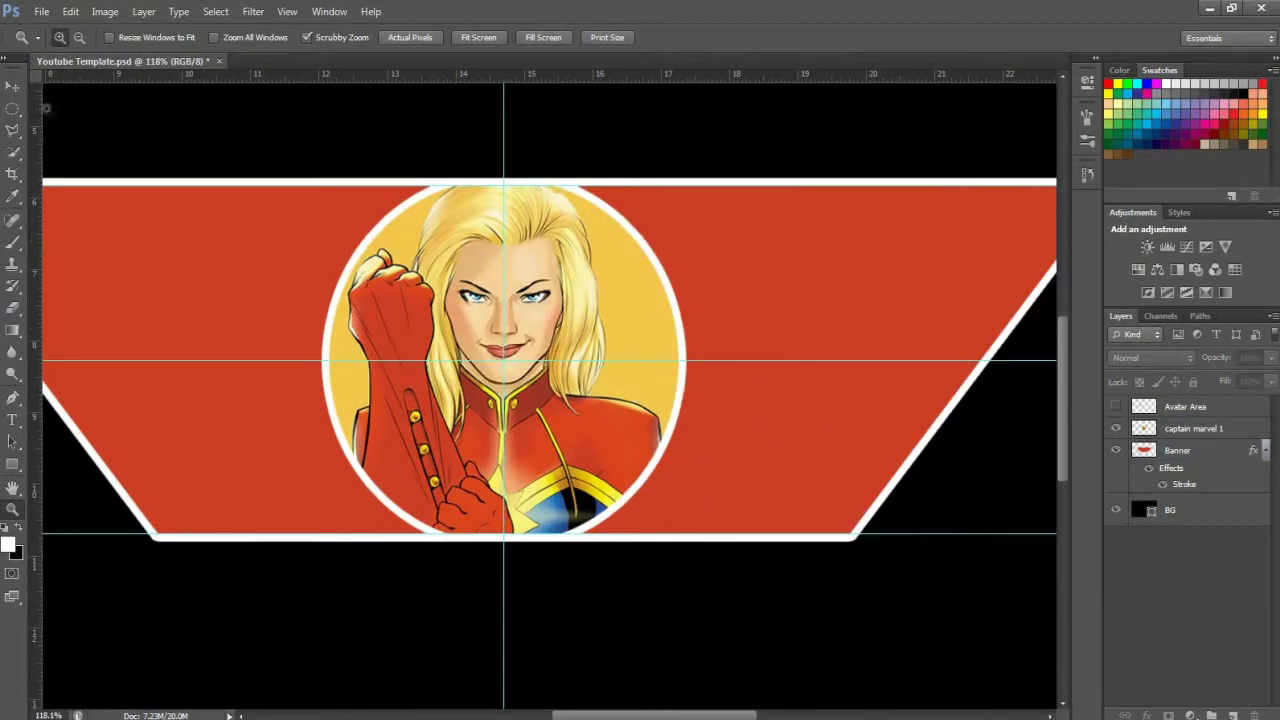
right_click(13, 130)
click(90, 146)
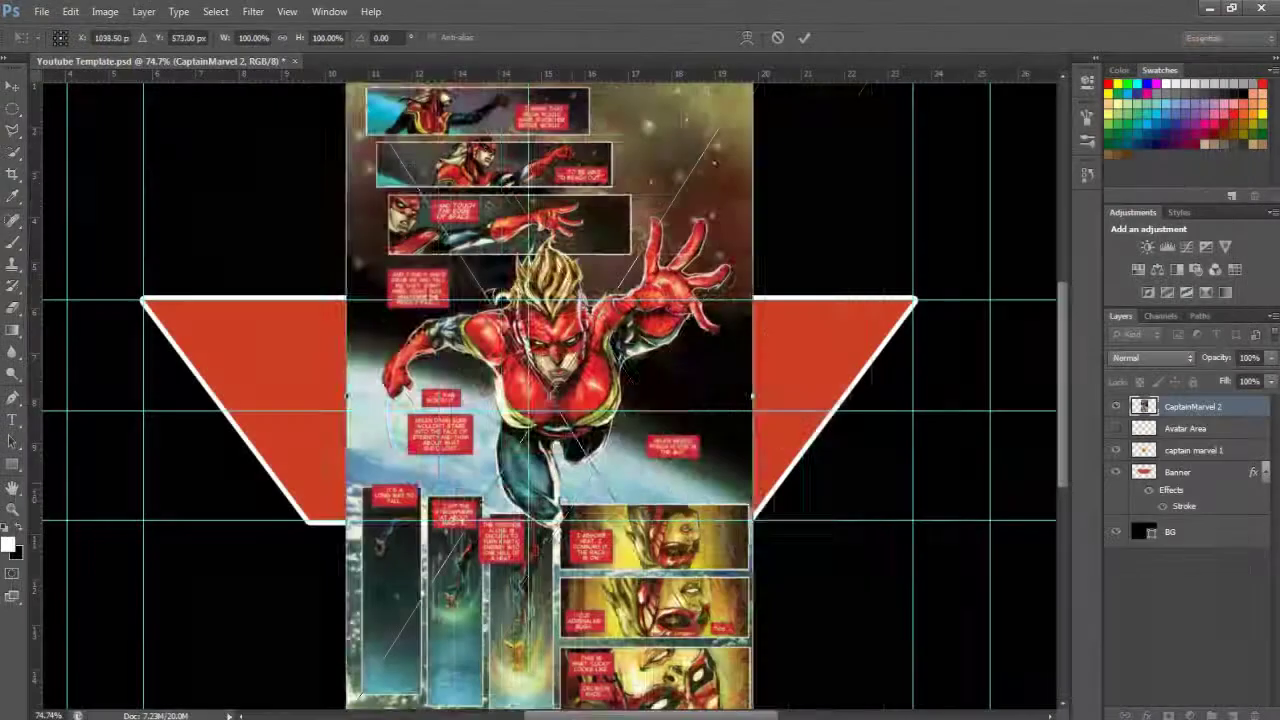
Position the CaptainMarvel 2 image over the banner's right half and clip it to the Banner layer.
drag(550, 400, 733, 400)
click(804, 37)
drag(1190, 407, 1190, 460)
right_click(1195, 450)
click(1096, 388)
click(13, 86)
drag(890, 380, 882, 410)
Place the CaptainMarvel 3 image over the banner's left half and move its layer into the Banner's clipping group.
click(41, 11)
click(60, 286)
drag(549, 400, 310, 400)
key(Return)
drag(1190, 407, 1213, 472)
drag(470, 420, 358, 430)
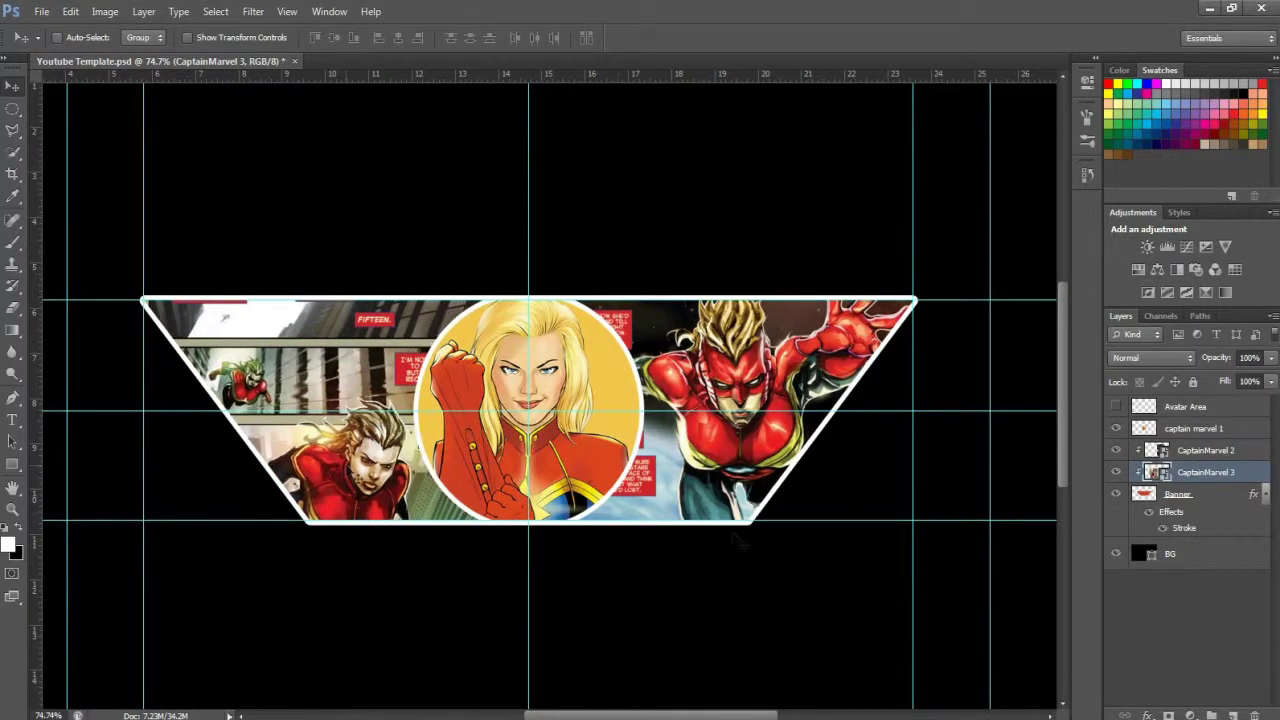
Set the opacity of the CaptainMarvel 2 and CaptainMarvel 3 layers to 50%.
scroll(319, 503, up, 3)
key(z)
click(1200, 450)
shift+click(1188, 472)
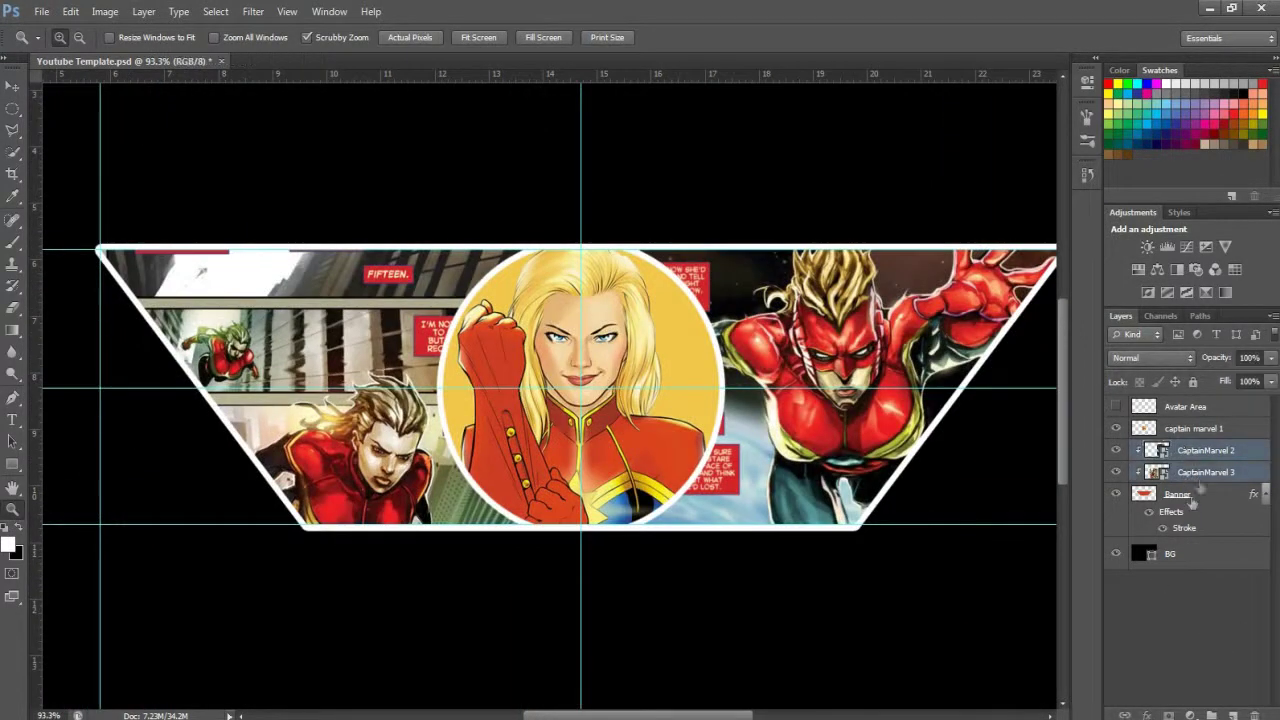
drag(1245, 381, 1228, 380)
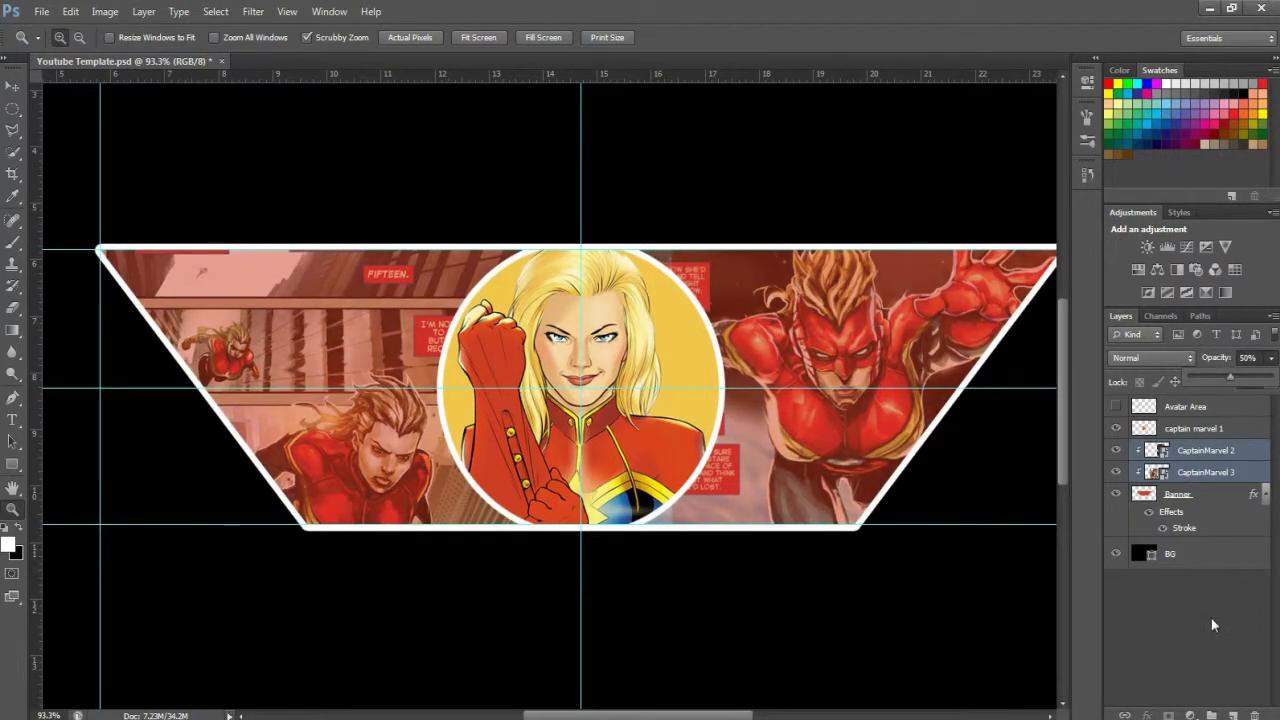
Try to rasterize the Banner's layer style with both clipped CaptainMarvel layers selected.
shift+click(1212, 494)
right_click(1212, 494)
click(1082, 288)
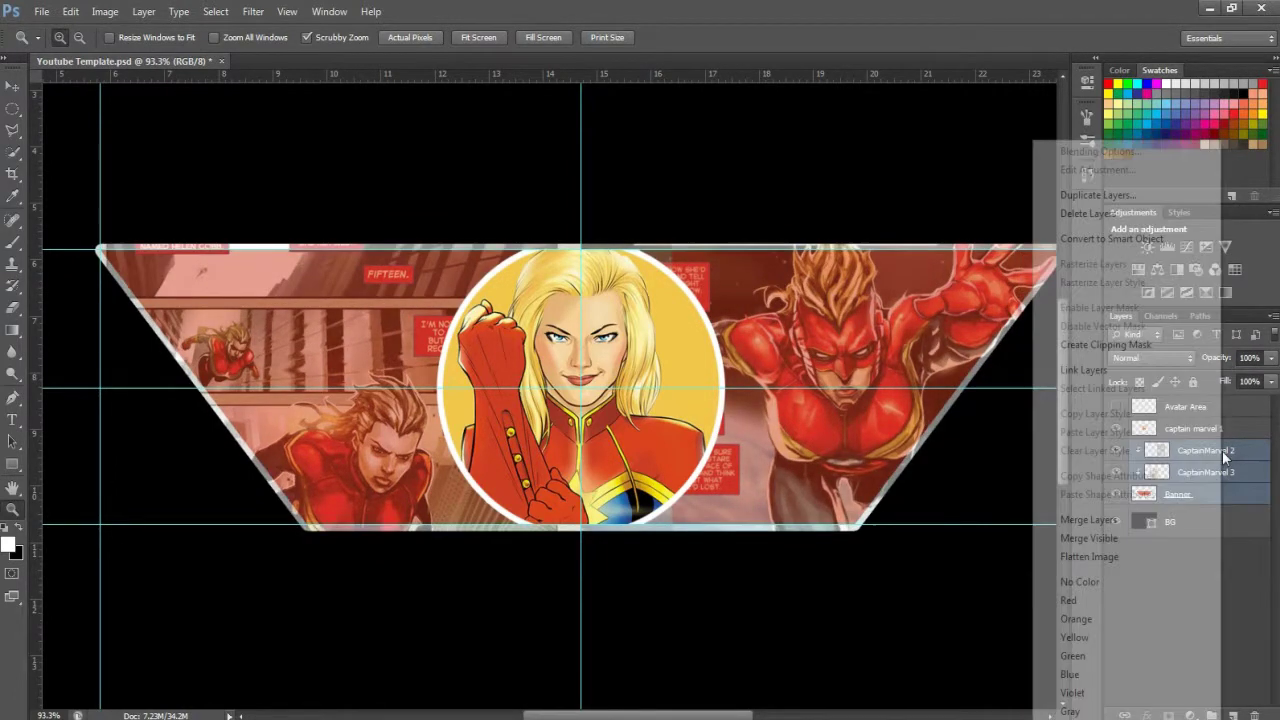
Merge the CaptainMarvel 2 and CaptainMarvel 3 layers and clip the merged layer to the Banner.
click(1213, 474)
shift+click(1213, 450)
right_click(1213, 450)
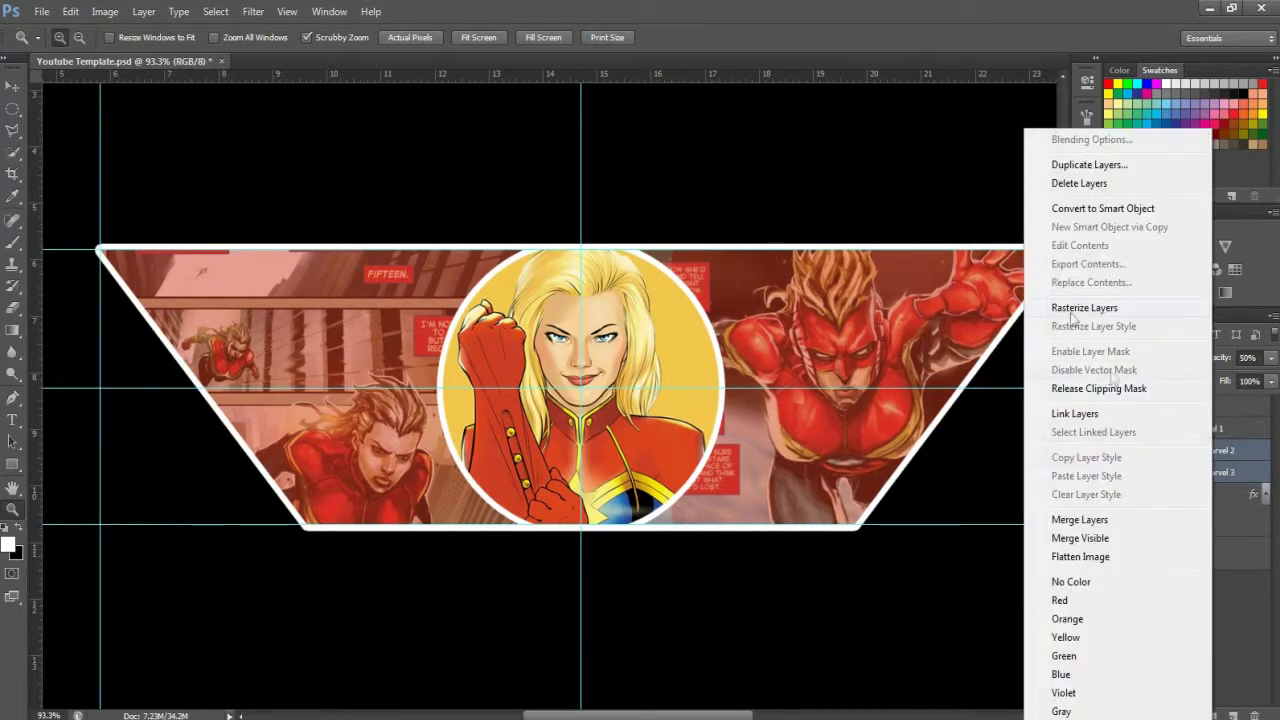
click(1110, 388)
click(1107, 527)
right_click(1200, 460)
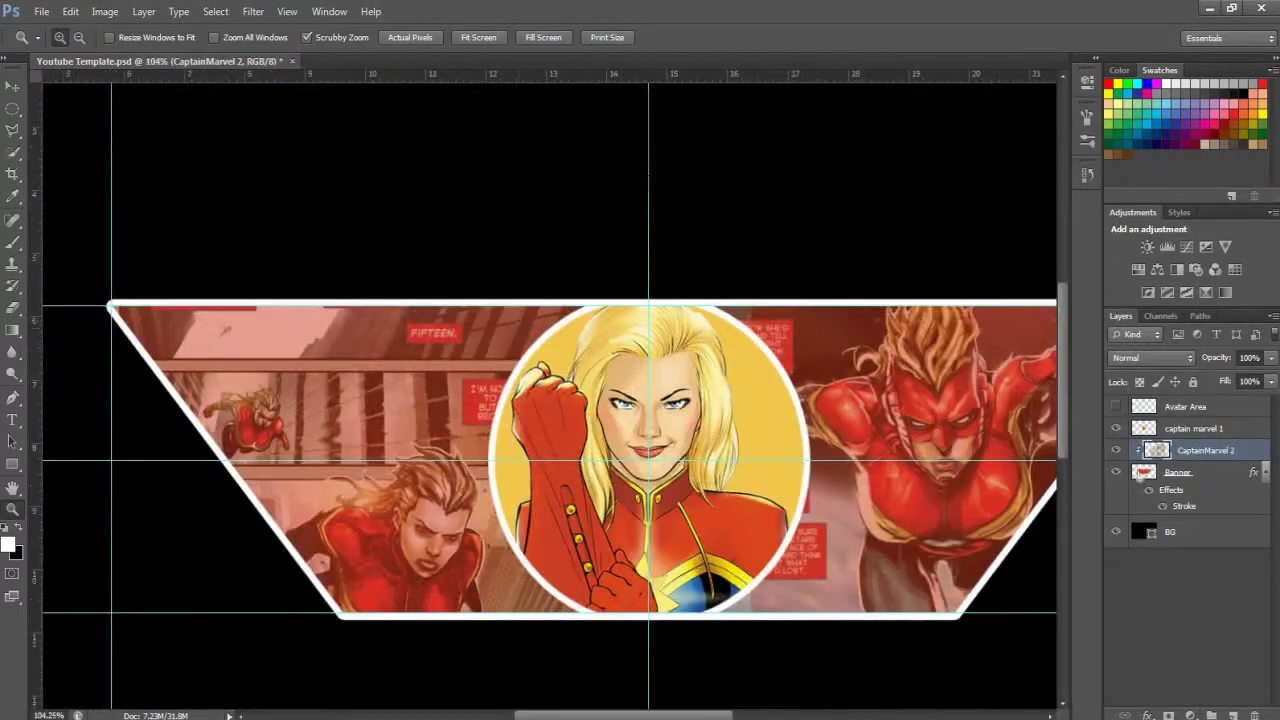
Try to merge the clipped CaptainMarvel 2 layer with the Banner layer and check its corner edges.
shift+click(1200, 472)
right_click(1194, 472)
click(126, 429)
scroll(129, 294, up, 5)
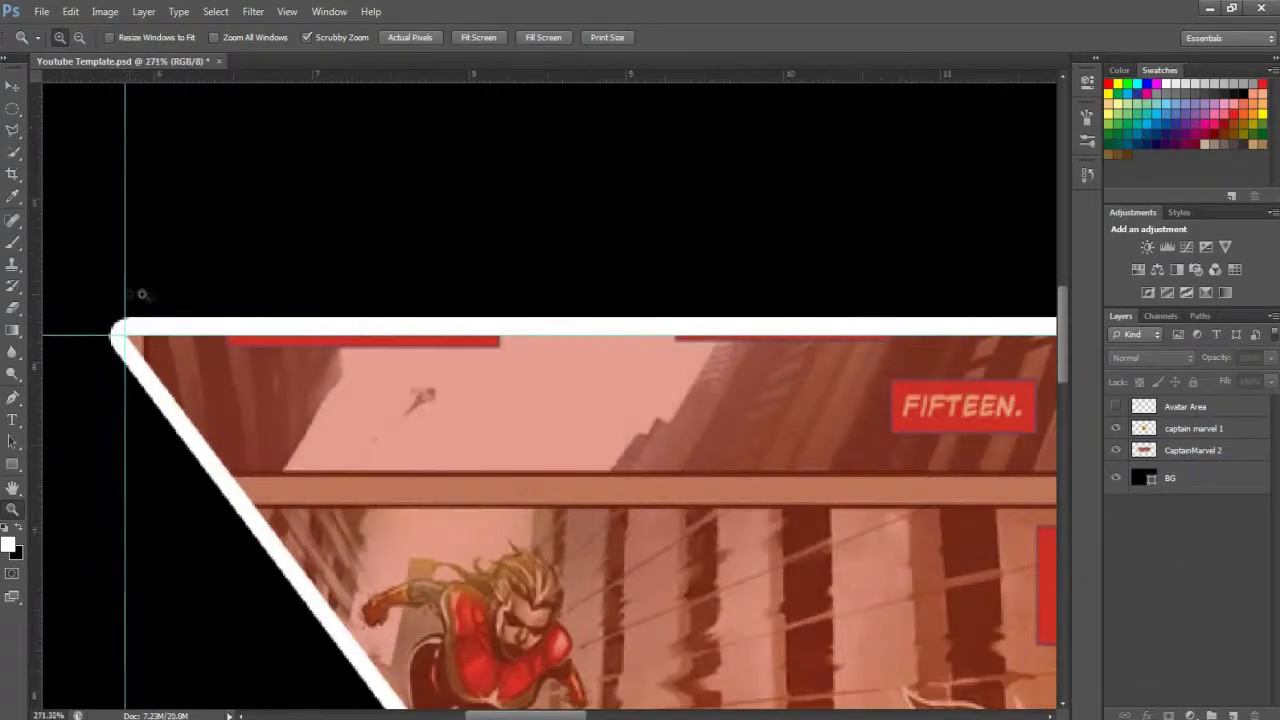
scroll(129, 294, down, 5)
key(ctrl+minus)
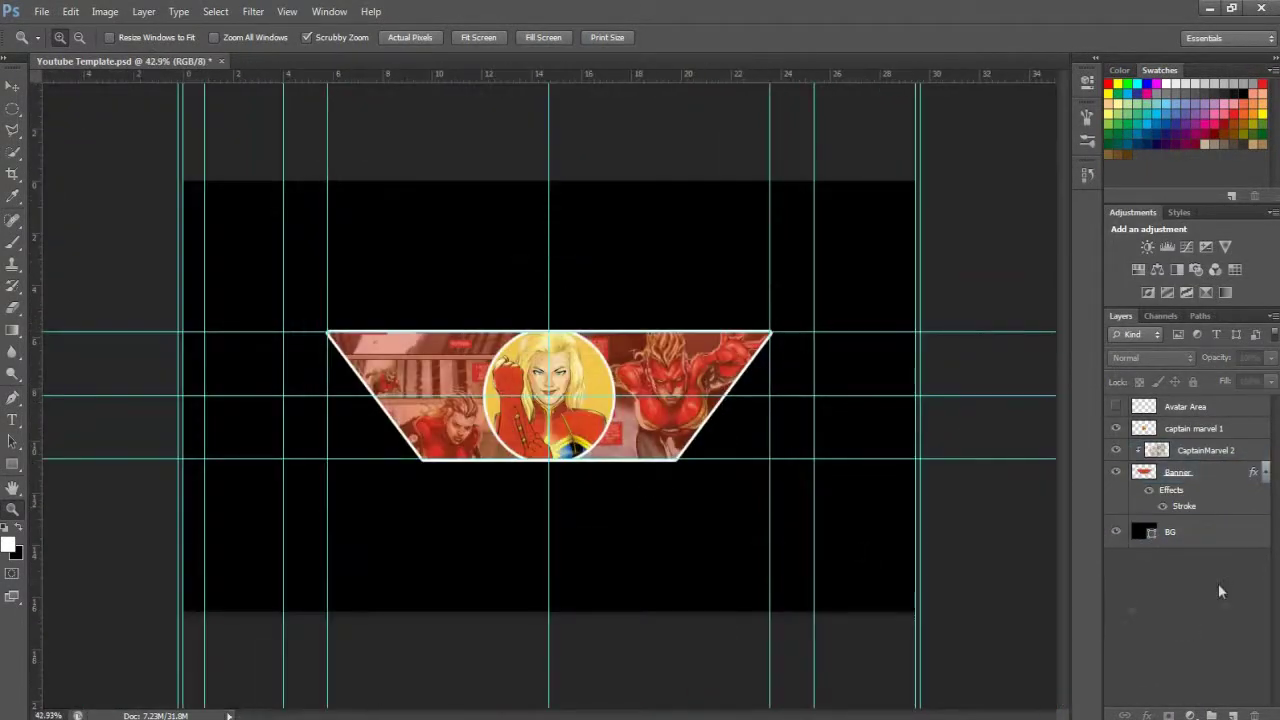
Place the captain marvel 1 picture right of centre as a backdrop and move its layer directly above BG.
click(42, 11)
click(46, 283)
double_click(160, 120)
drag(560, 350, 700, 297)
key(Return)
drag(1193, 406, 1190, 540)
click(617, 243)
click(643, 284)
click(1190, 526)
drag(685, 200, 728, 198)
Give the BG layer a color overlay in the yellow sampled from the backdrop picture and rasterize the layer style.
right_click(1190, 553)
click(1040, 146)
click(750, 296)
click(1014, 143)
click(450, 250)
click(1024, 97)
click(1153, 121)
right_click(1190, 553)
click(1057, 284)
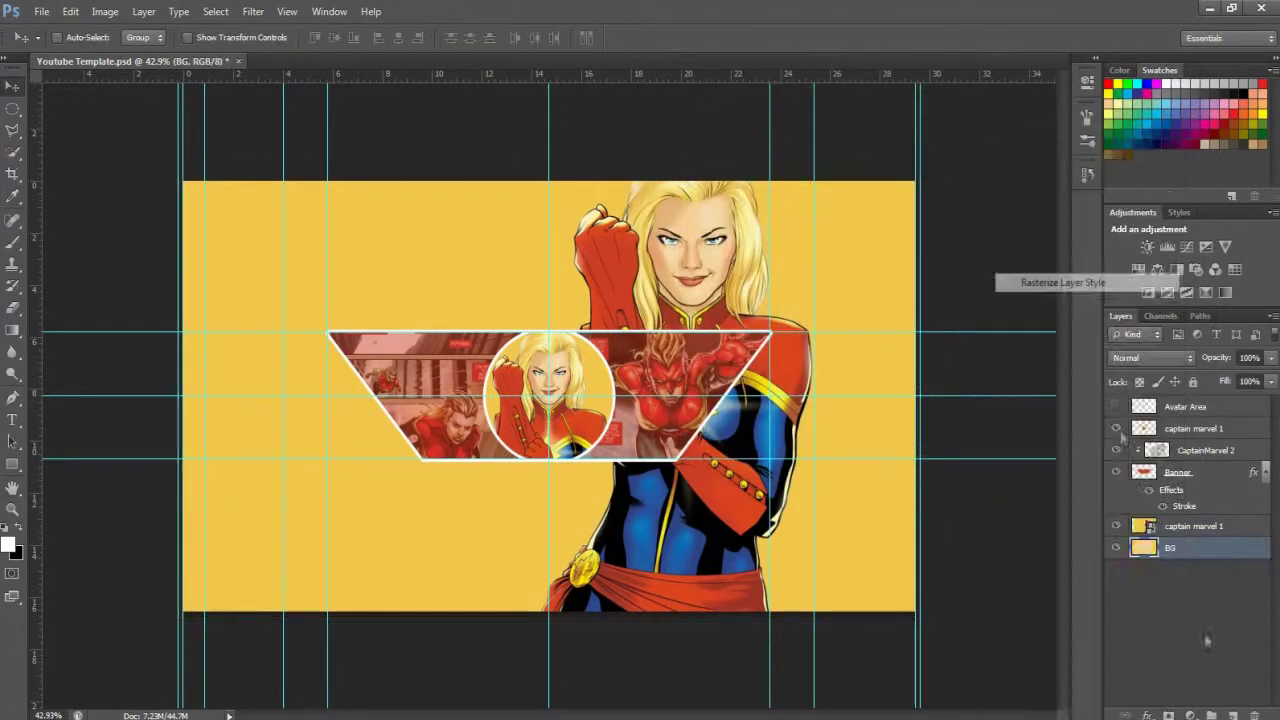
Apply a Gaussian Blur of about 12.7 pixels to the captain marvel 1 backdrop layer above BG.
click(1190, 526)
mouse_move(1257, 373)
mouse_down()
mouse_move(1225, 375)
mouse_move(1262, 376)
mouse_up()
click(253, 11)
click(1170, 527)
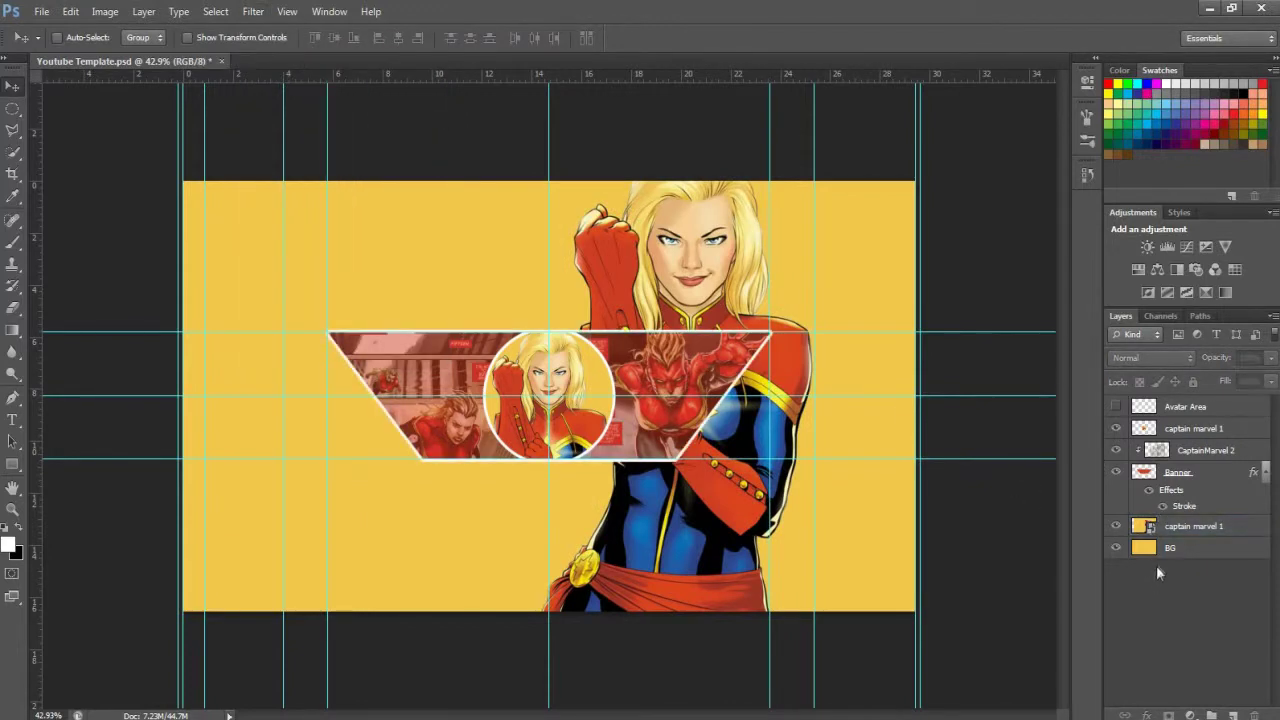
click(253, 11)
mouse_move(300, 181)
click(490, 300)
drag(735, 358, 787, 365)
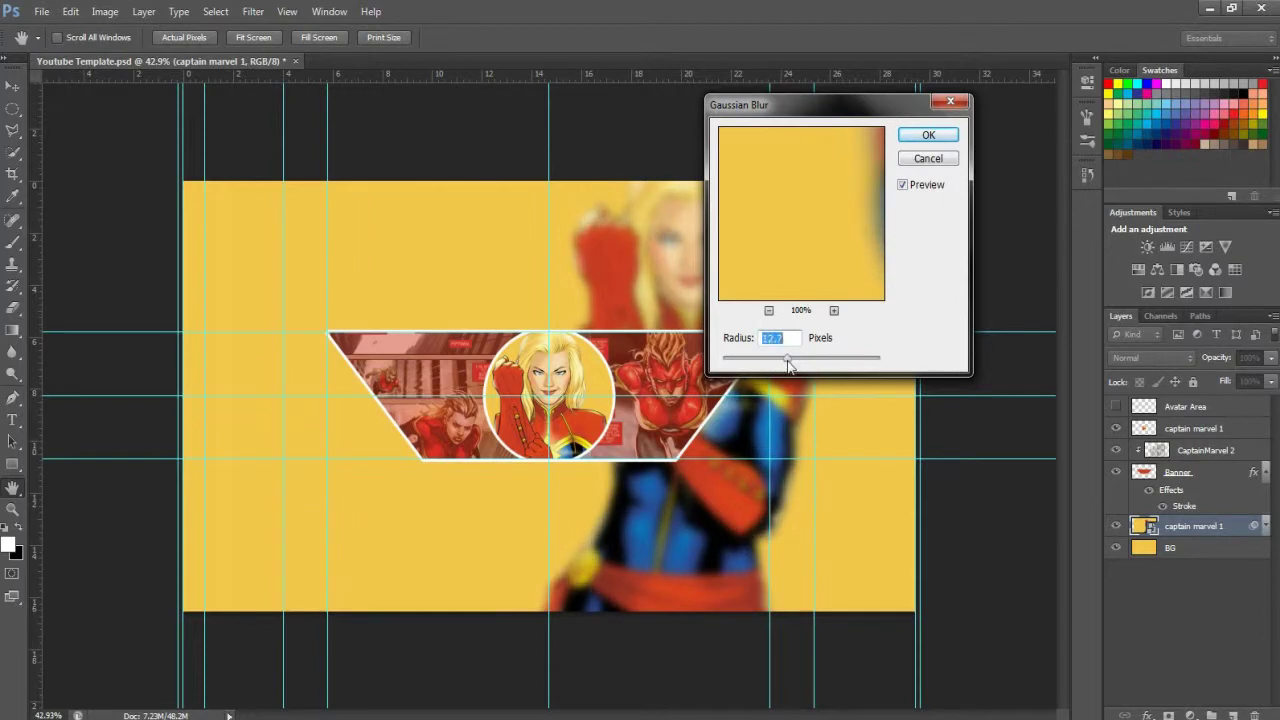
key(Return)
Merge the blurred backdrop picture with the BG layer and rename the merged layer BG.
right_click(1208, 593)
click(1075, 374)
double_click(1196, 526)
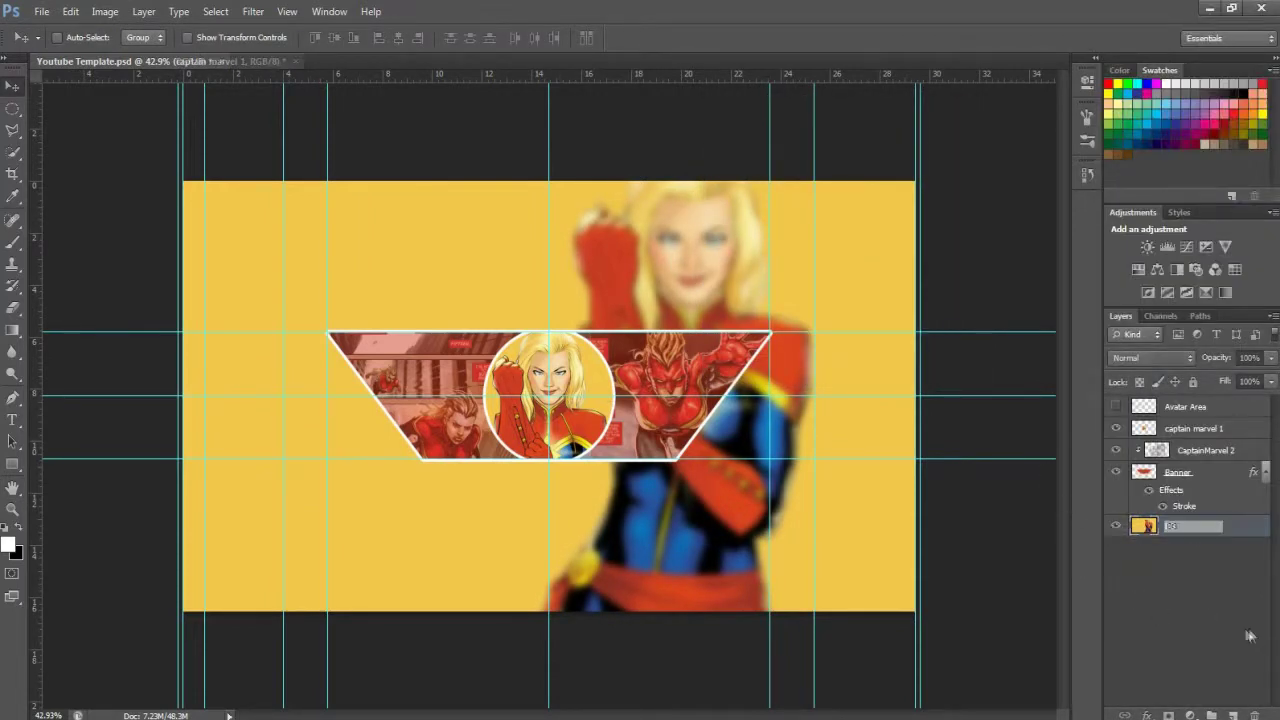
Give the clipped CaptainMarvel 2 layer a Pattern Overlay of thin horizontal lines at 30% opacity.
click(12, 512)
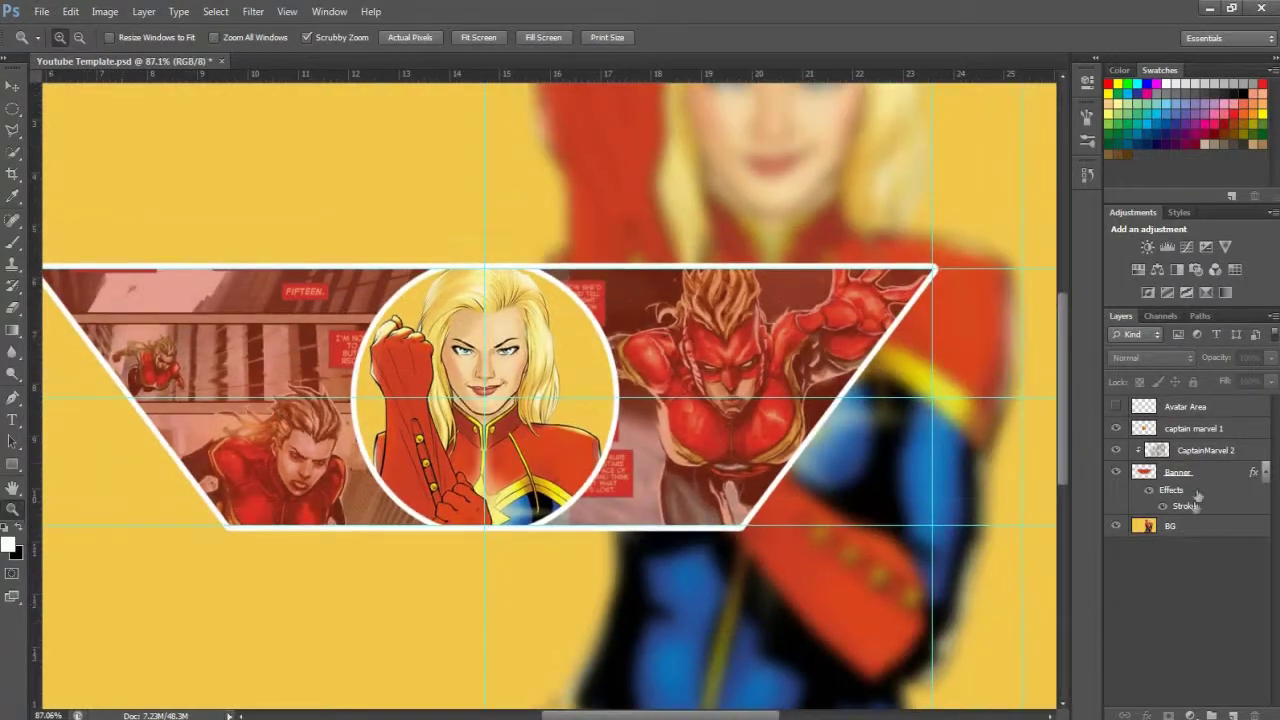
drag(256, 326, 215, 405)
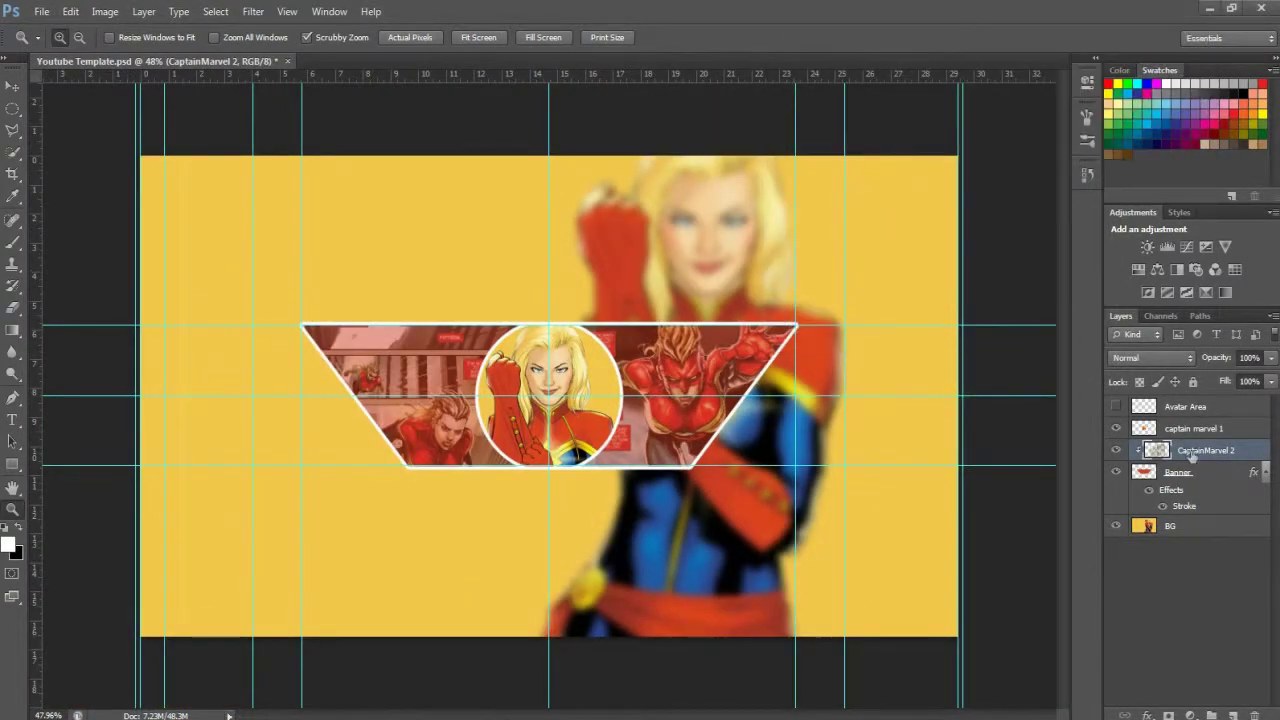
double_click(1192, 455)
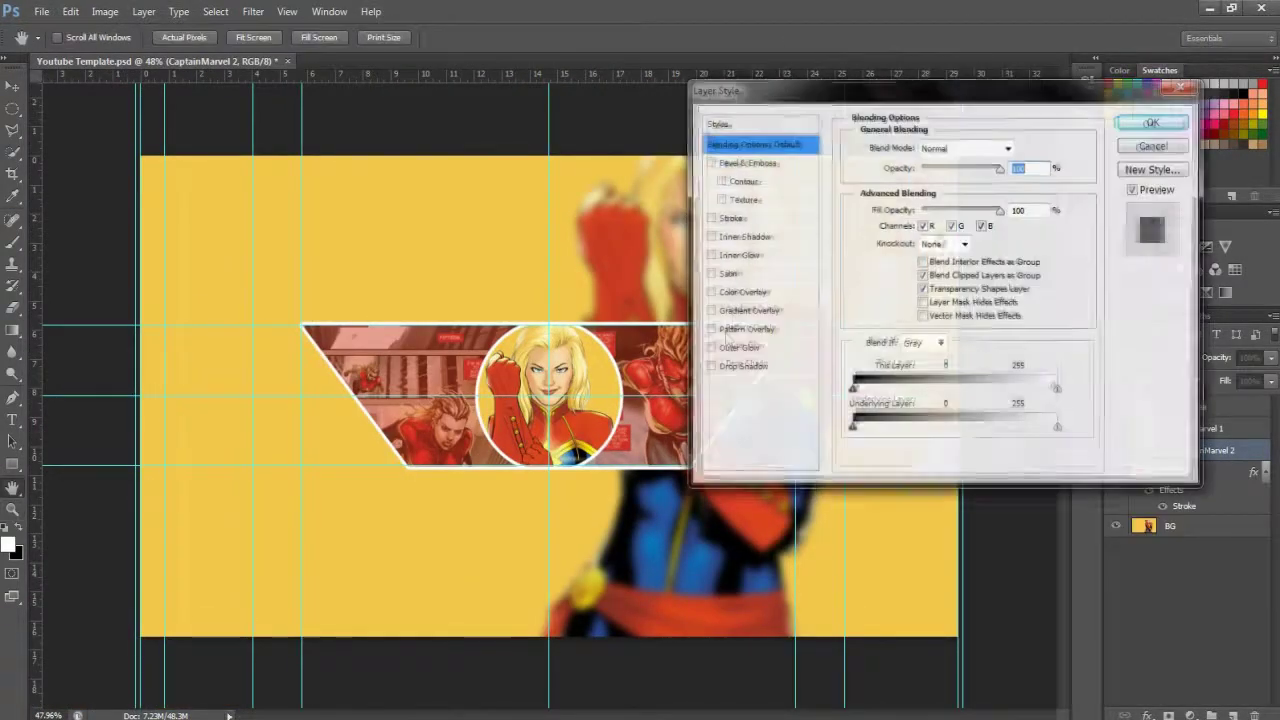
click(740, 329)
click(960, 206)
click(985, 257)
drag(988, 168, 935, 183)
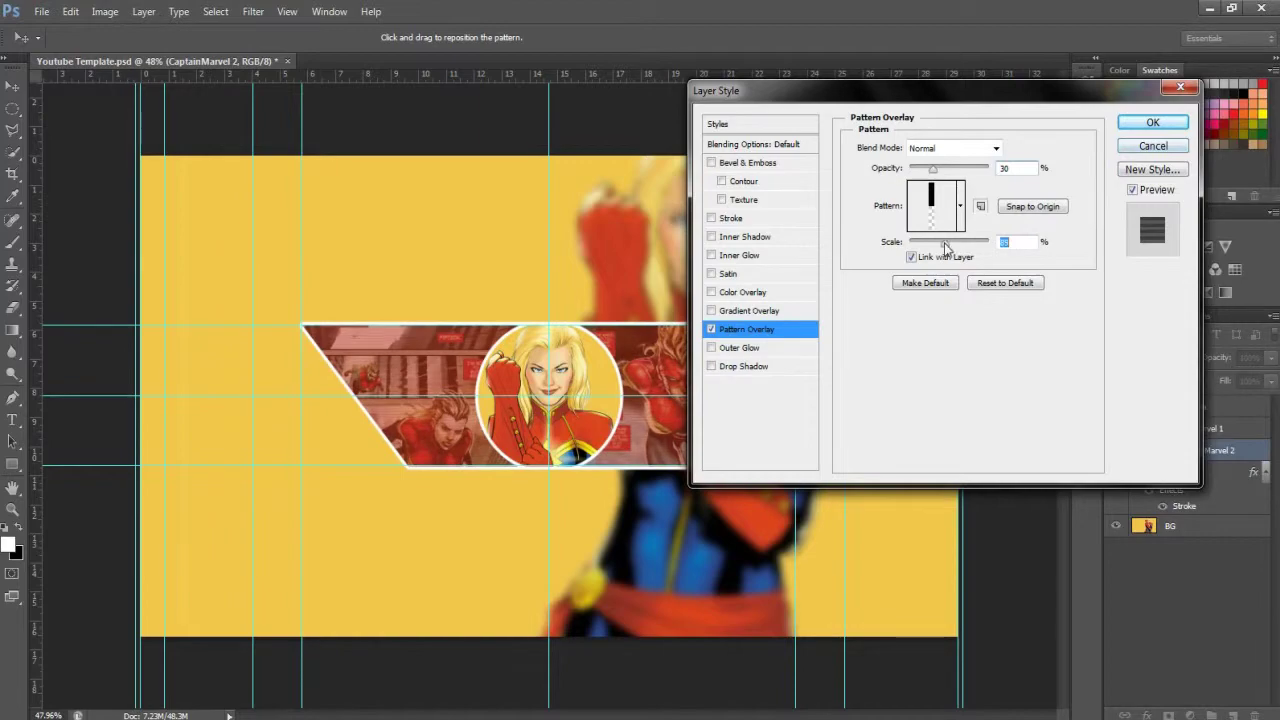
click(1152, 122)
Place the navi logo image as a small mark at the canvas's left edge, just above the lower banner guide.
key(z)
drag(800, 362, 420, 413)
click(41, 11)
click(77, 288)
double_click(383, 91)
drag(475, 455, 267, 440)
key(Return)
Add the white text NAVI GRAPHICS in Hero Light at 72 pt and scale it to roughly half size beside the logo.
key(t)
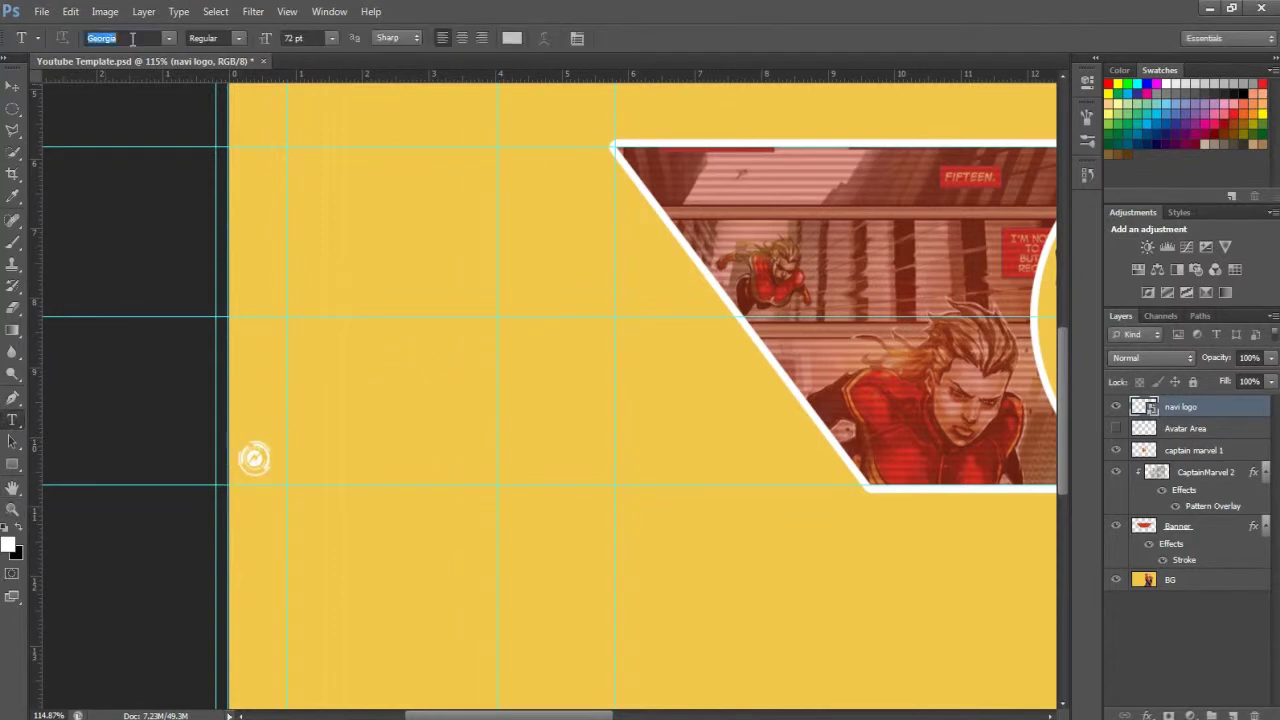
click(511, 37)
click(1066, 94)
click(308, 442)
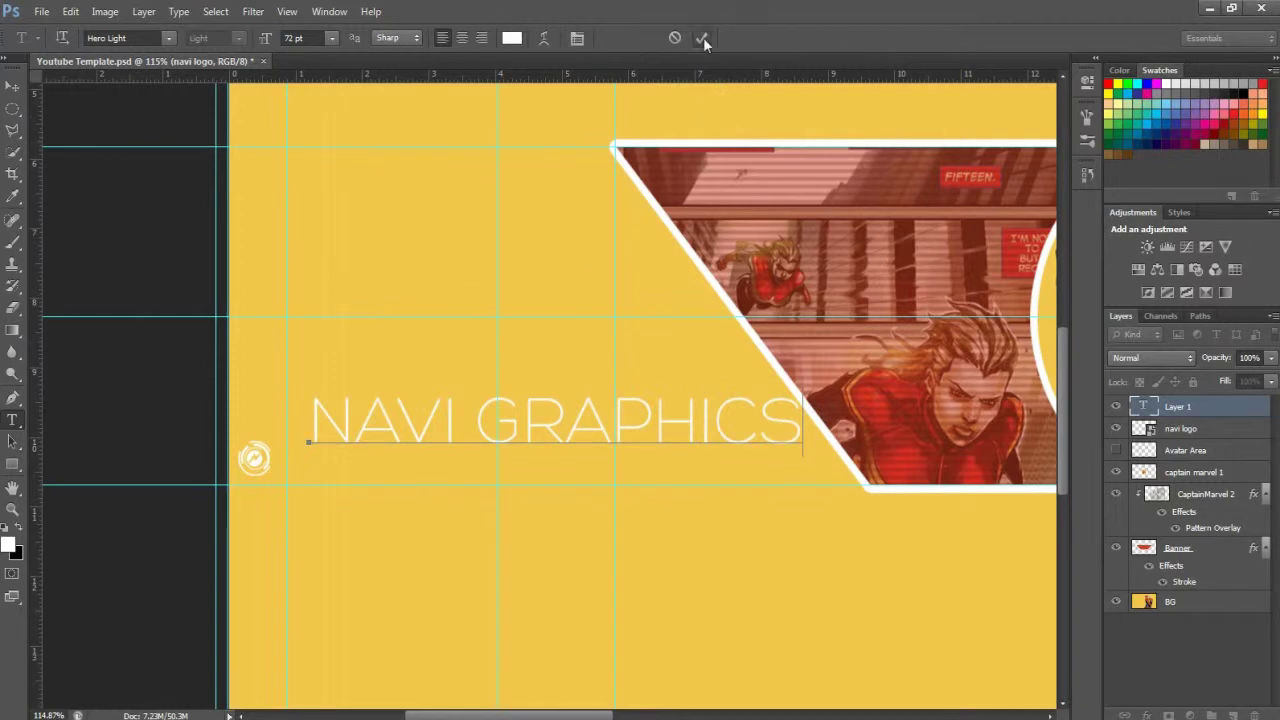
key(ctrl+t)
drag(800, 457, 484, 483)
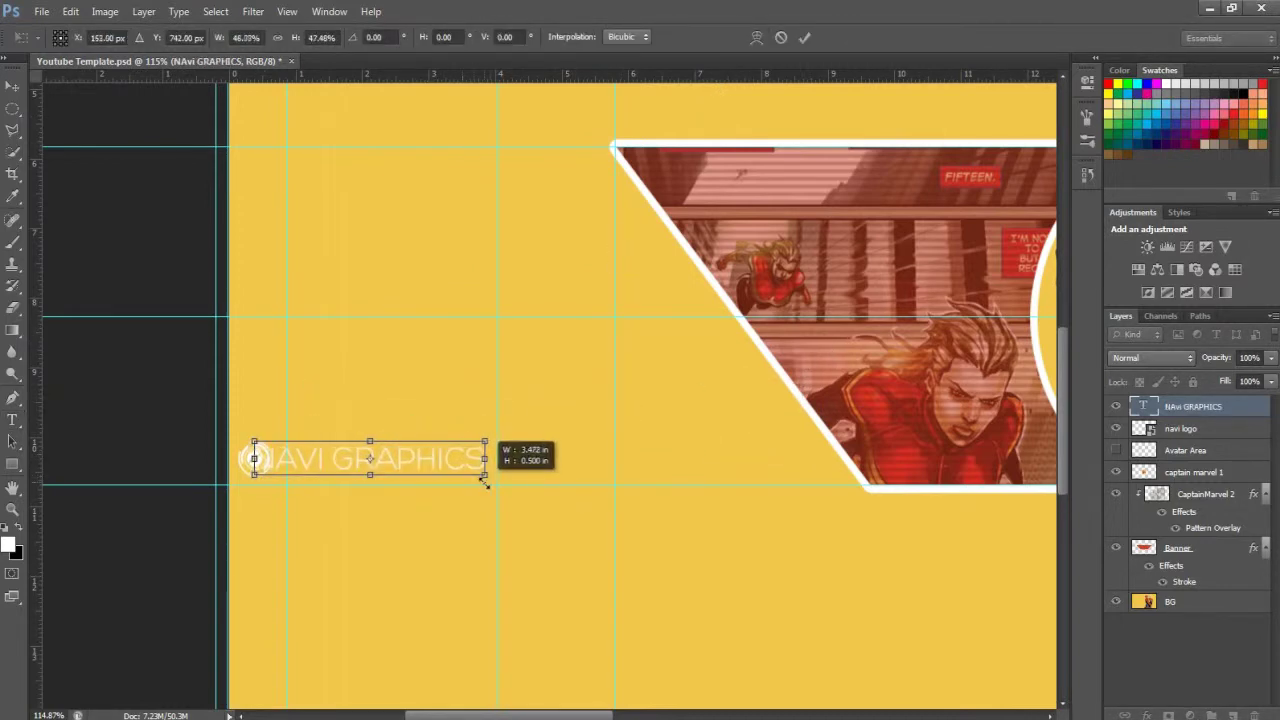
key(Return)
Merge the NAVI GRAPHICS text with the navi logo layer and rename the merged layer watermark.
ctrl+click(1185, 428)
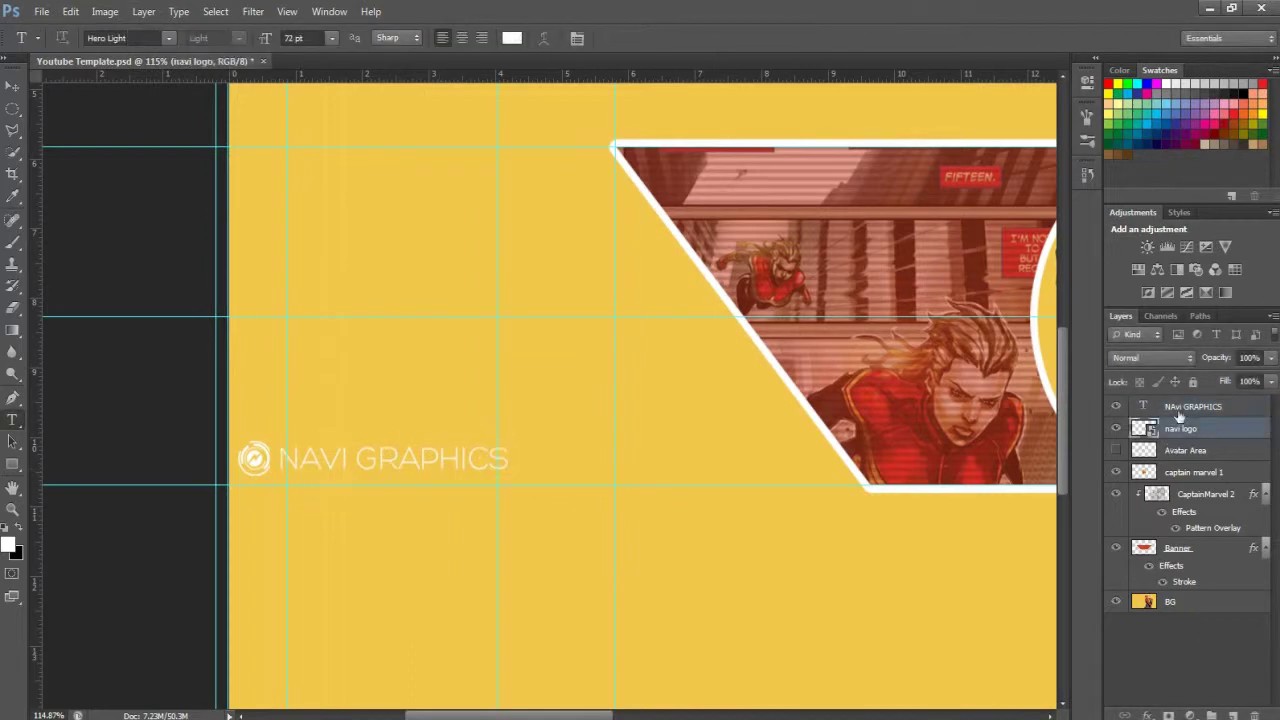
right_click(1182, 420)
right_click(1185, 437)
click(1066, 519)
double_click(1200, 406)
text(watermark)
key(Return)
Show the Avatar Area layer to check the watermark's placement, and hide it again.
click(1116, 428)
key(z)
scroll(795, 570, down, 5)
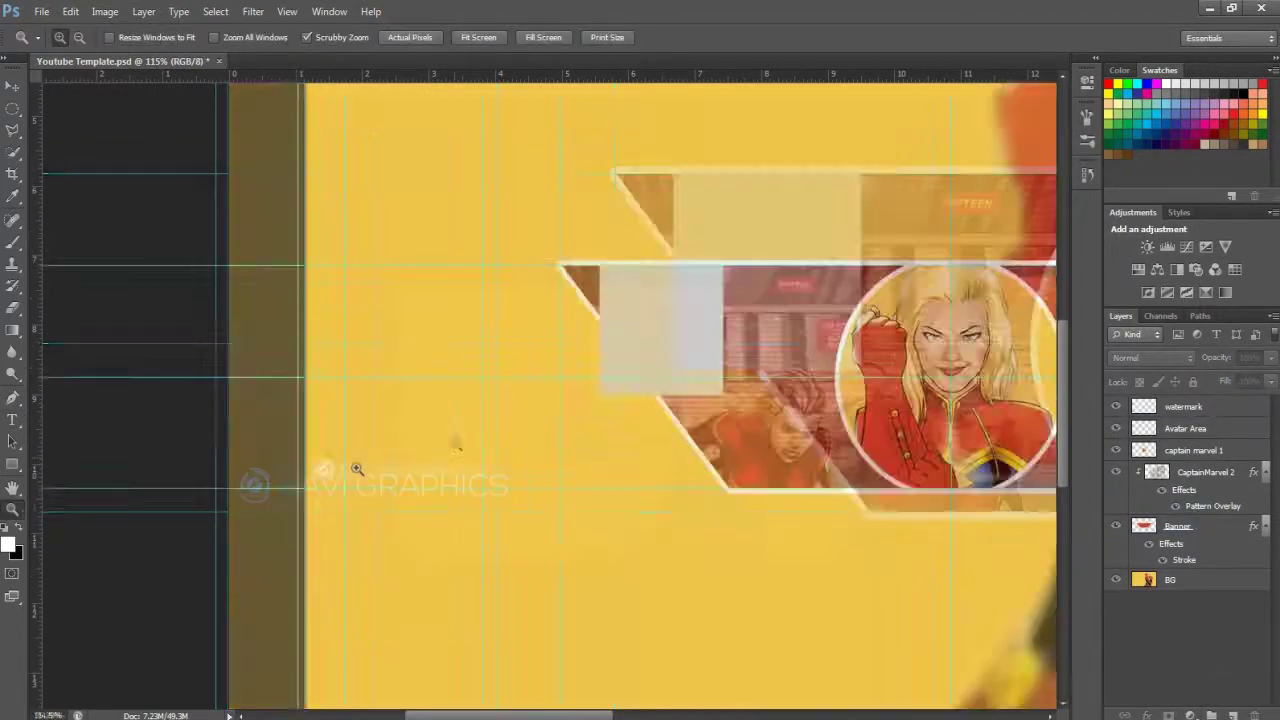
click(1116, 428)
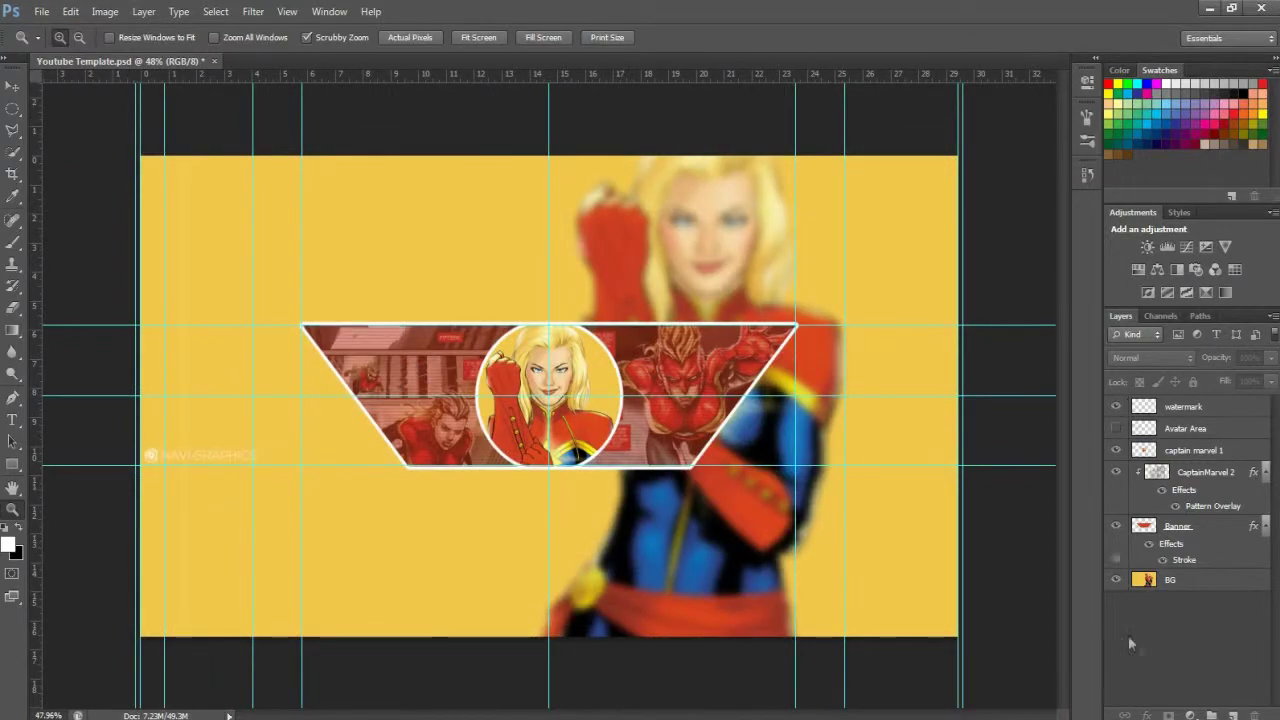
Paint white light streaks across the circular picture on a new layer with the 477 px brush and name the layer GLow.
scroll(569, 385, up, 5)
click(1178, 453)
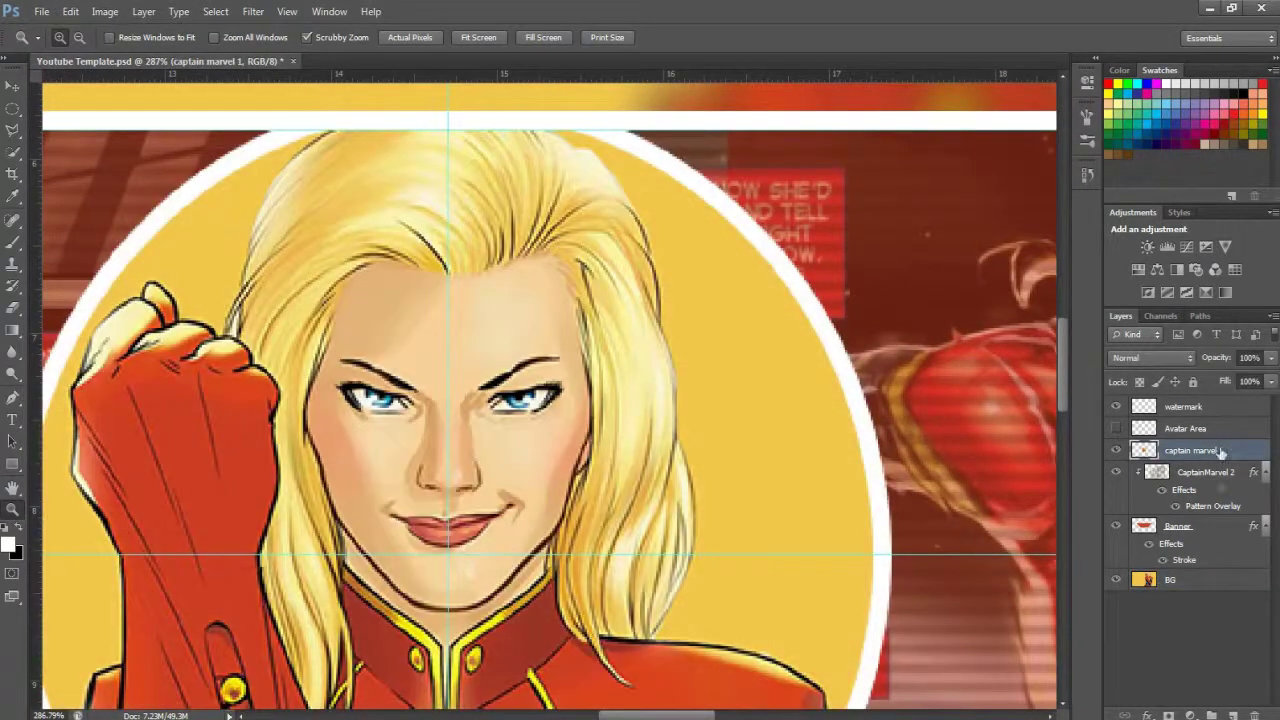
click(1232, 716)
click(12, 243)
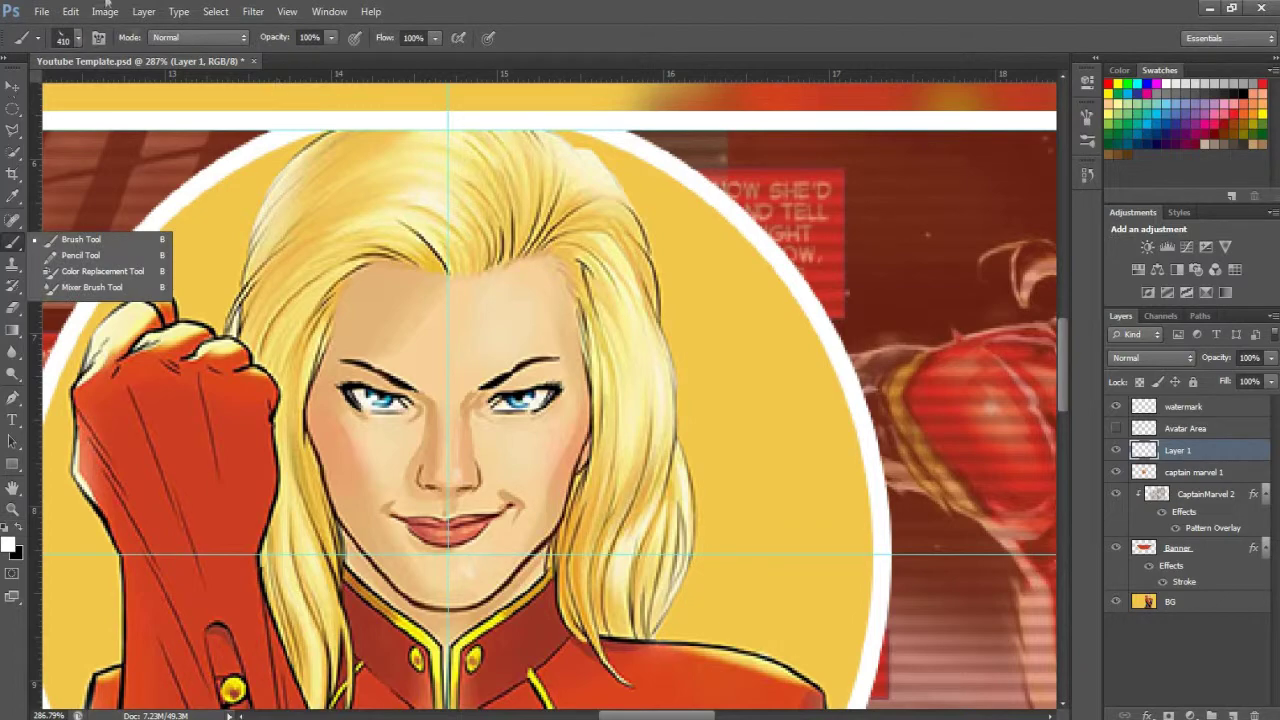
click(80, 38)
key(Escape)
scroll(549, 396, up, 1)
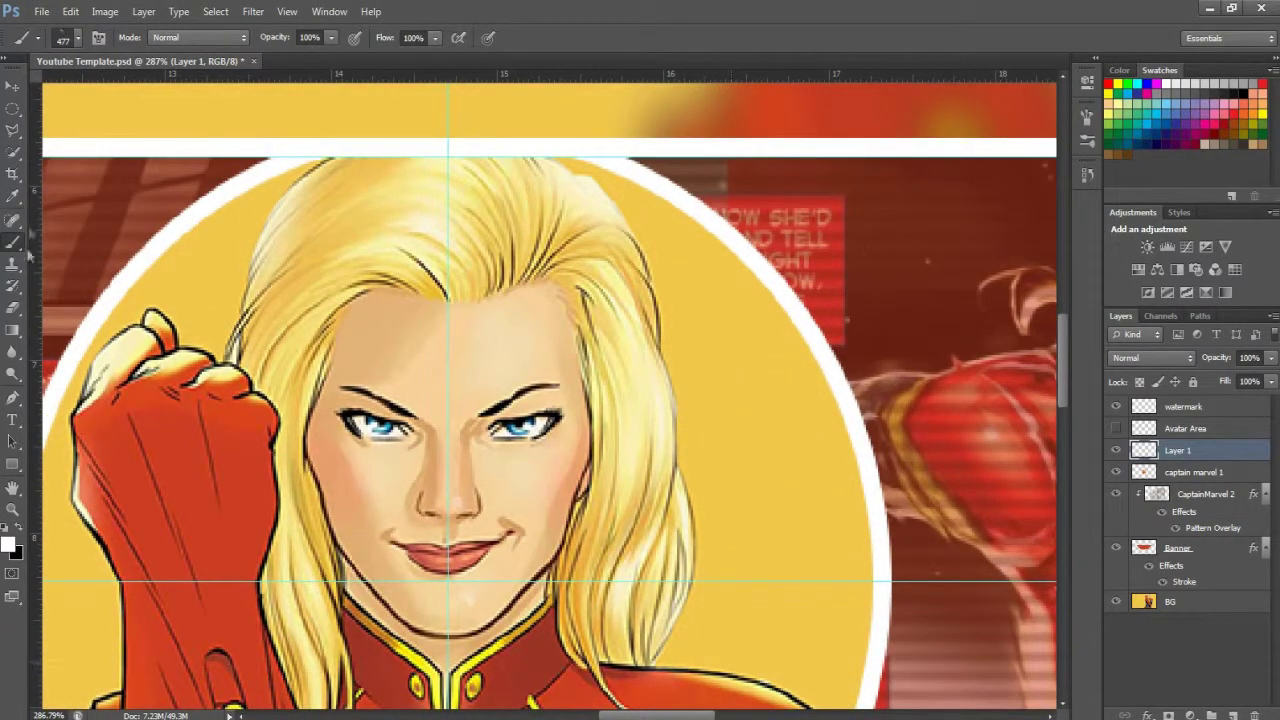
click(80, 38)
key(Escape)
drag(340, 300, 620, 560)
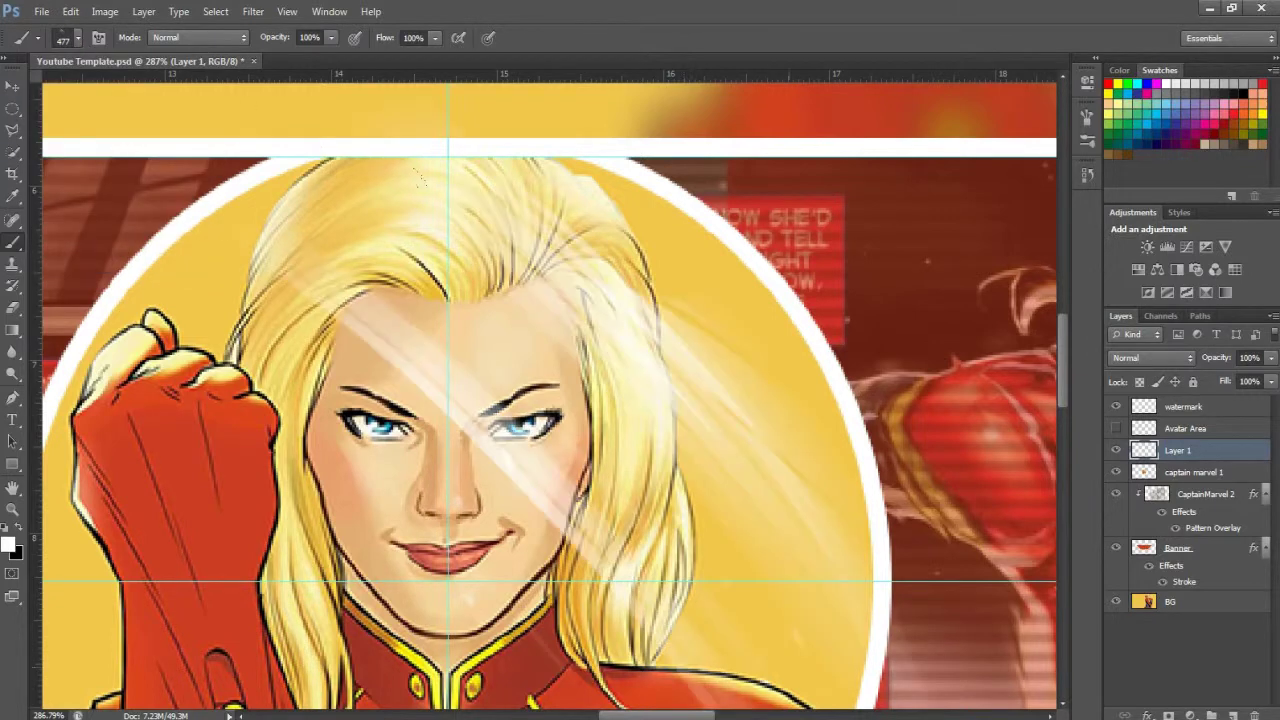
key(Return)
Add a white Outer Glow to the GLow layer.
right_click(1190, 450)
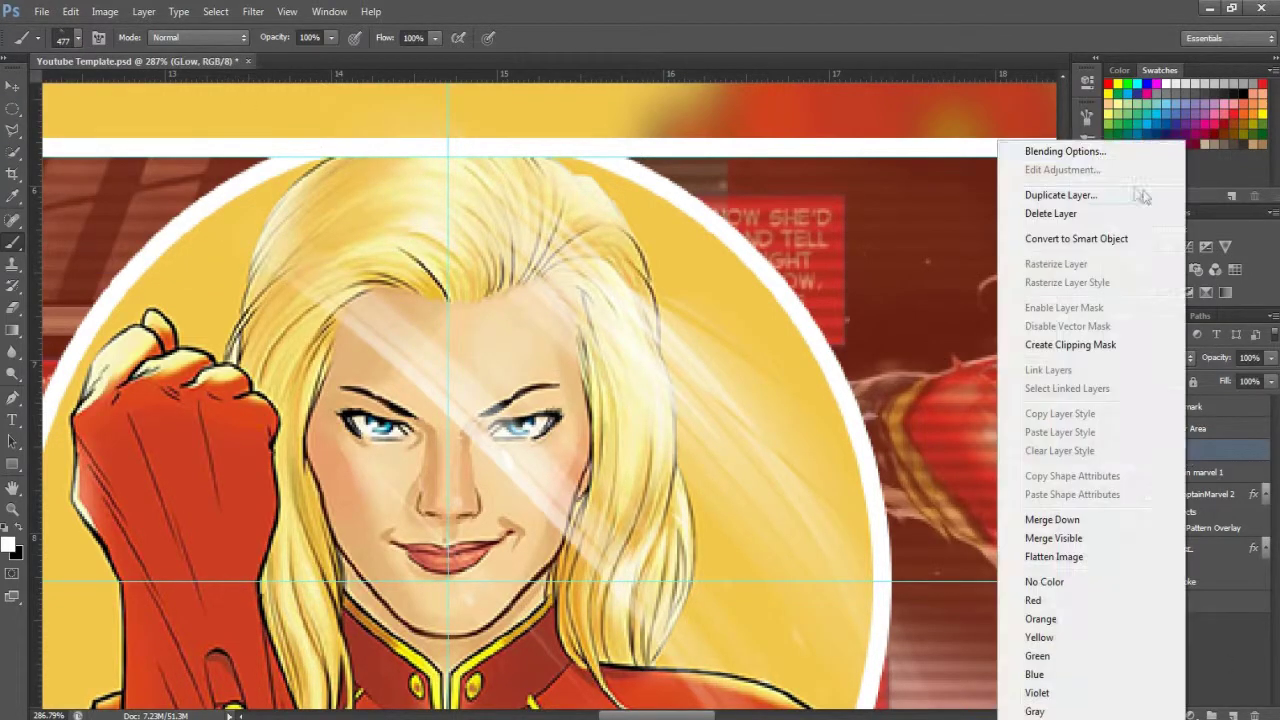
click(1040, 138)
click(711, 347)
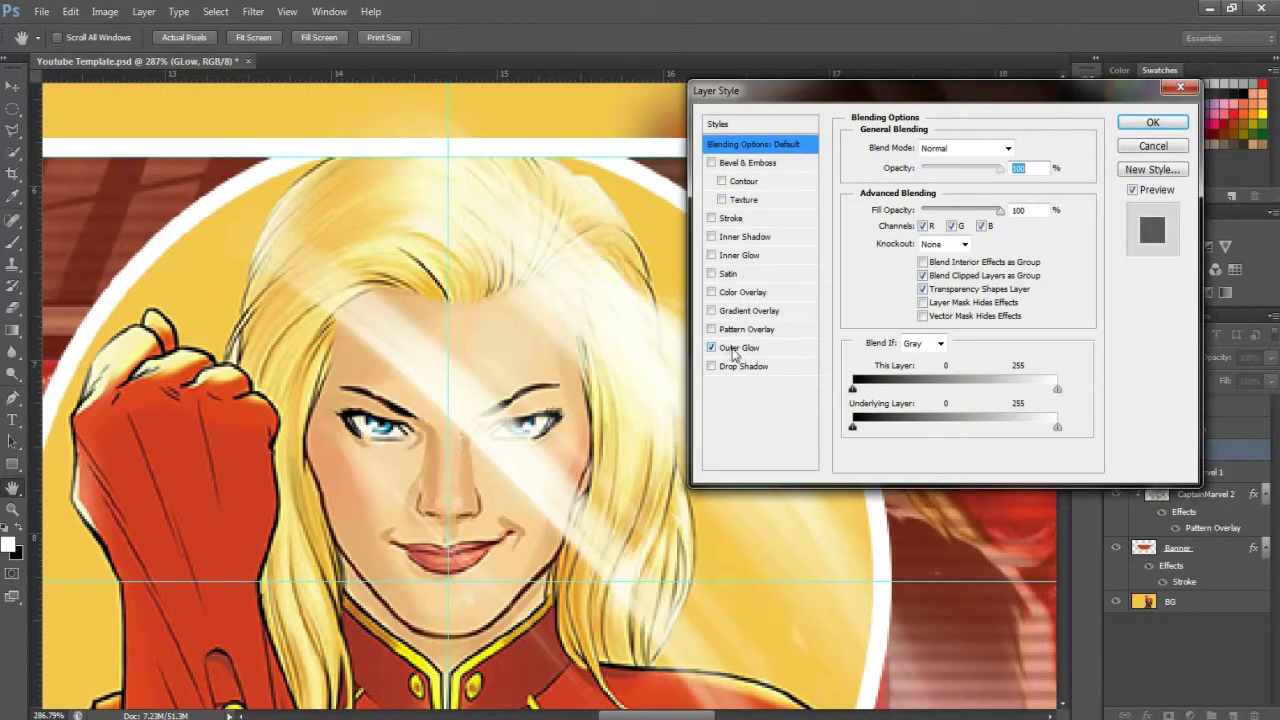
click(740, 347)
click(893, 207)
click(1045, 97)
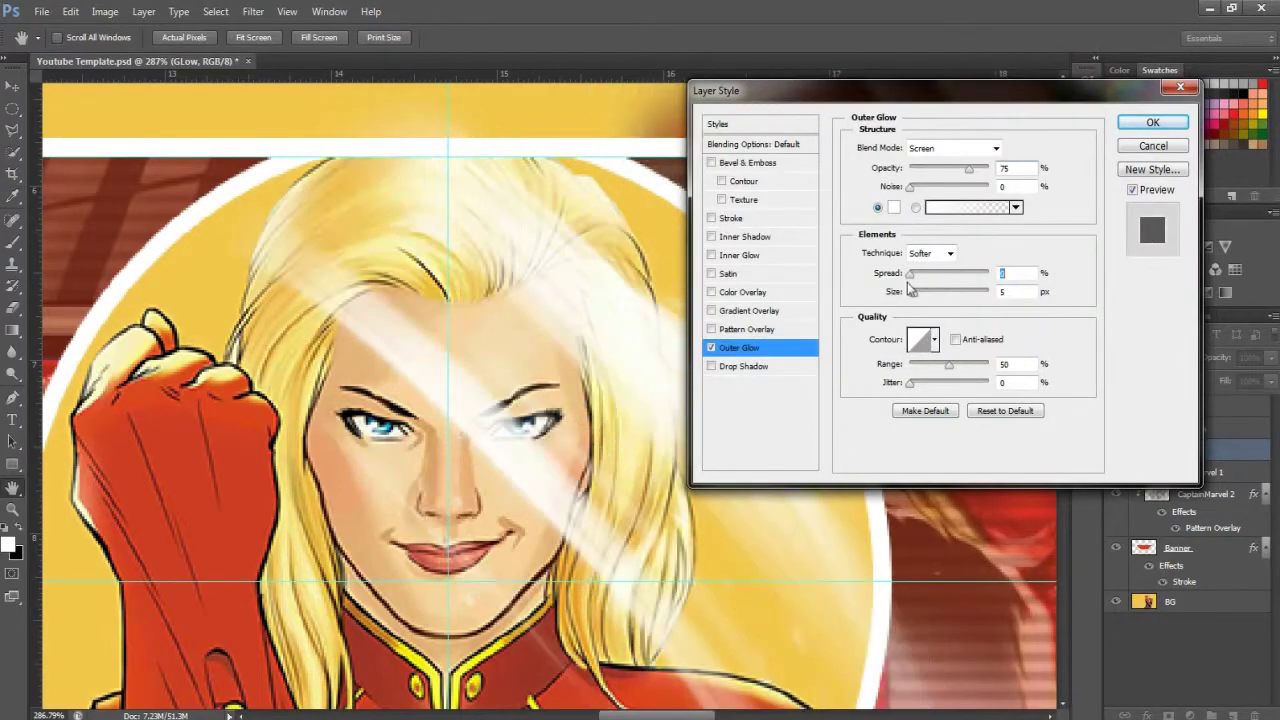
click(1153, 122)
Lower the GLow layer's opacity to 42%.
key(z)
key(ctrl+0)
right_click(1222, 452)
click(1100, 408)
key(4)
key(2)
Place the Flare1 image on its own layer directly above BG.
drag(654, 440, 690, 440)
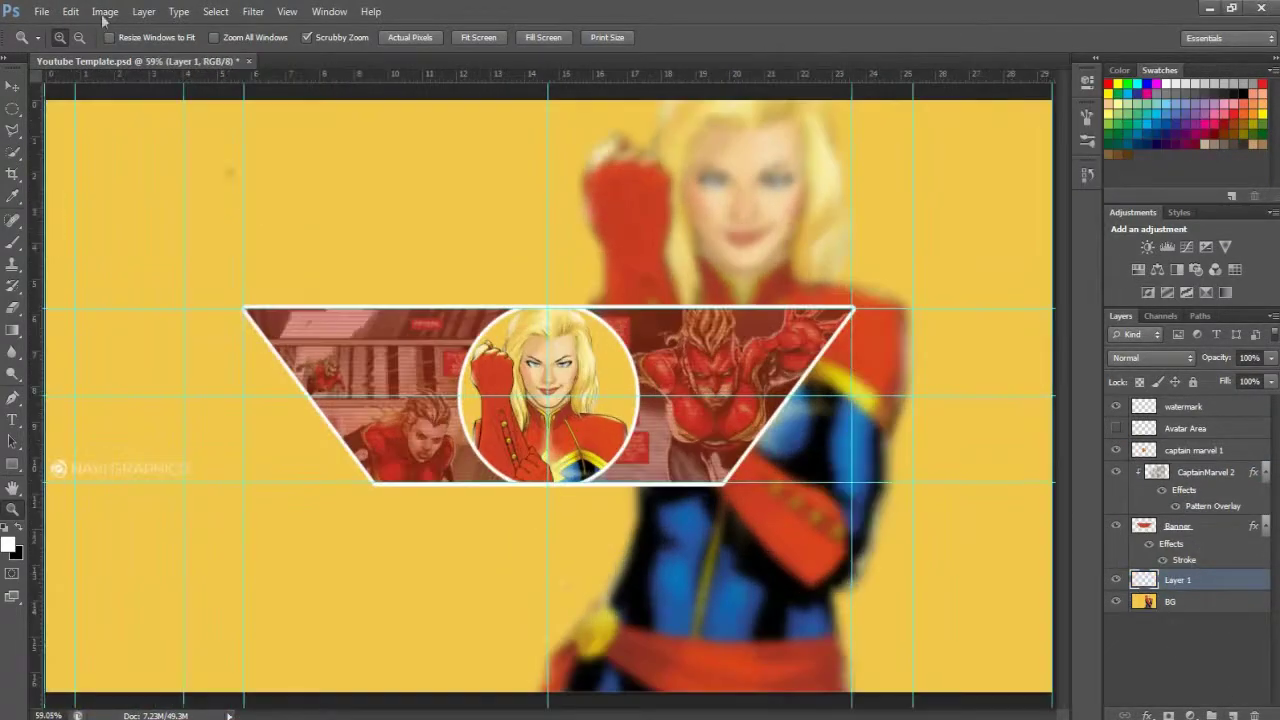
click(42, 11)
click(55, 280)
key(BackSpace)
double_click(155, 213)
scroll(843, 343, down, 2)
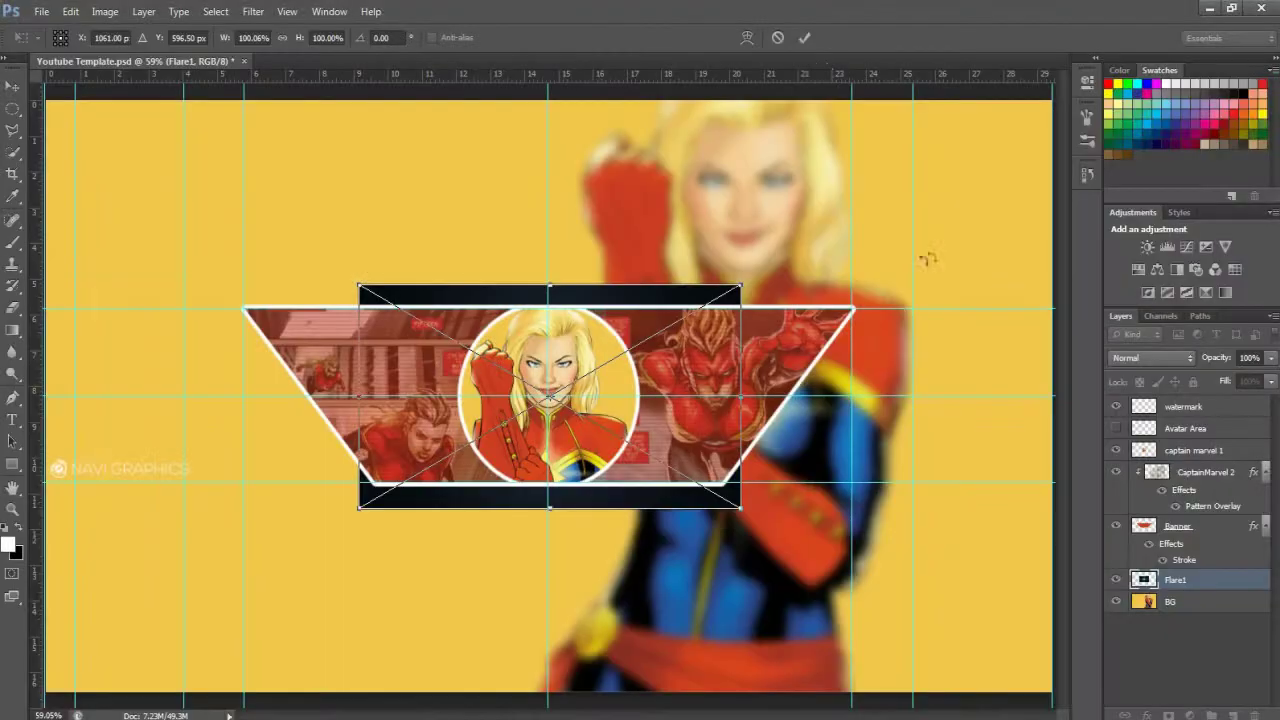
key(Return)
Blend Flare1 with Linear Dodge (Add) and stretch it to about 382% width and 263% height across the upper backdrop.
click(1152, 357)
click(1130, 170)
mouse_move(662, 430)
mouse_down()
mouse_move(662, 245)
mouse_move(660, 260)
mouse_up()
key(ctrl+minus)
key(ctrl+t)
drag(769, 289, 1165, 410)
drag(760, 330, 630, 298)
key(Return)
key(z)
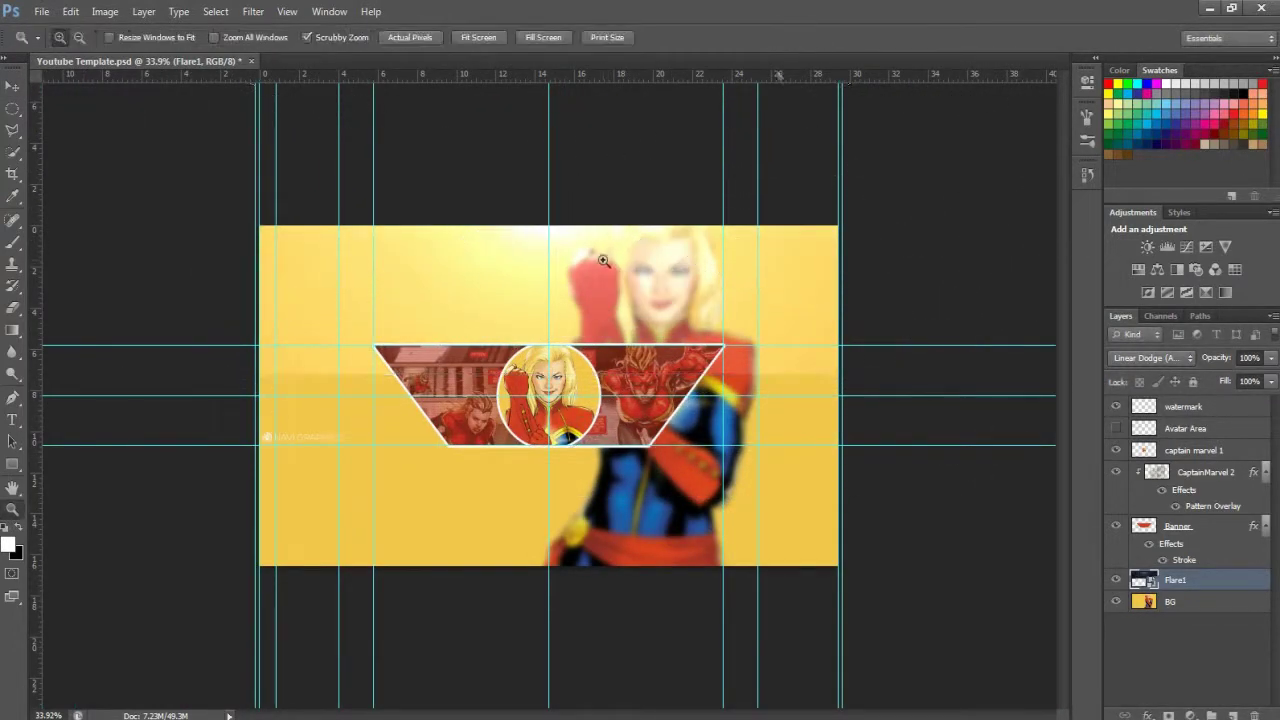
Duplicate the Flare1 layer and move the copy straight down about 17.6 inches to cover the lower half of the backdrop.
key(ctrl+j)
key(ctrl+t)
drag(551, 588, 627, 621)
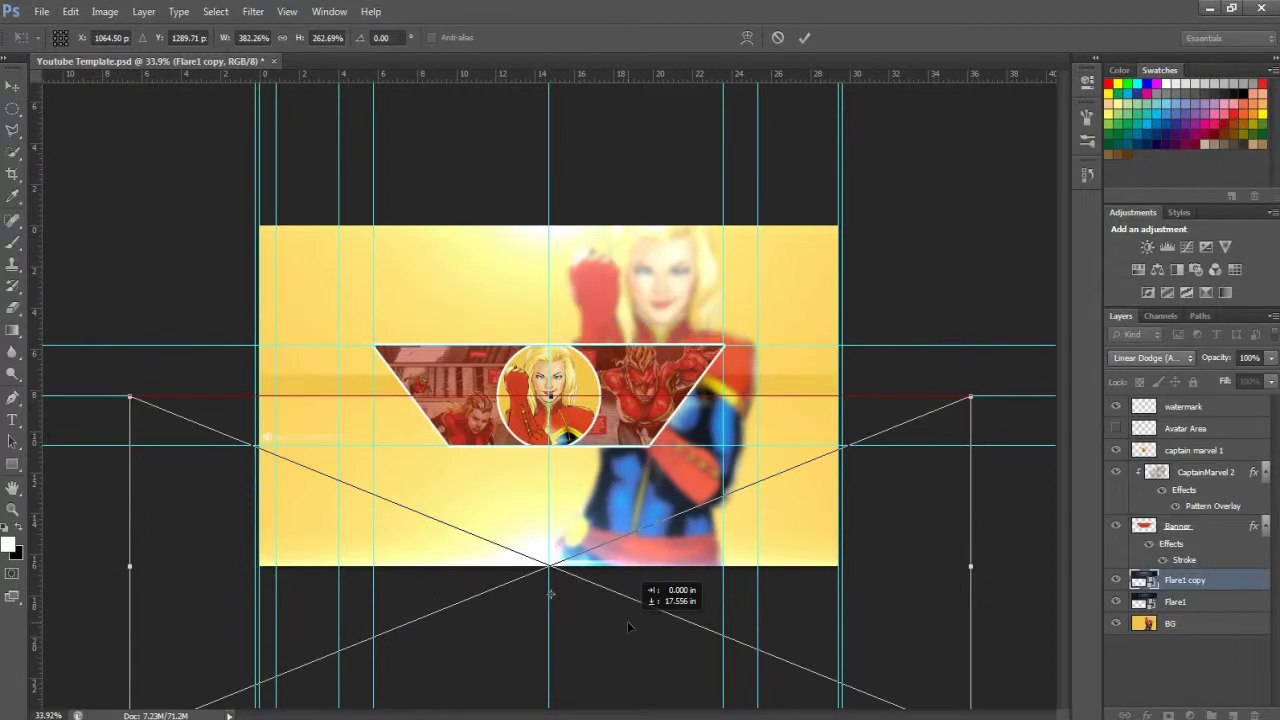
key(Return)
Merge the two flare layers and set the merged layer to Linear Dodge (Add) at 62% opacity.
shift+click(1176, 601)
right_click(1176, 601)
click(1178, 391)
click(602, 452)
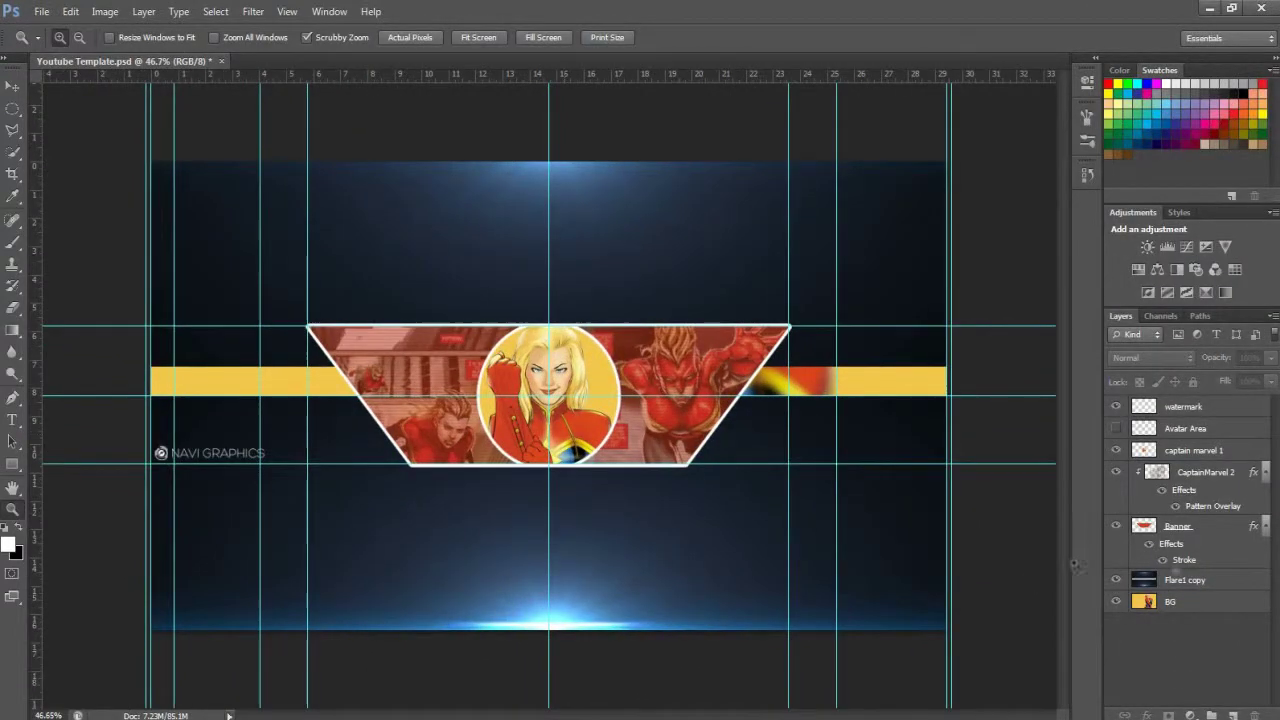
click(1185, 582)
click(1150, 357)
click(1137, 131)
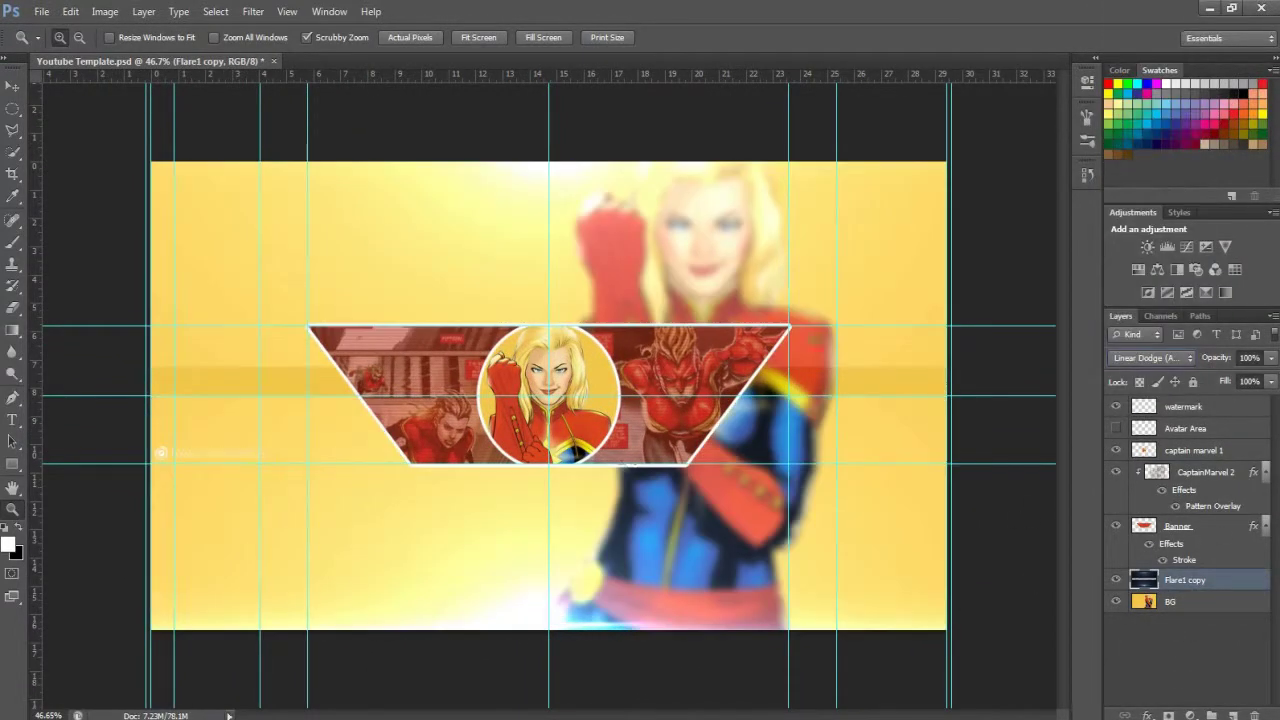
click(1271, 357)
drag(1270, 381, 1235, 381)
Erase the merged flare layer's hard edges around the middle band and rename the layer Lighting.
click(12, 310)
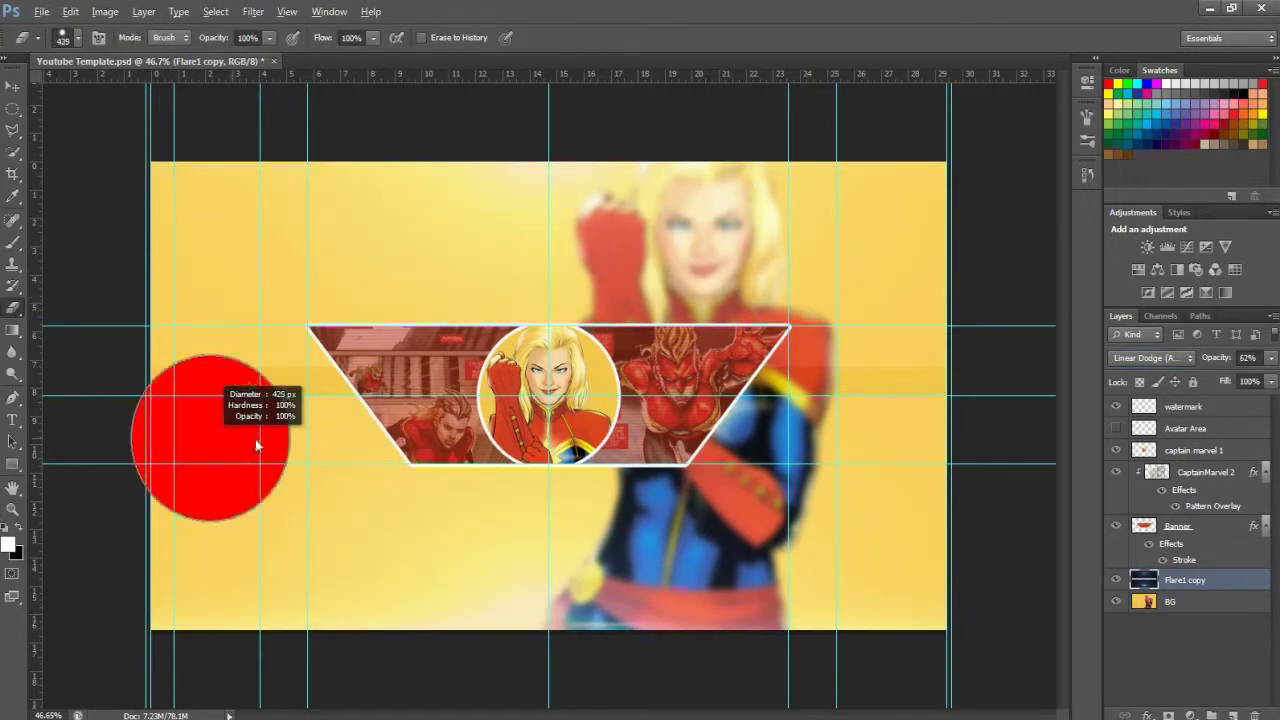
click(12, 508)
drag(330, 505, 353, 440)
double_click(1188, 580)
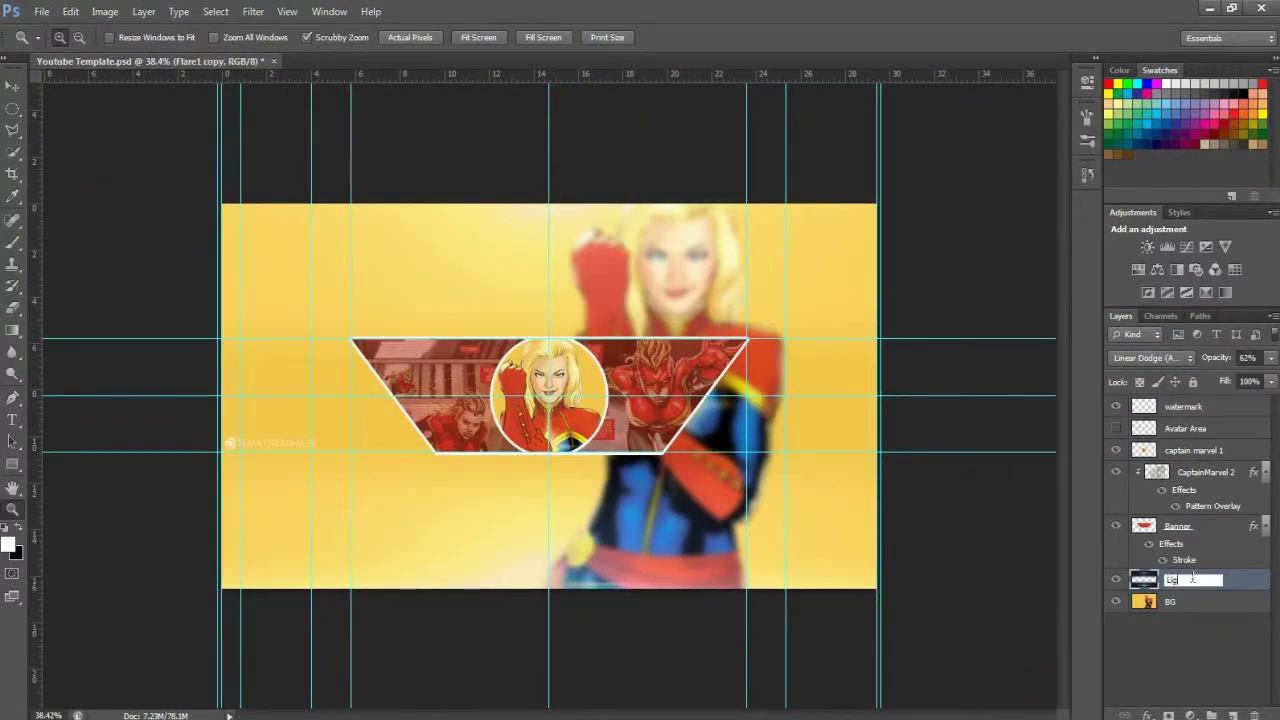
click(1248, 675)
click(1116, 601)
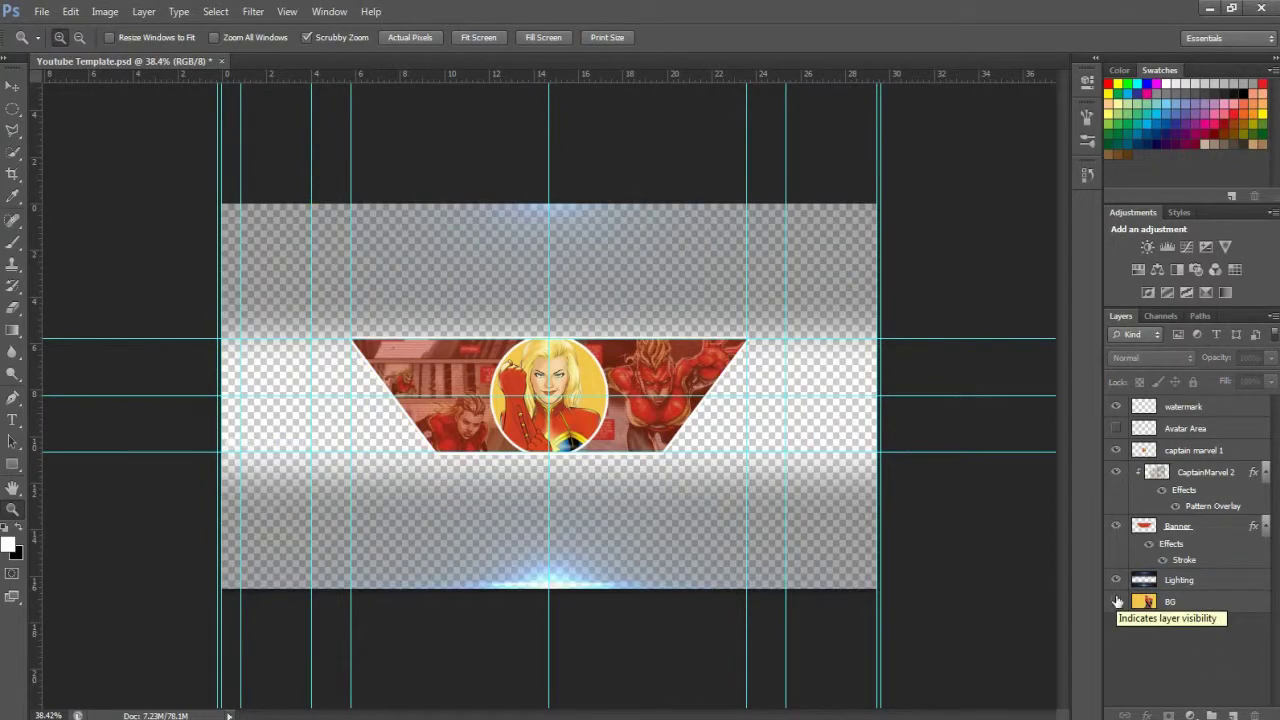
click(1116, 601)
Try stamping the 551 px Interface brush pattern over the backdrop's upper-left area on a new layer above Lighting, and undo it.
drag(318, 237, 990, 220)
key(ctrl+shift+alt+n)
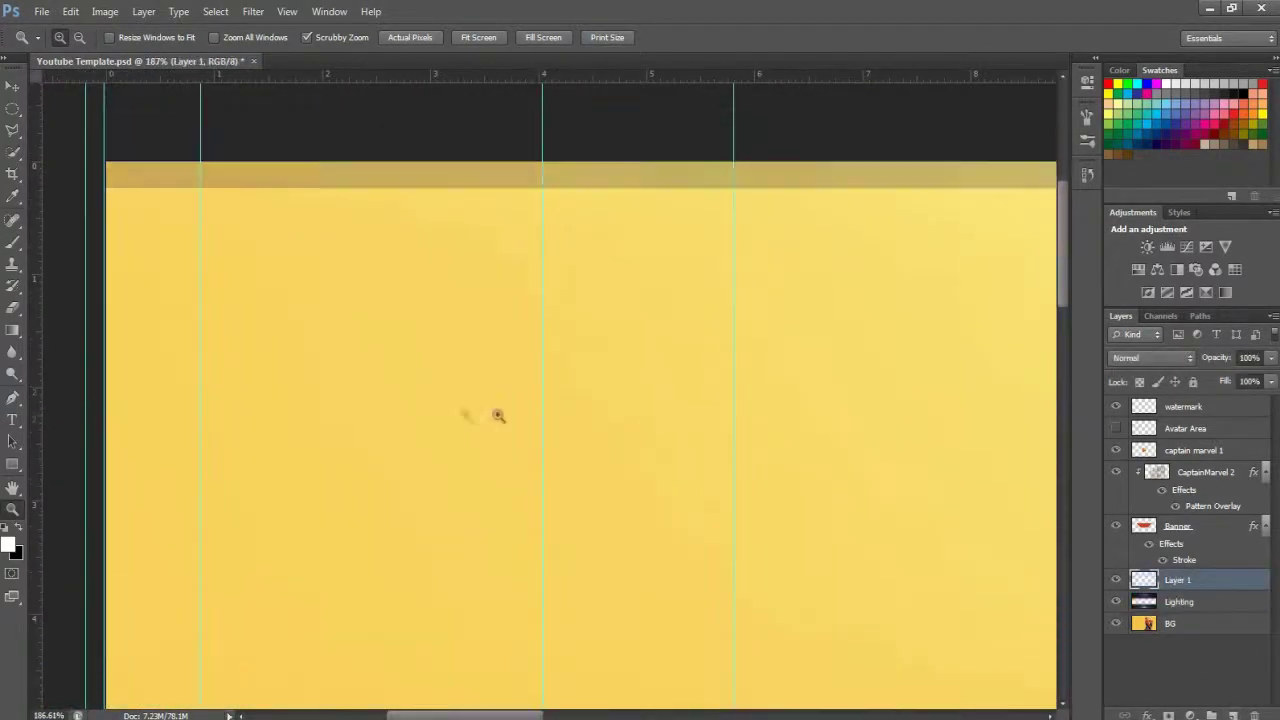
click(12, 218)
click(12, 241)
click(66, 37)
click(203, 67)
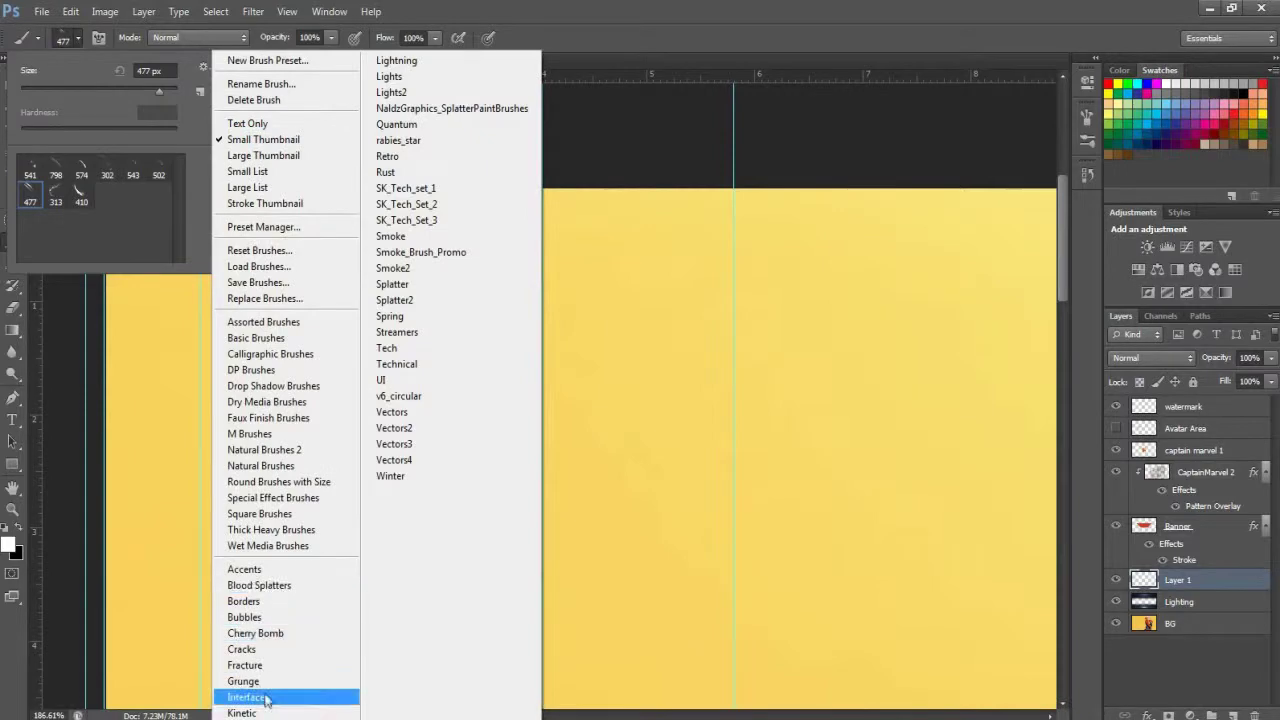
click(265, 697)
click(571, 313)
click(520, 345)
click(520, 345)
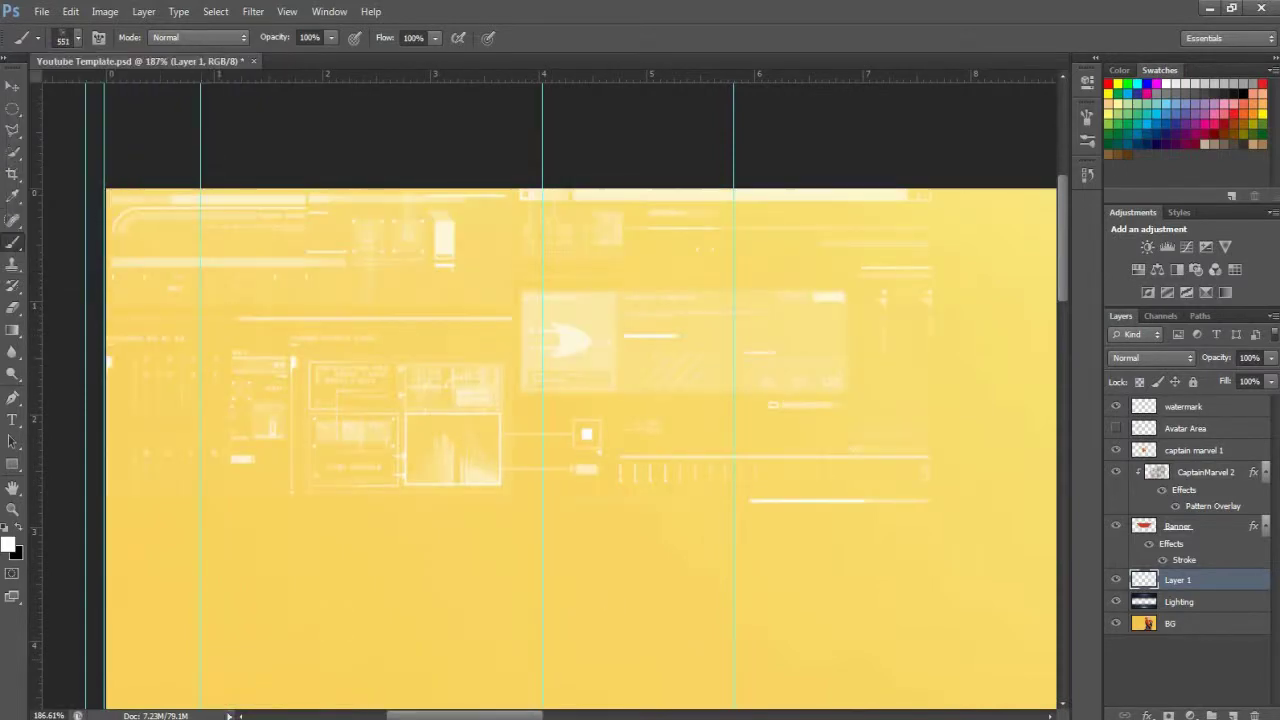
key(ctrl+z)
Try the 421 px Interface brush for the backdrop and delete the new layer above Lighting.
scroll(286, 471, down, 5)
scroll(286, 471, up, 3)
click(78, 38)
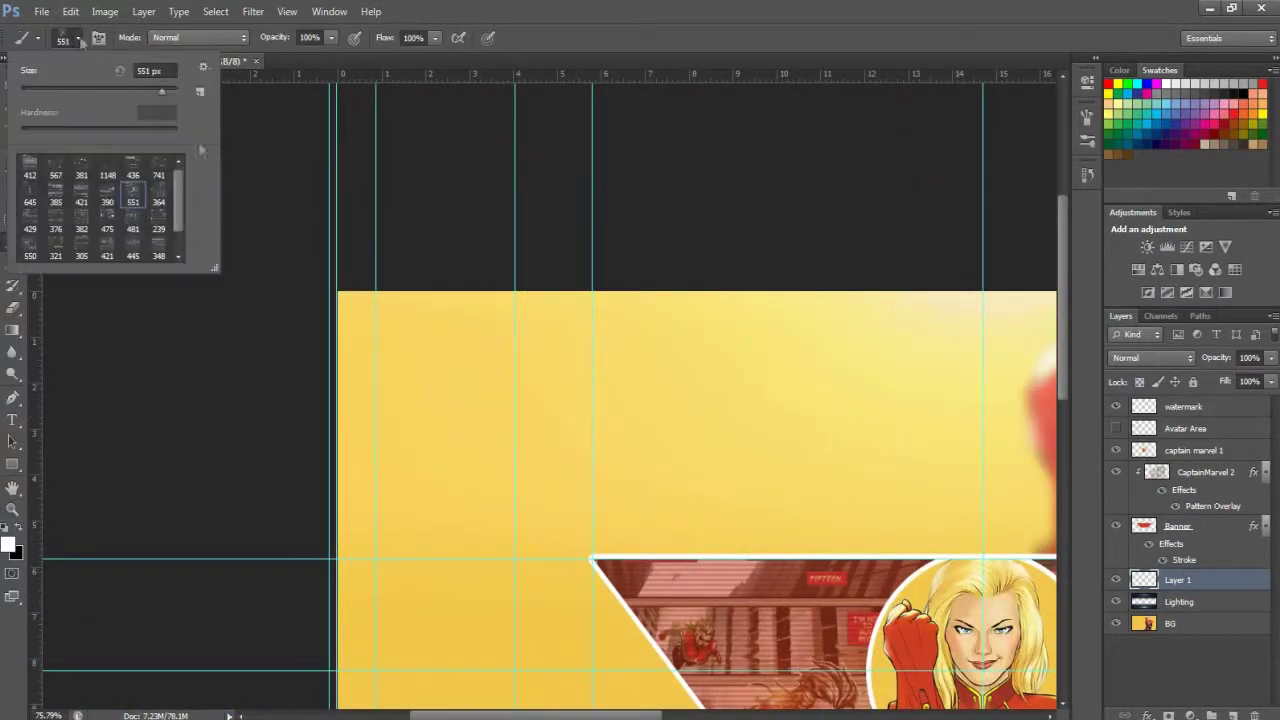
scroll(614, 394, down, 8)
drag(640, 715, 830, 715)
click(63, 38)
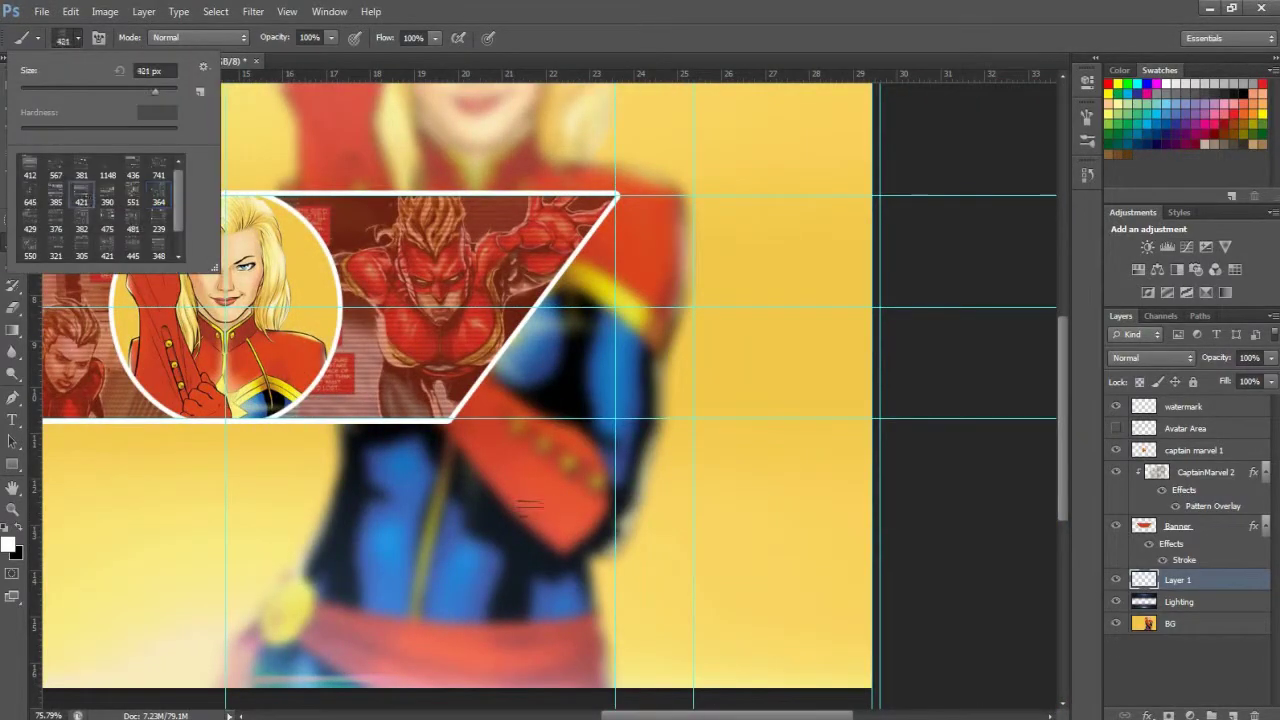
key(Delete)
key(z)
scroll(548, 395, down, 5)
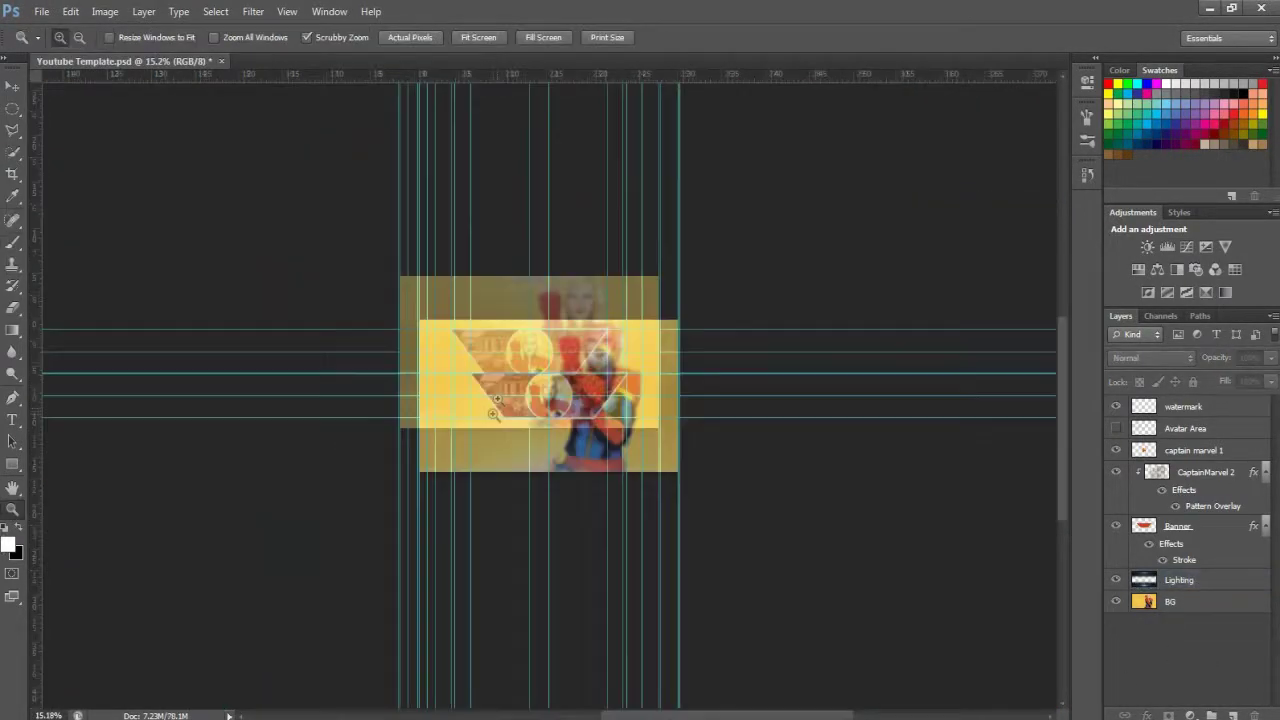
Create a layer group named Banner below Avatar Area and move the captain marvel 1, CaptainMarvel 2 and Banner layers into it.
scroll(477, 418, up, 3)
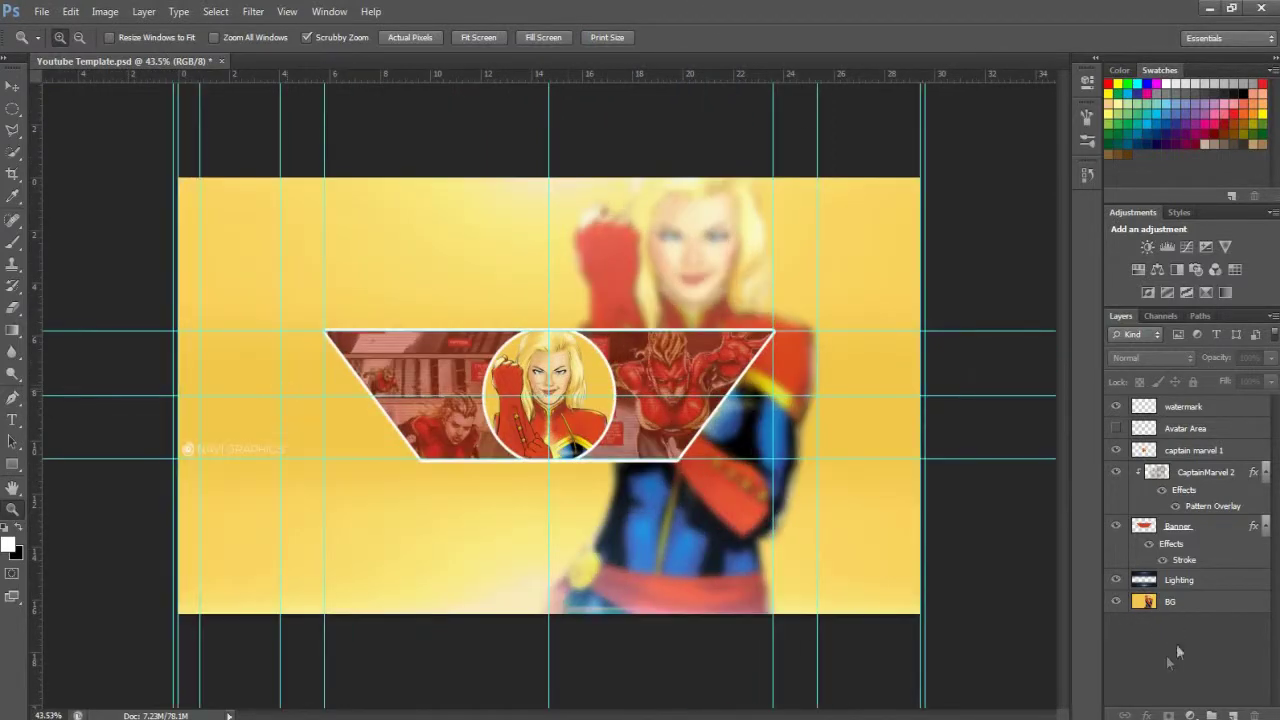
key(ctrl+g)
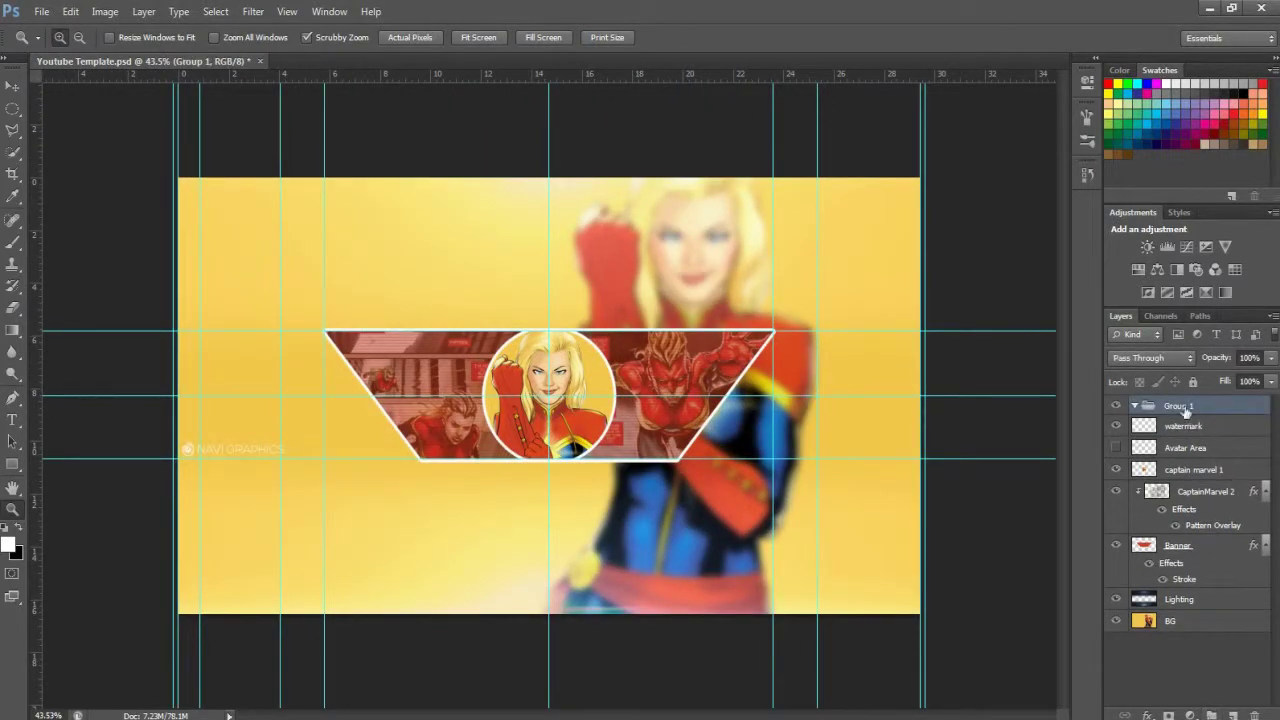
drag(1186, 461, 1186, 459)
double_click(1186, 449)
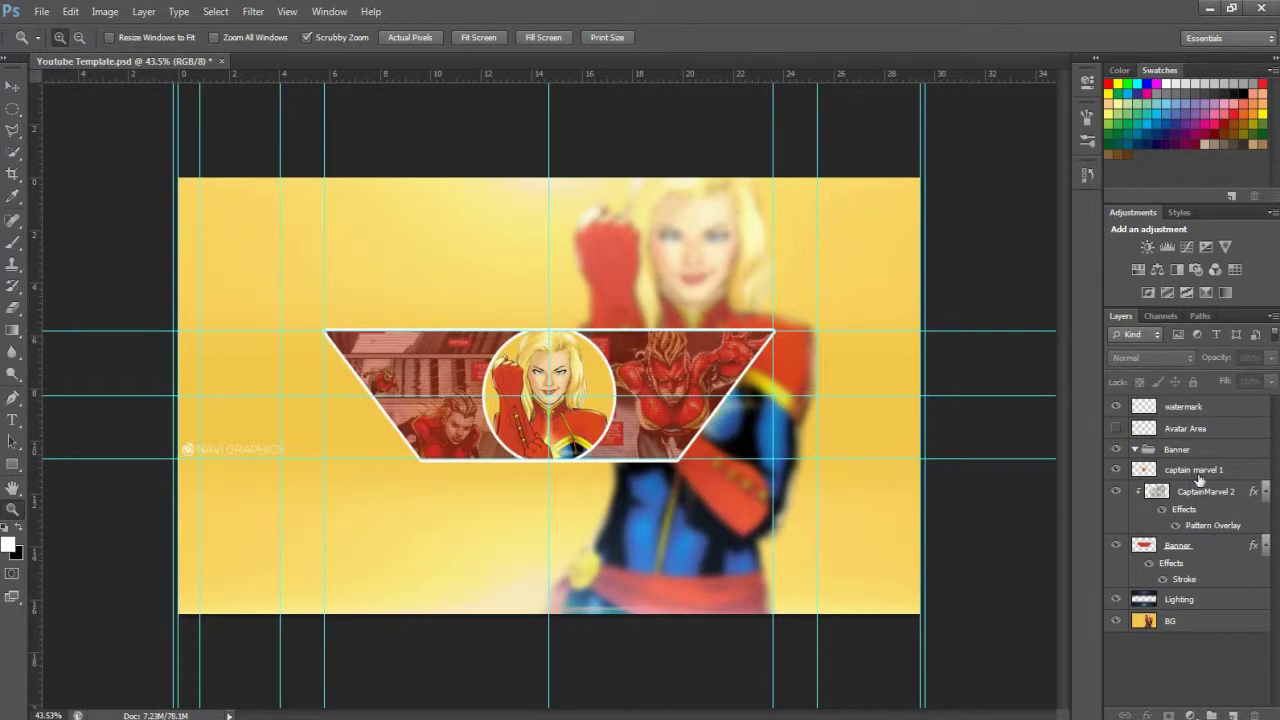
click(1198, 476)
shift+click(1180, 545)
drag(1186, 477, 1176, 450)
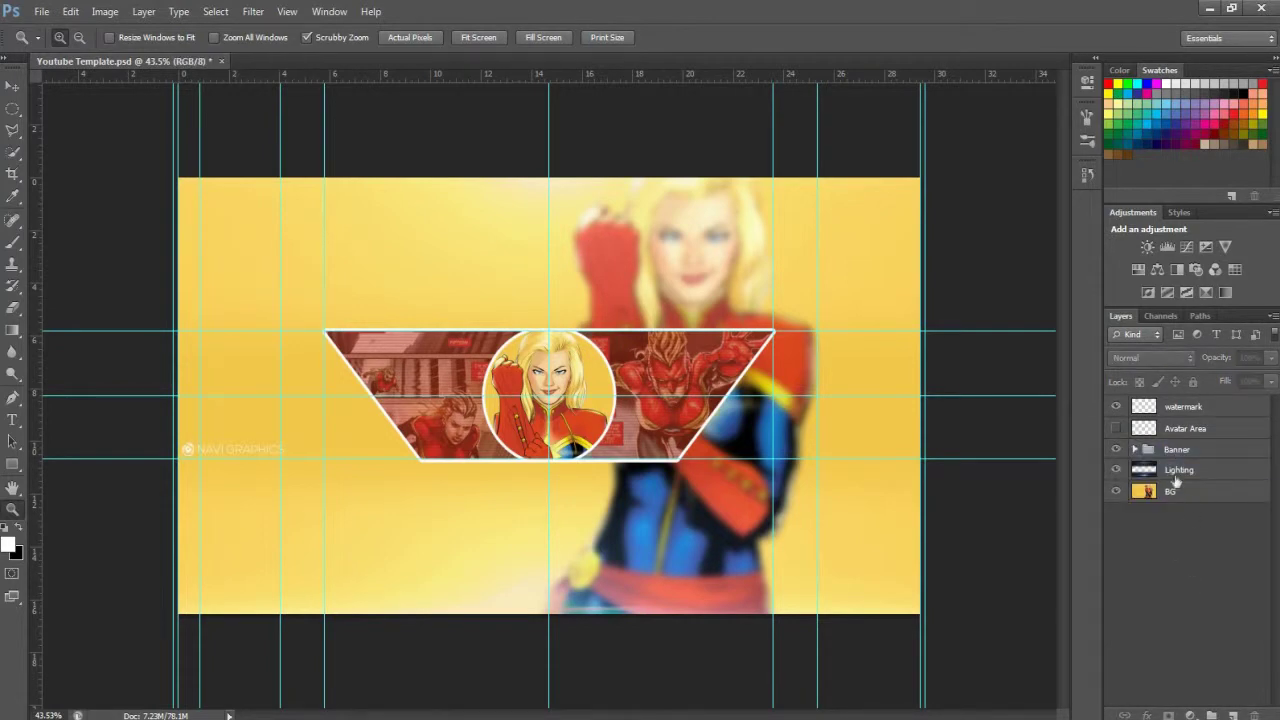
Merge the Lighting and BG layers into one layer and rename it as the background.
shift+click(1182, 470)
right_click(1182, 470)
click(1100, 545)
double_click(1182, 470)
text(Backgr)
Place the watermark layer directly above the merged background layer and merge the two.
click(1196, 408)
click(1190, 450)
shift+click(1190, 470)
right_click(1192, 482)
click(1062, 521)
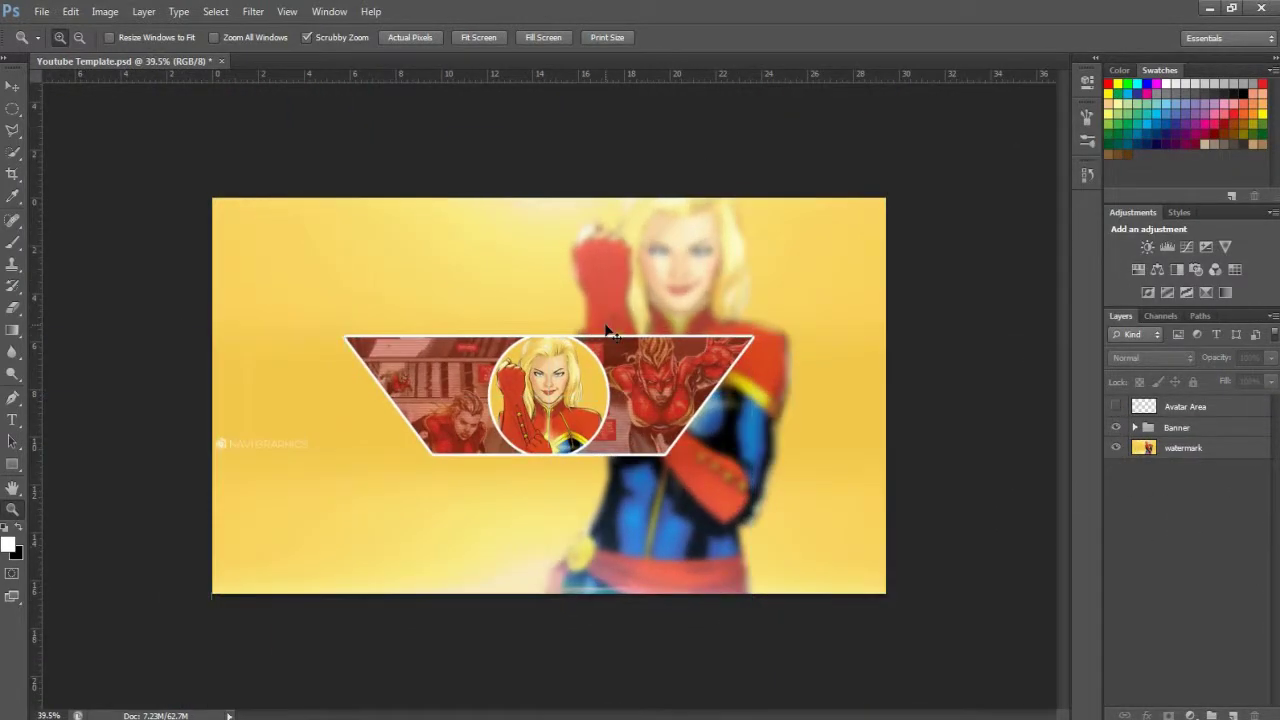
Hide the guides to show the finished channel banner without overlay lines.
drag(596, 327, 630, 327)
key(ctrl+semicolon)
click(1106, 115)
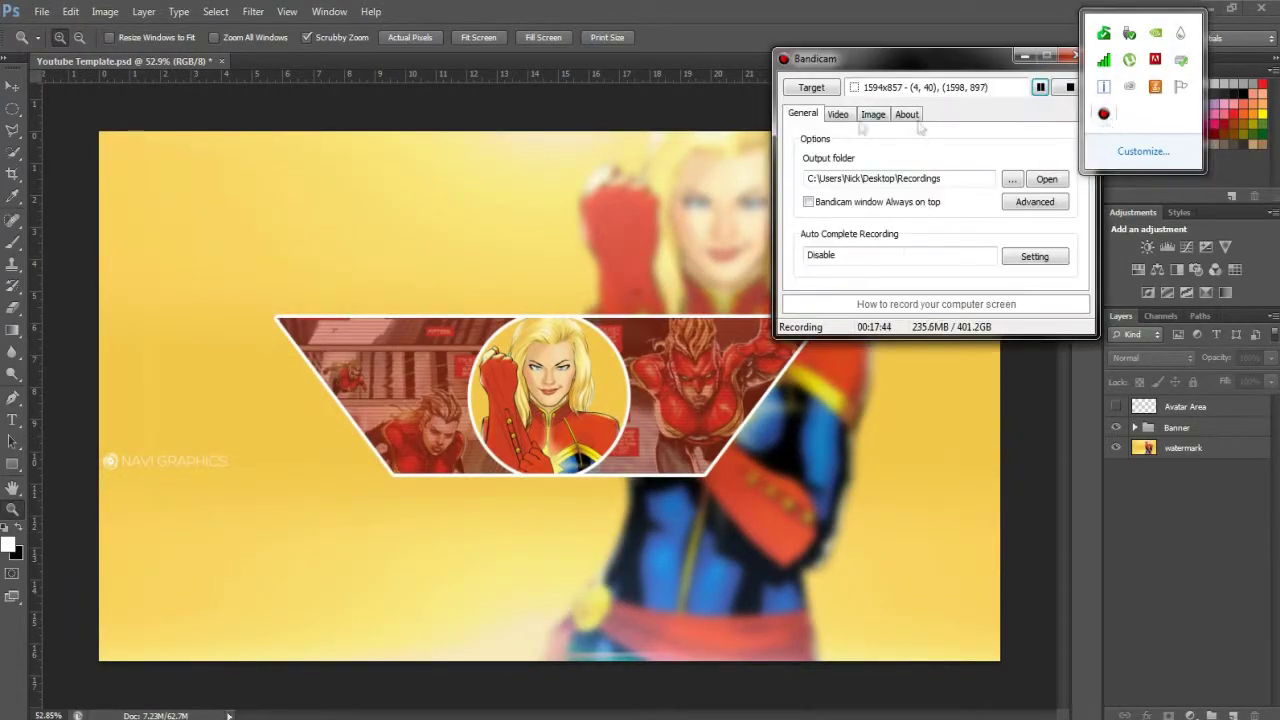